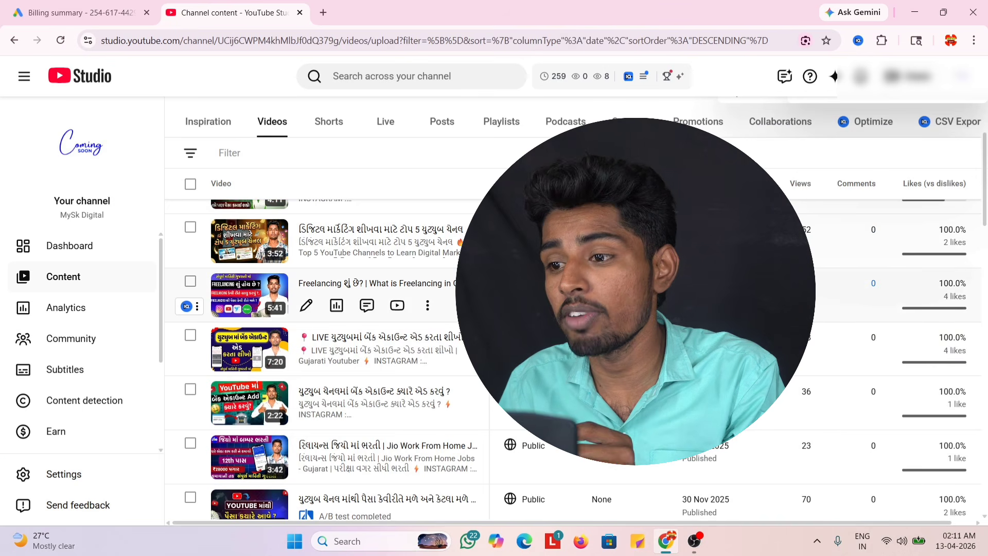
Look through the channel's uploaded videos in the content list, checking their visibility, dates, views and likes
{"action": "scroll", "coordinate": [574, 360], "scroll_direction": "down", "scroll_amount": 1}
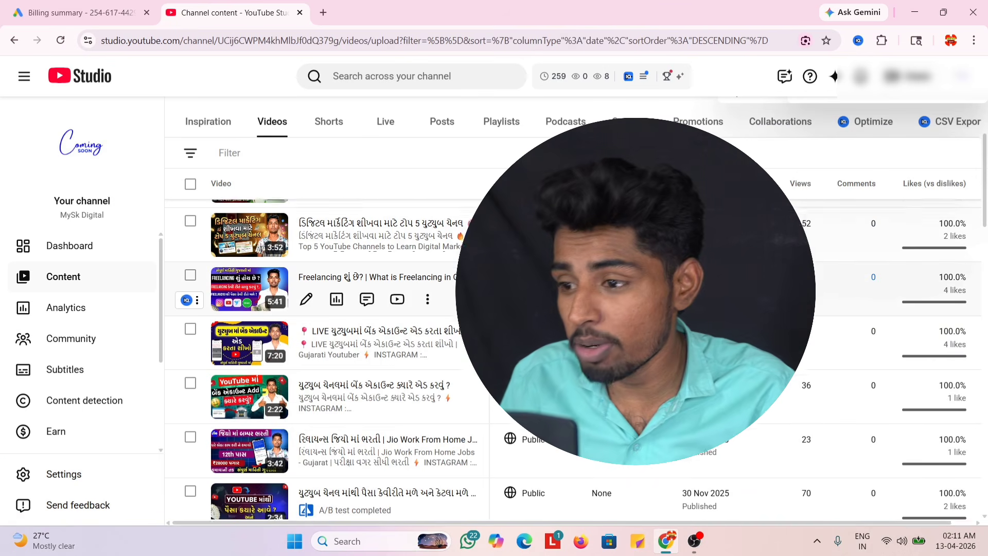
{"action": "scroll", "coordinate": [574, 303], "scroll_direction": "down", "scroll_amount": 5}
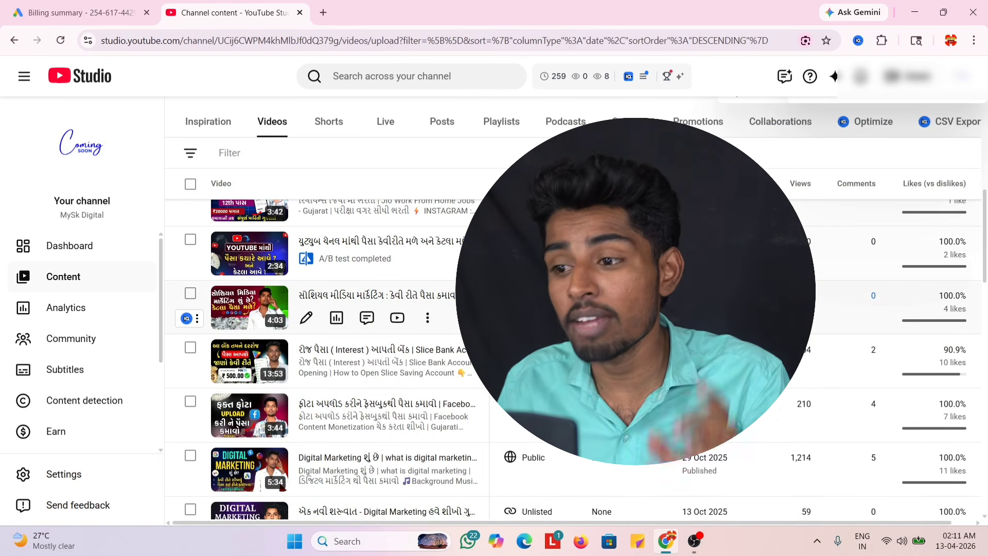
{"action": "scroll", "coordinate": [573, 293], "scroll_direction": "down", "scroll_amount": 4}
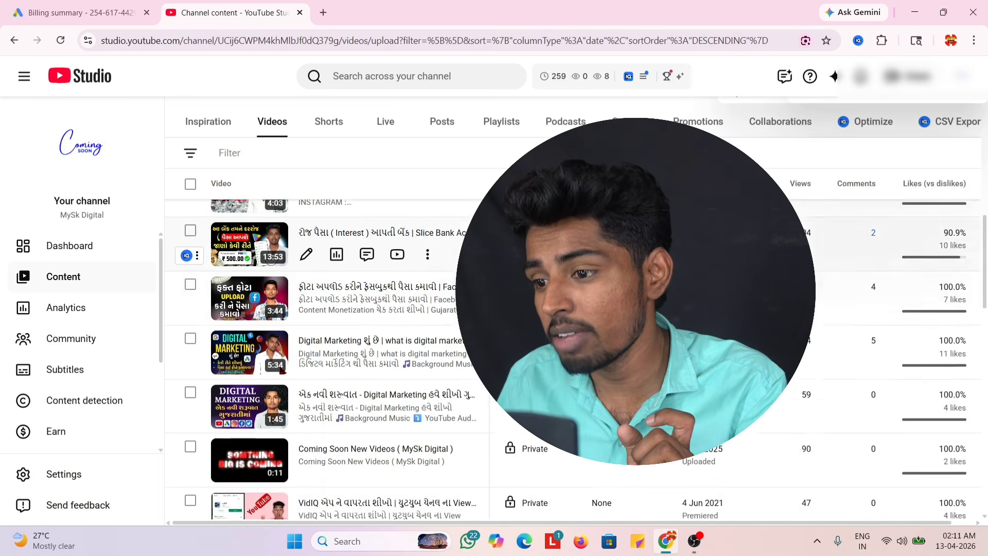
{"action": "scroll", "coordinate": [573, 268], "scroll_direction": "down", "scroll_amount": 5}
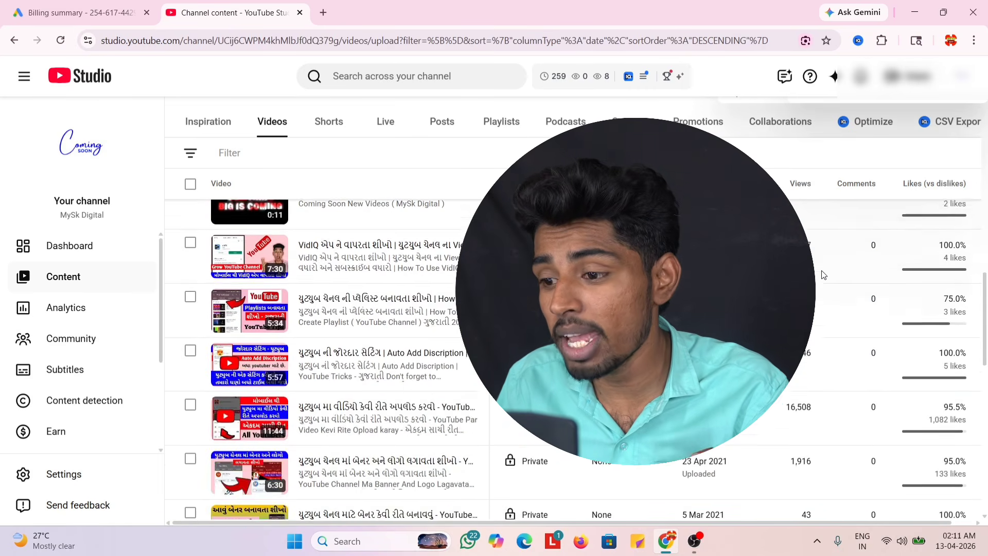
{"action": "scroll", "coordinate": [573, 267], "scroll_direction": "up", "scroll_amount": 4}
{"action": "scroll", "coordinate": [573, 278], "scroll_direction": "down", "scroll_amount": 3}
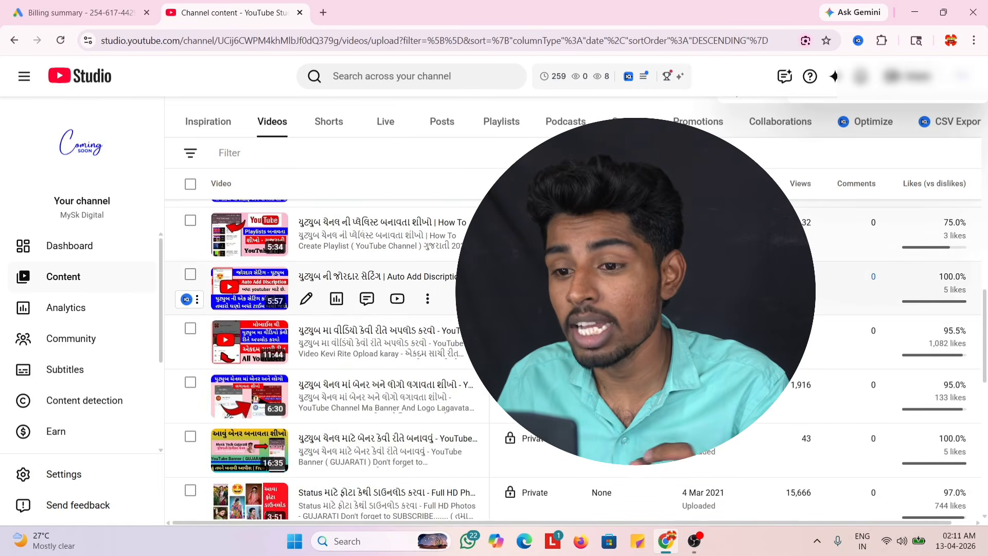
{"action": "scroll", "coordinate": [573, 278], "scroll_direction": "up", "scroll_amount": 9}
{"action": "scroll", "coordinate": [336, 261], "scroll_direction": "up", "scroll_amount": 5}
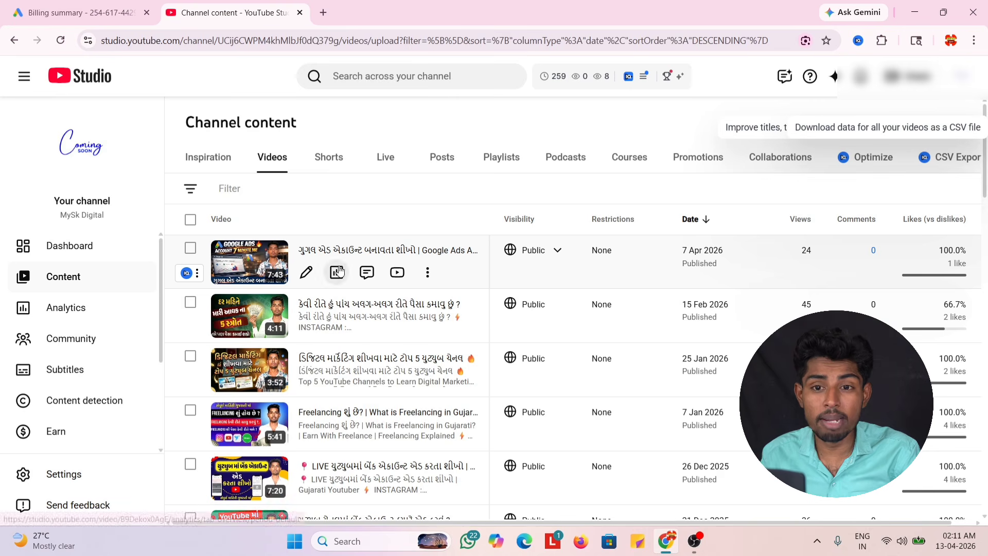
Switch to Google Ads and start creating a new campaign from the campaigns overview
{"action": "left_click", "coordinate": [77, 12]}
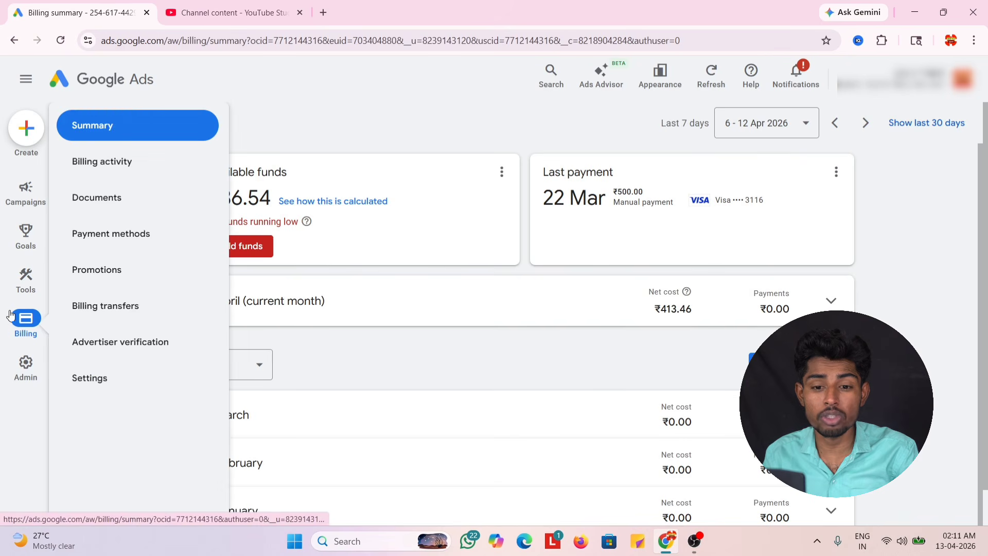
{"action": "left_click", "coordinate": [38, 185]}
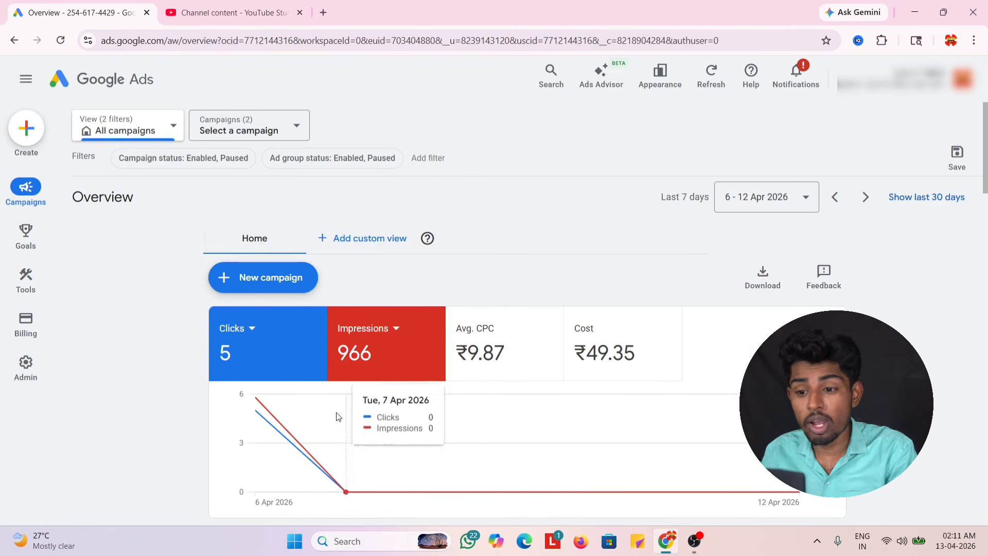
{"action": "scroll", "coordinate": [412, 341], "scroll_direction": "down", "scroll_amount": 1}
{"action": "scroll", "coordinate": [414, 339], "scroll_direction": "up", "scroll_amount": 1}
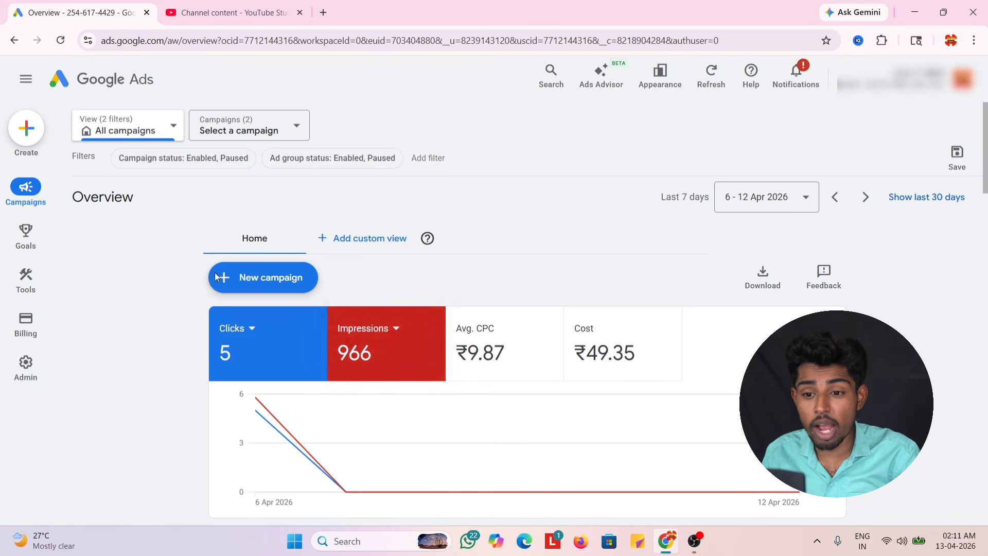
{"action": "left_click", "coordinate": [257, 278]}
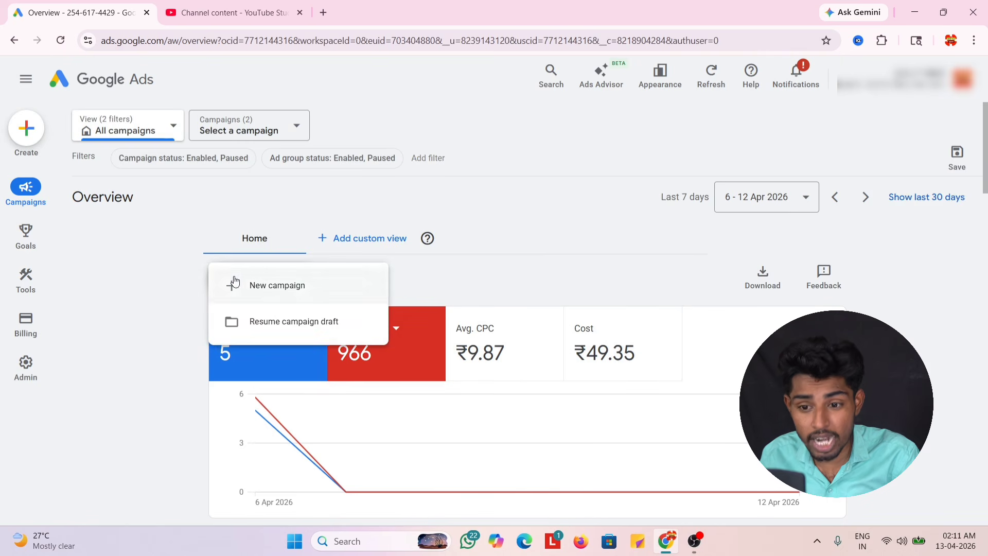
{"action": "left_click", "coordinate": [265, 285]}
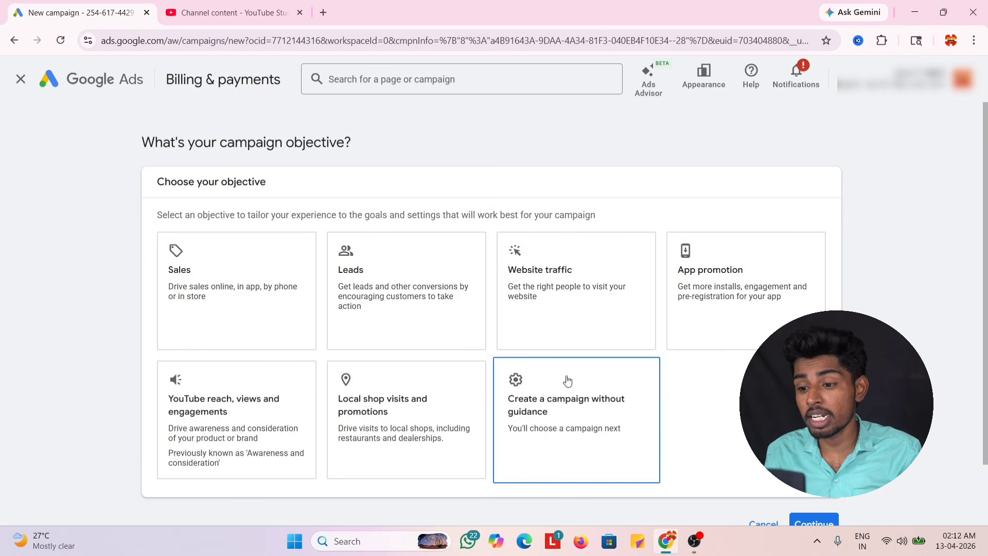
Choose to create a campaign without guidance and select Video as the campaign type
{"action": "left_click", "coordinate": [552, 397]}
{"action": "scroll", "coordinate": [476, 209], "scroll_direction": "up", "scroll_amount": 2}
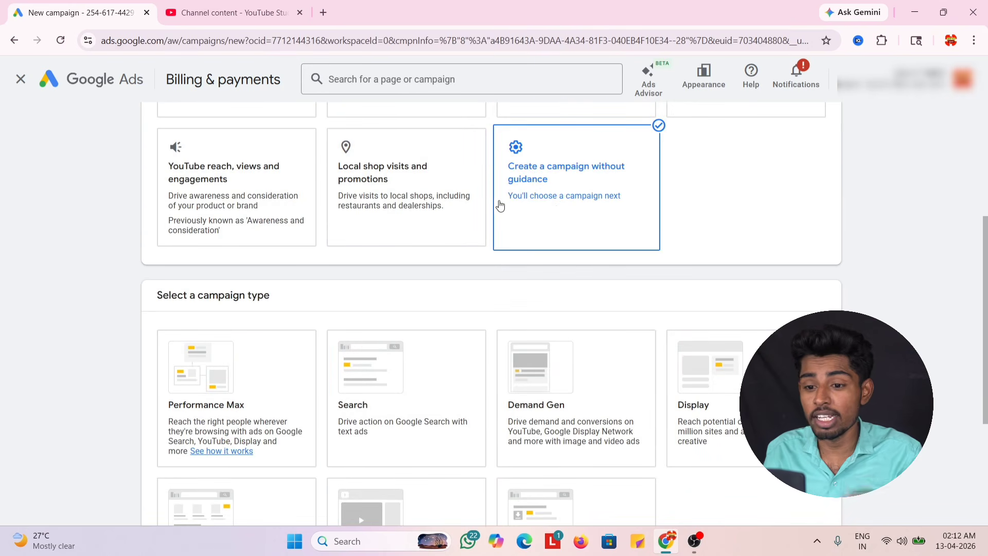
{"action": "scroll", "coordinate": [463, 214], "scroll_direction": "down", "scroll_amount": 2}
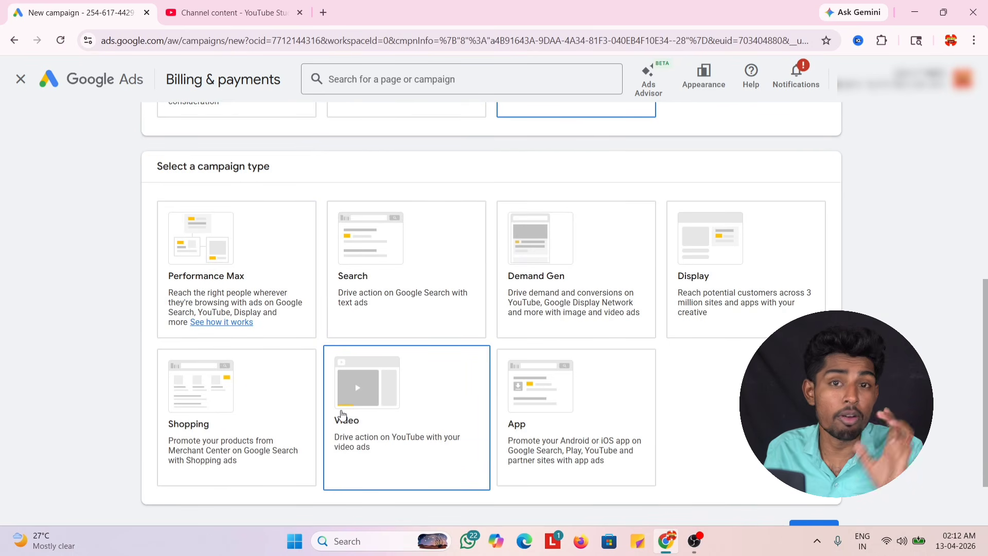
{"action": "left_click", "coordinate": [376, 404]}
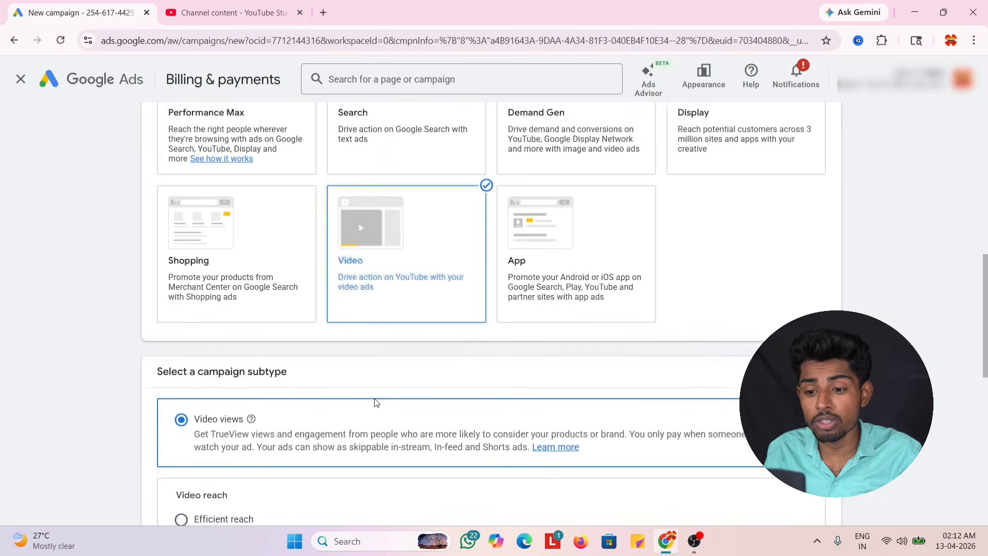
Review the available campaign objectives and campaign types, keeping Video as the selected type
{"action": "scroll", "coordinate": [355, 387], "scroll_direction": "up", "scroll_amount": 13}
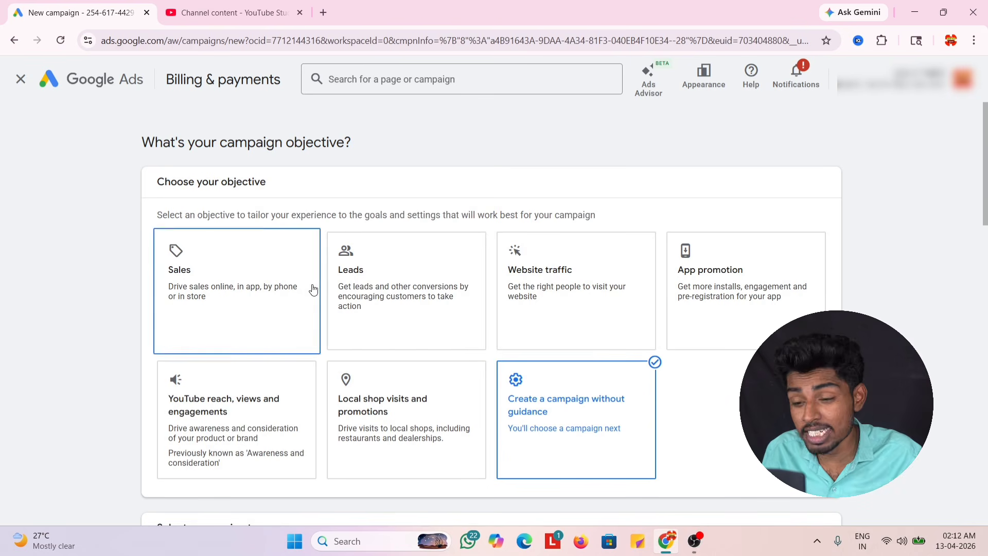
{"action": "scroll", "coordinate": [253, 221], "scroll_direction": "down", "scroll_amount": 1}
{"action": "scroll", "coordinate": [254, 222], "scroll_direction": "down", "scroll_amount": 5}
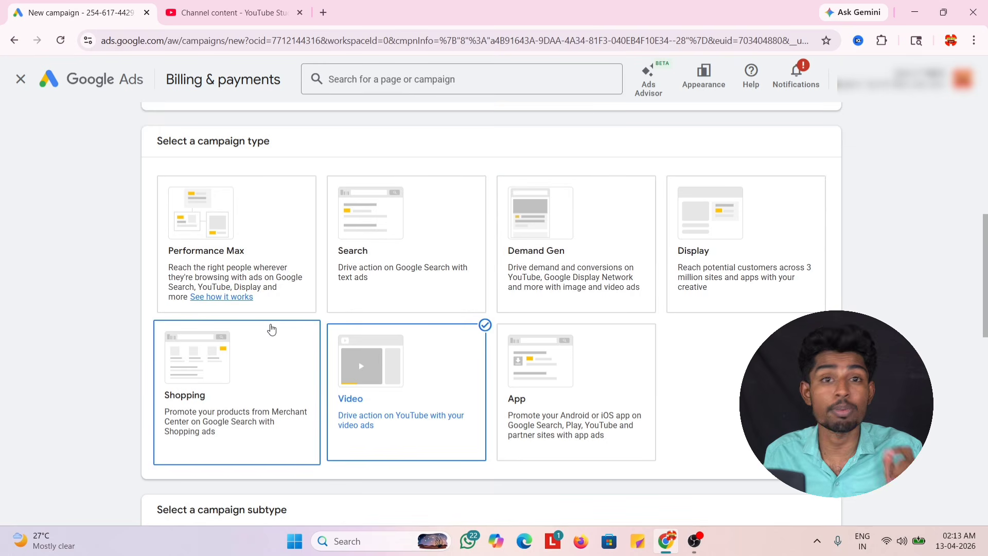
{"action": "scroll", "coordinate": [393, 346], "scroll_direction": "down", "scroll_amount": 1}
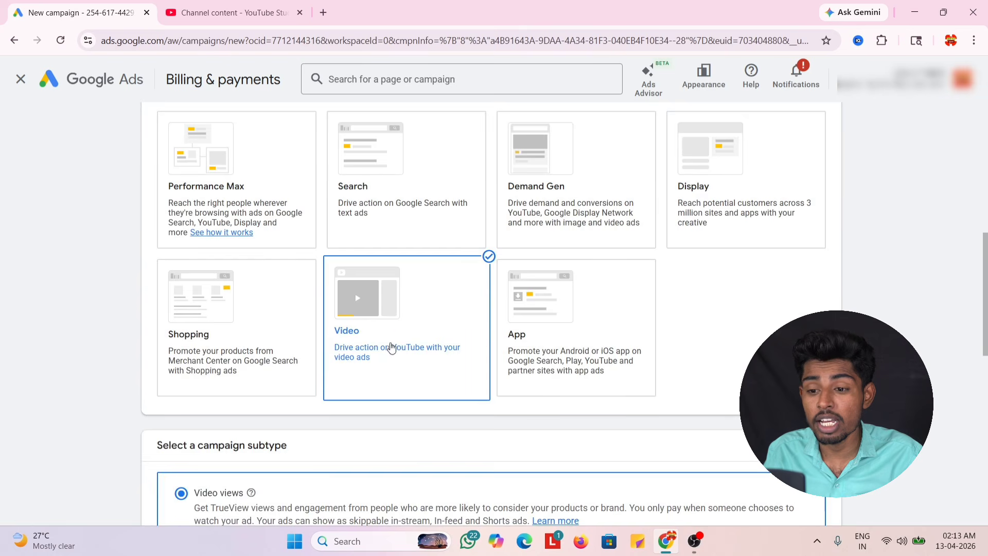
{"action": "left_click", "coordinate": [372, 321]}
{"action": "left_click", "coordinate": [372, 322]}
Examine the Video campaign subtypes, from Video views and Video reach through YouTube subscriptions and engagements
{"action": "scroll", "coordinate": [370, 320], "scroll_direction": "down", "scroll_amount": 6}
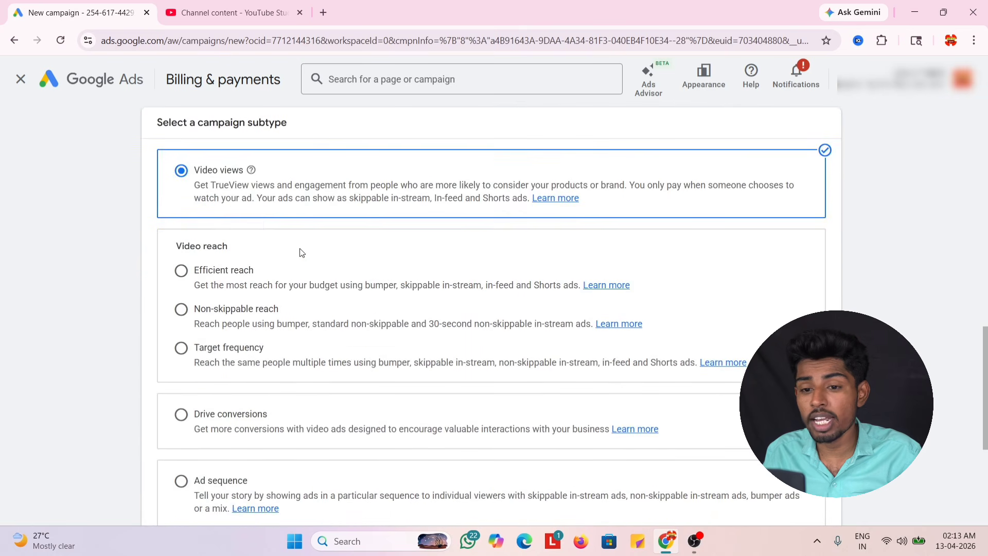
{"action": "scroll", "coordinate": [259, 227], "scroll_direction": "down", "scroll_amount": 4}
{"action": "scroll", "coordinate": [258, 233], "scroll_direction": "up", "scroll_amount": 5}
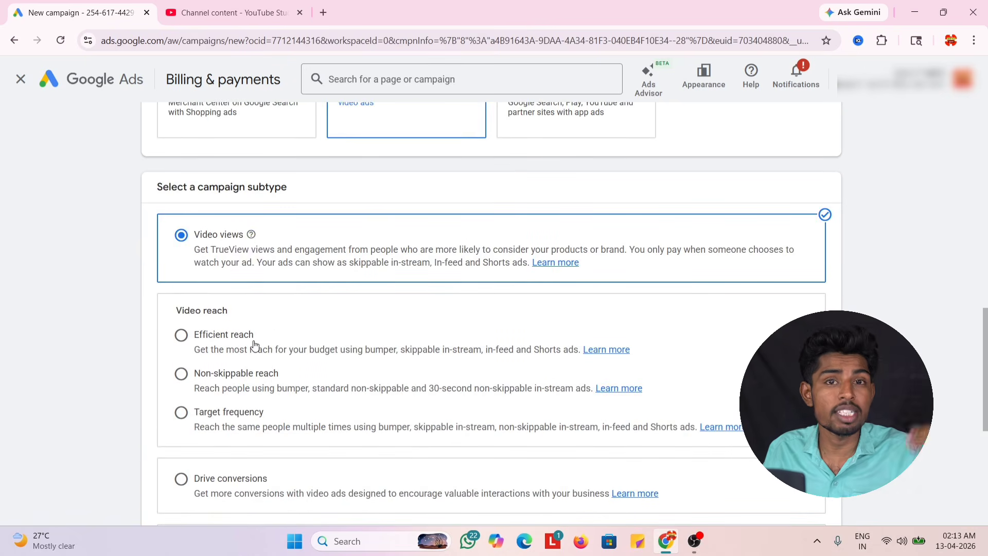
{"action": "scroll", "coordinate": [231, 360], "scroll_direction": "down", "scroll_amount": 1}
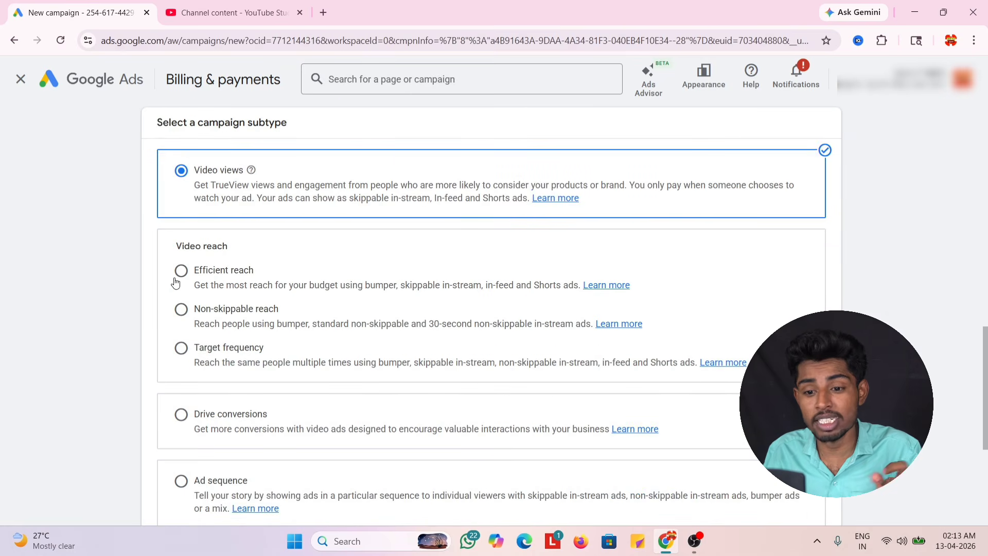
{"action": "scroll", "coordinate": [186, 302], "scroll_direction": "down", "scroll_amount": 1}
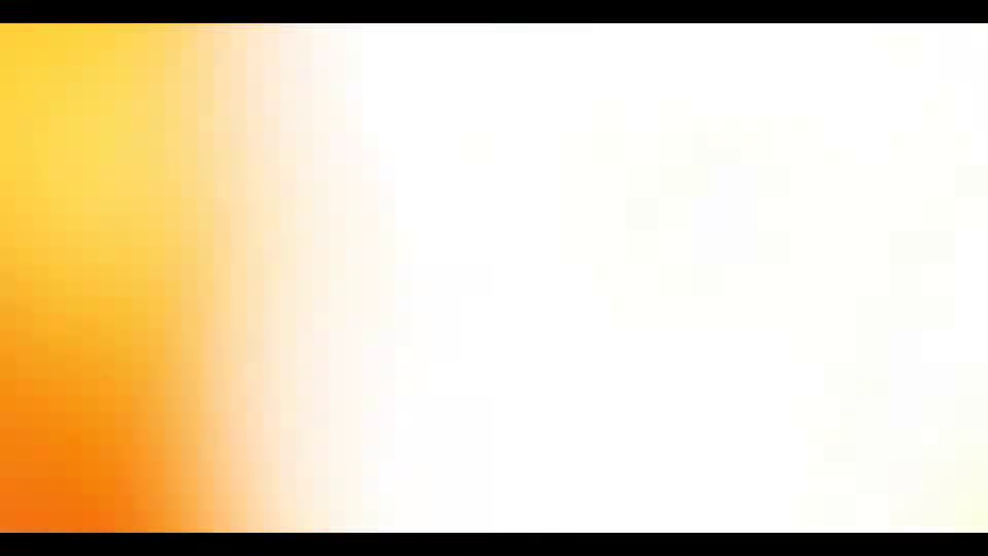
{"action": "scroll", "coordinate": [195, 314], "scroll_direction": "down", "scroll_amount": 1}
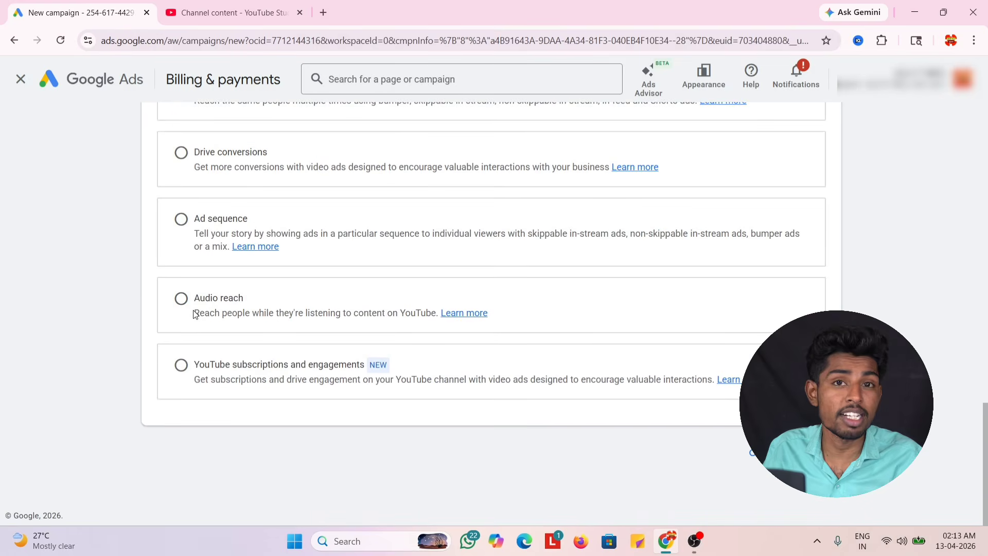
{"action": "scroll", "coordinate": [195, 314], "scroll_direction": "up", "scroll_amount": 8}
{"action": "scroll", "coordinate": [194, 315], "scroll_direction": "down", "scroll_amount": 2}
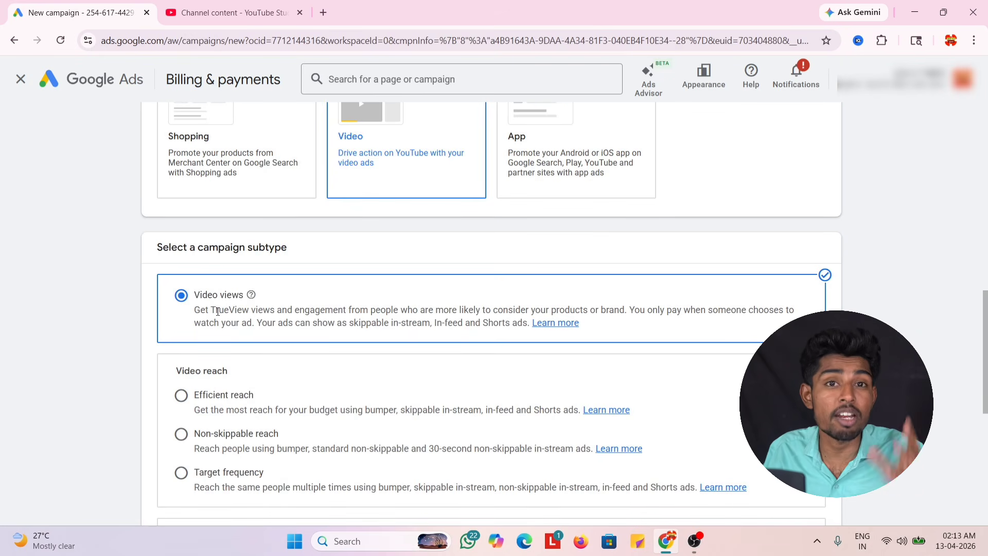
Continue with the Video views subtype and start a new campaign instead of finishing a saved draft
{"action": "scroll", "coordinate": [221, 320], "scroll_direction": "down", "scroll_amount": 7}
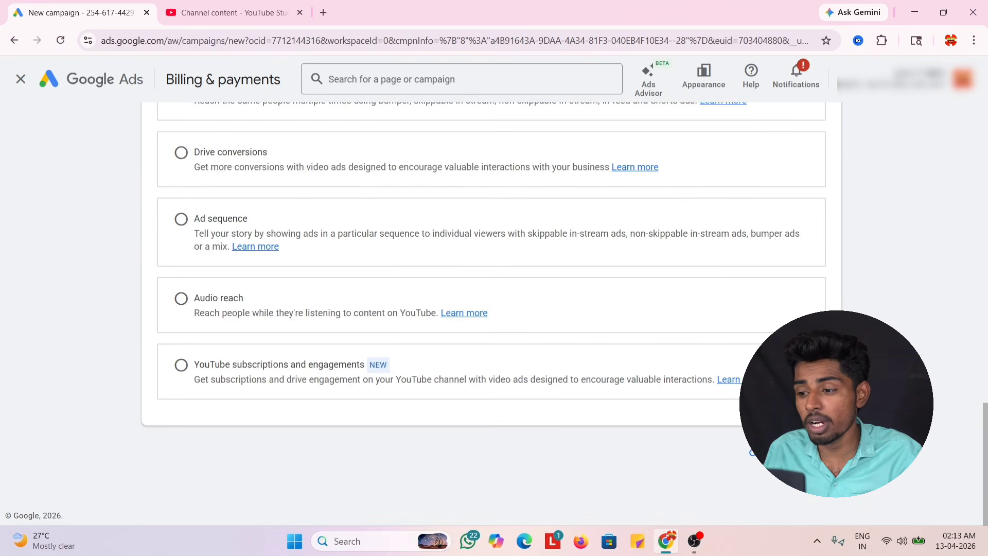
{"action": "left_click", "coordinate": [814, 453]}
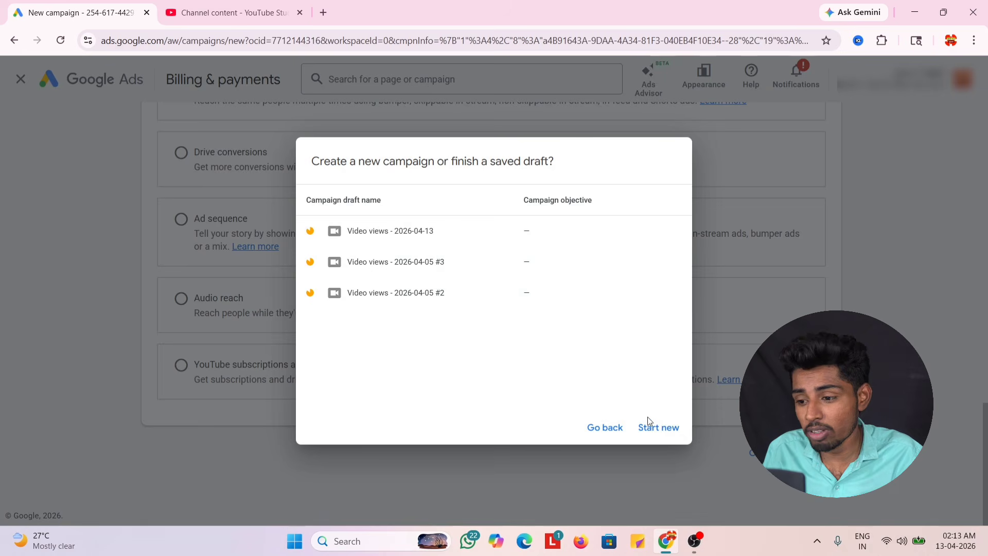
{"action": "left_click", "coordinate": [658, 427]}
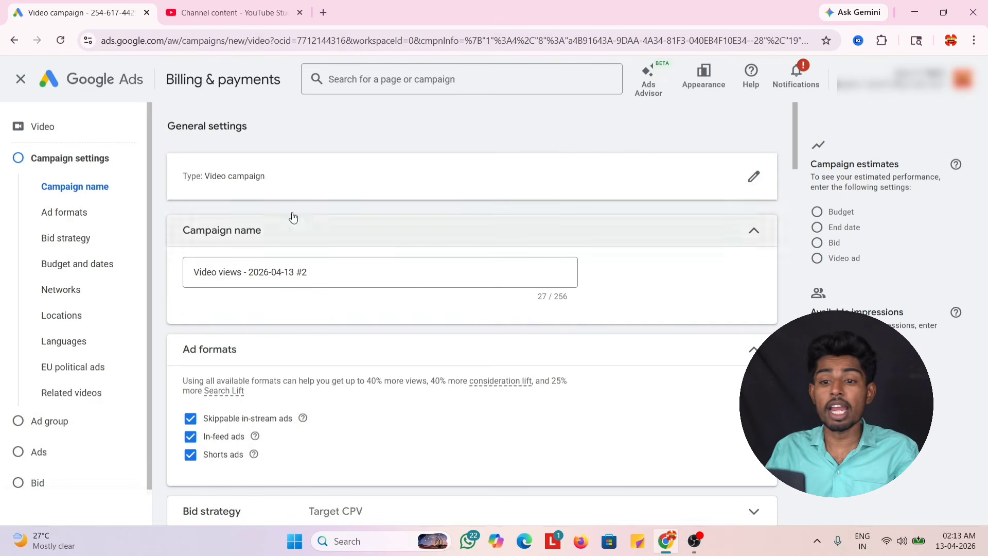
Review the campaign name, ad formats and bid strategy sections of the campaign settings
{"action": "left_click", "coordinate": [269, 273]}
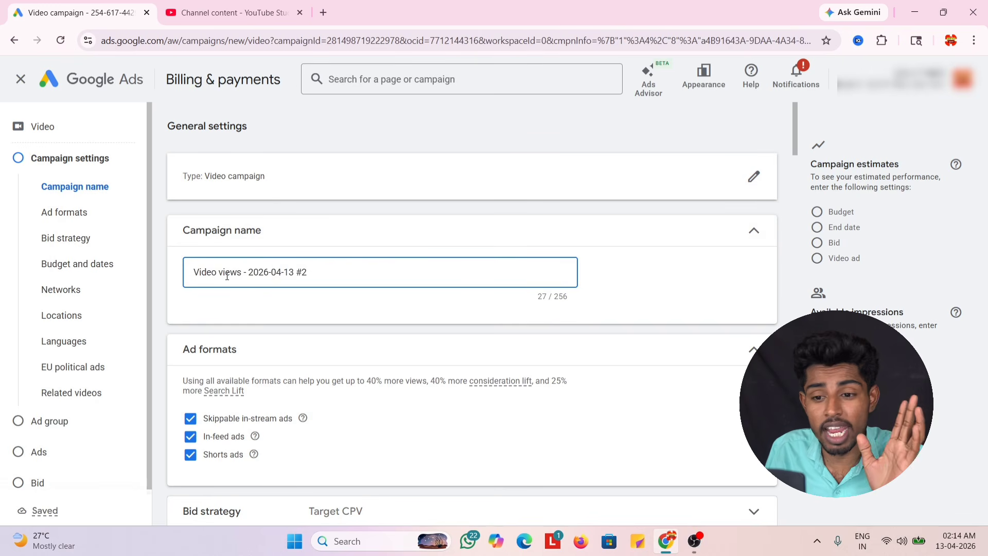
{"action": "scroll", "coordinate": [268, 303], "scroll_direction": "down", "scroll_amount": 1}
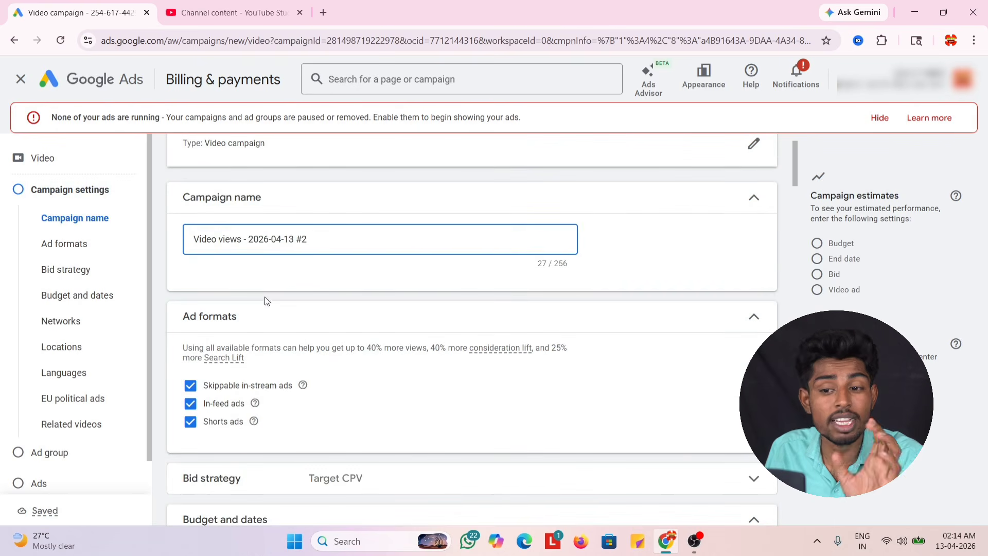
{"action": "scroll", "coordinate": [212, 238], "scroll_direction": "down", "scroll_amount": 2}
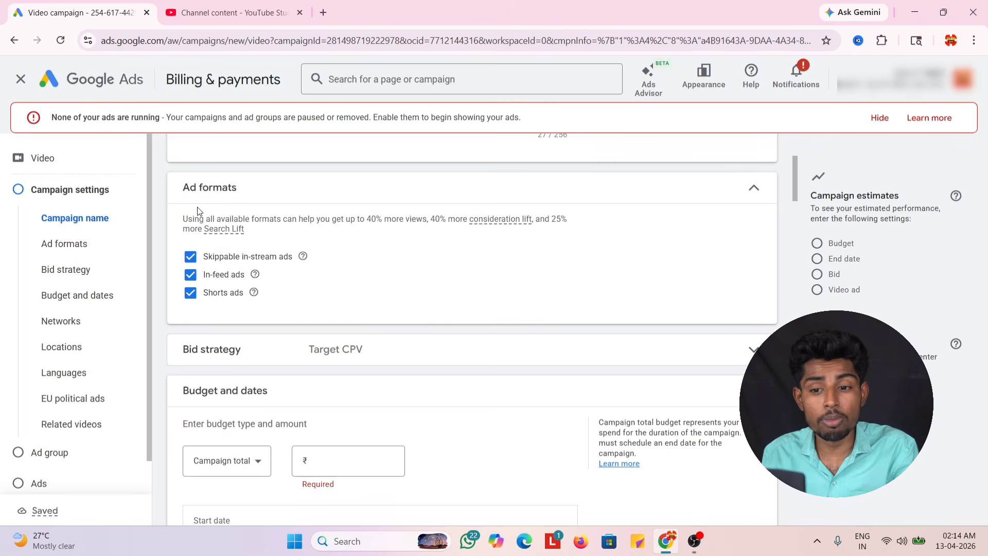
{"action": "scroll", "coordinate": [222, 233], "scroll_direction": "down", "scroll_amount": 2}
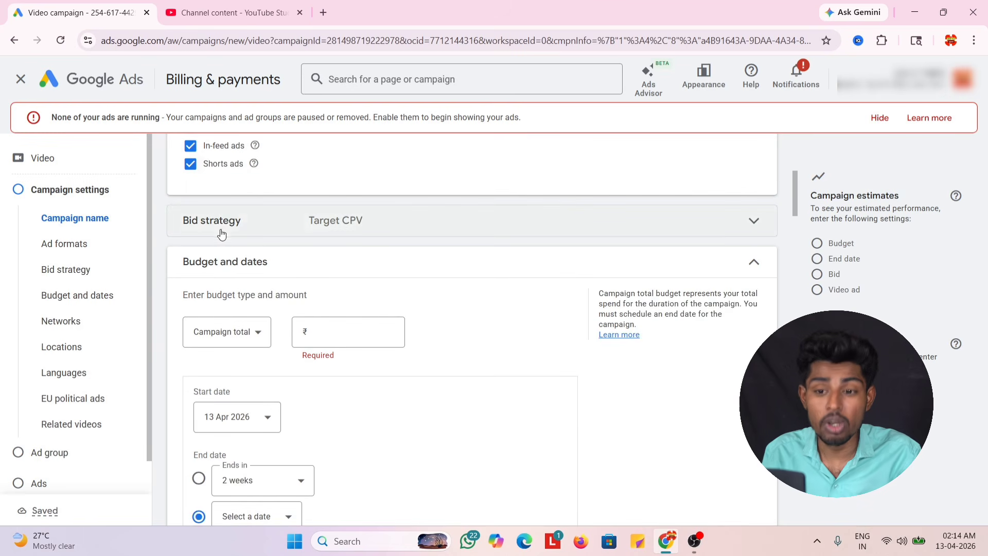
{"action": "left_click", "coordinate": [237, 222]}
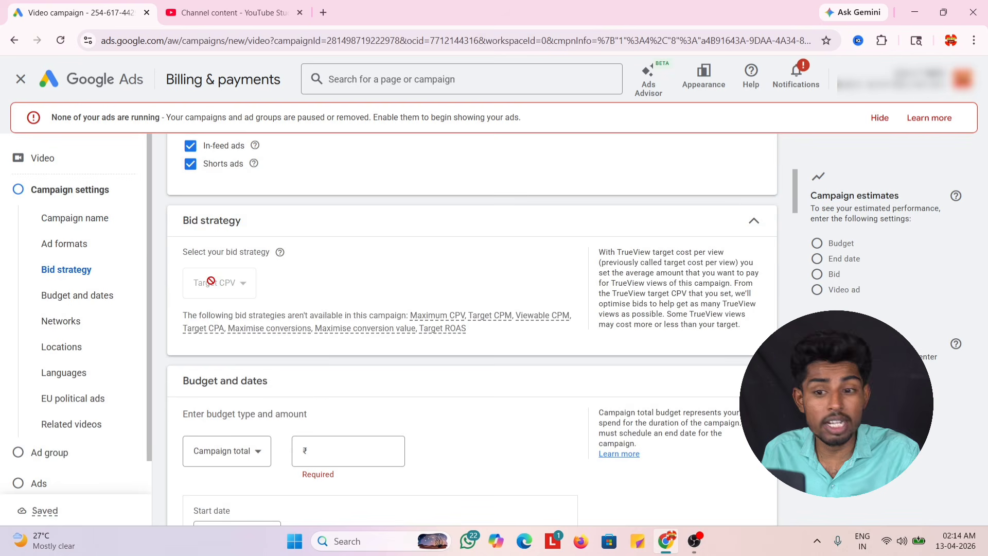
{"action": "left_click", "coordinate": [216, 222]}
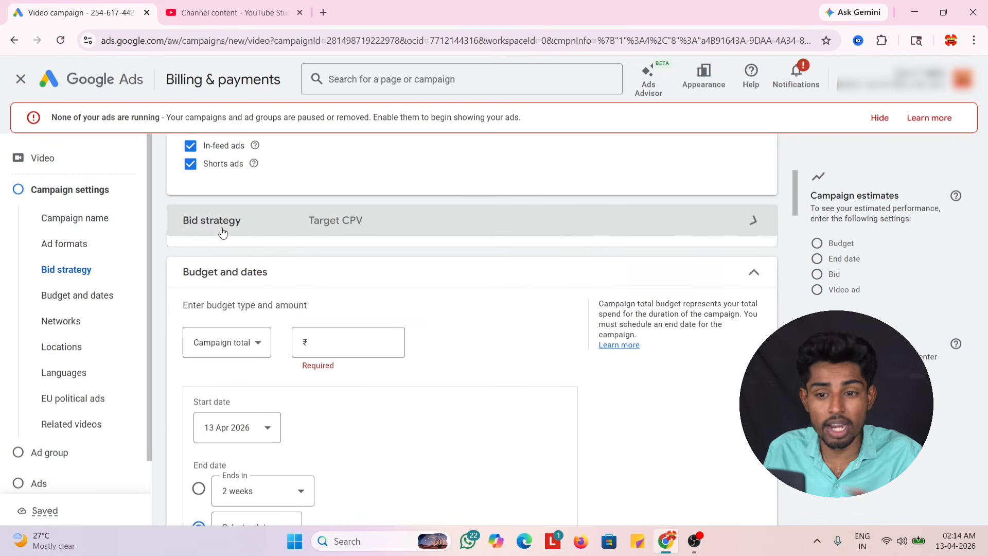
Change the campaign's budget type to Daily and set the amount to ₹100
{"action": "scroll", "coordinate": [206, 211], "scroll_direction": "down", "scroll_amount": 2}
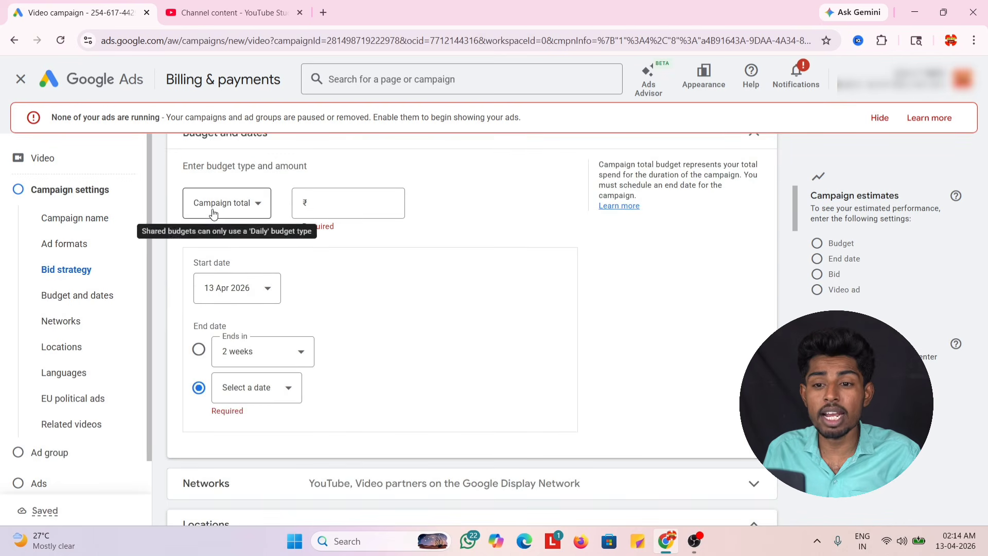
{"action": "scroll", "coordinate": [213, 208], "scroll_direction": "up", "scroll_amount": 1}
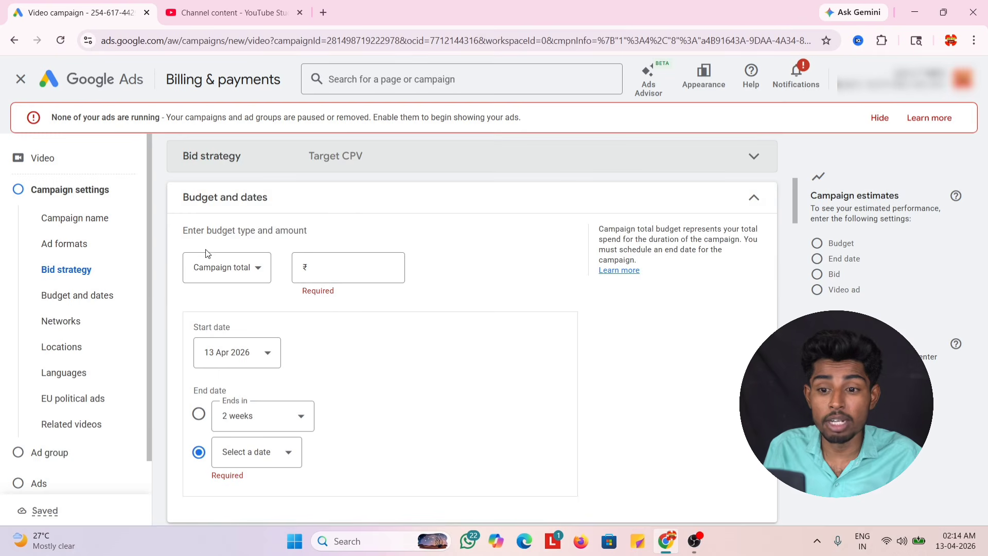
{"action": "left_click", "coordinate": [224, 268]}
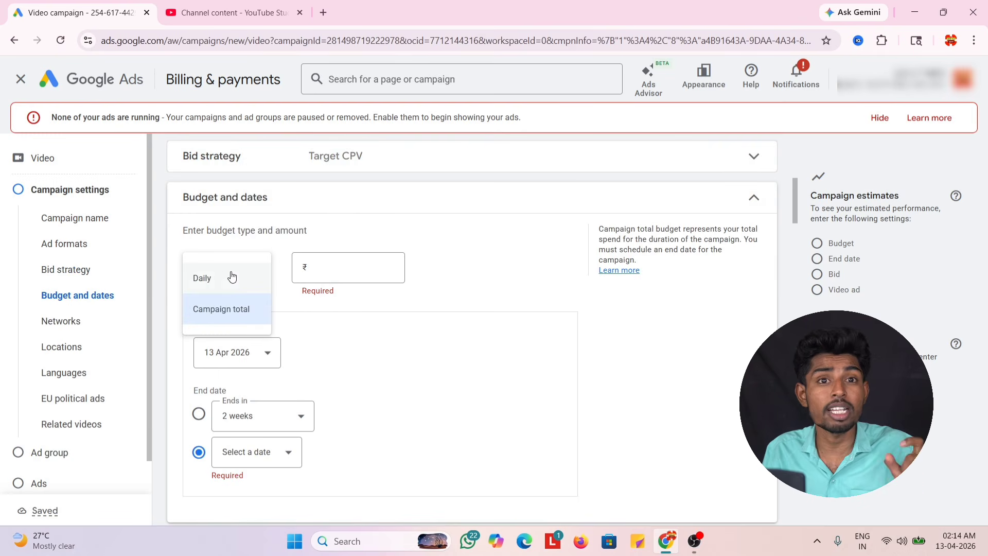
{"action": "left_click", "coordinate": [231, 277]}
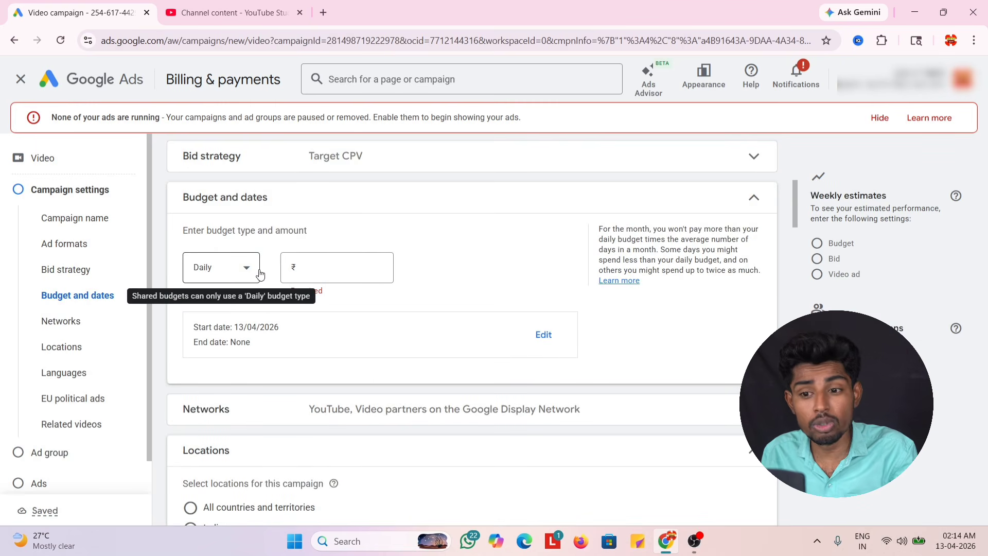
{"action": "left_click", "coordinate": [302, 265]}
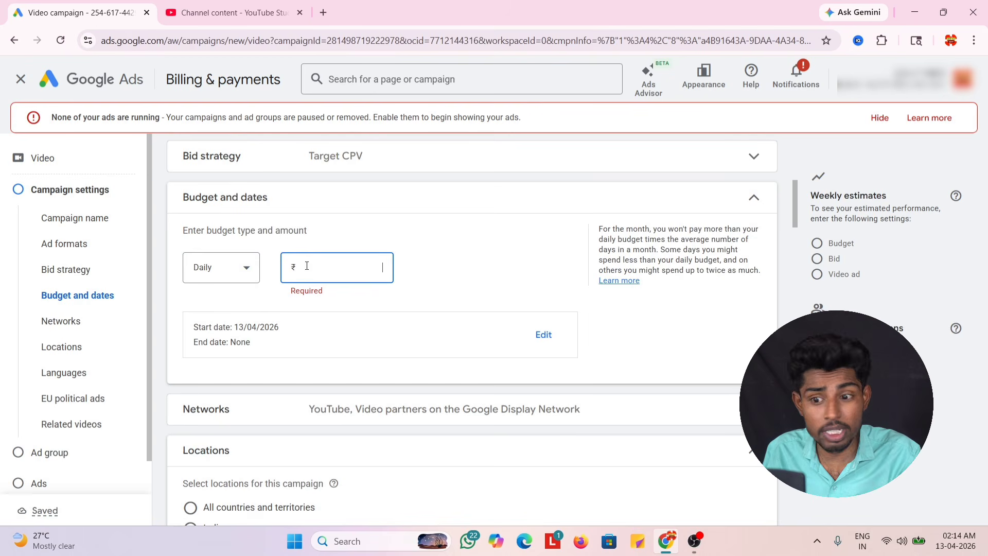
{"action": "type", "text": "1"}
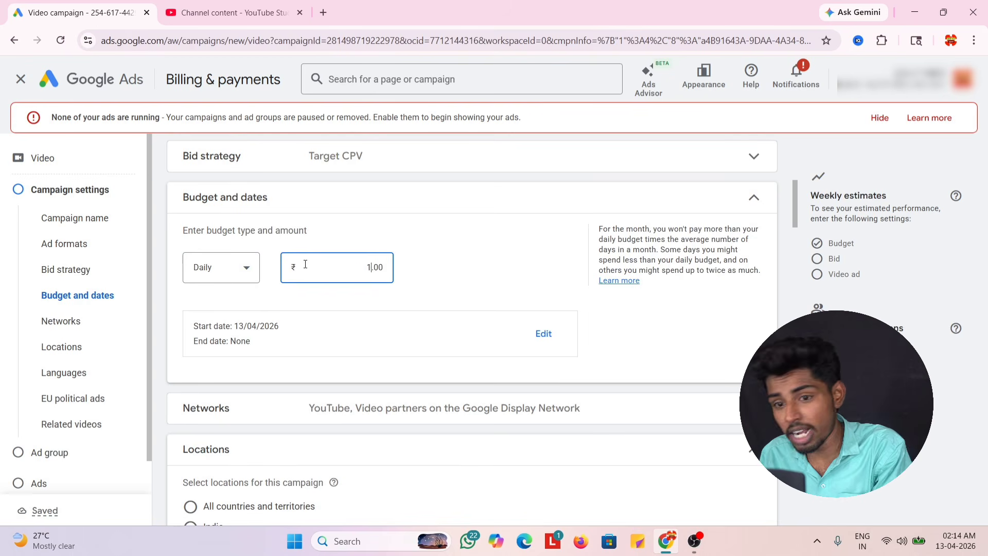
{"action": "type", "text": "00"}
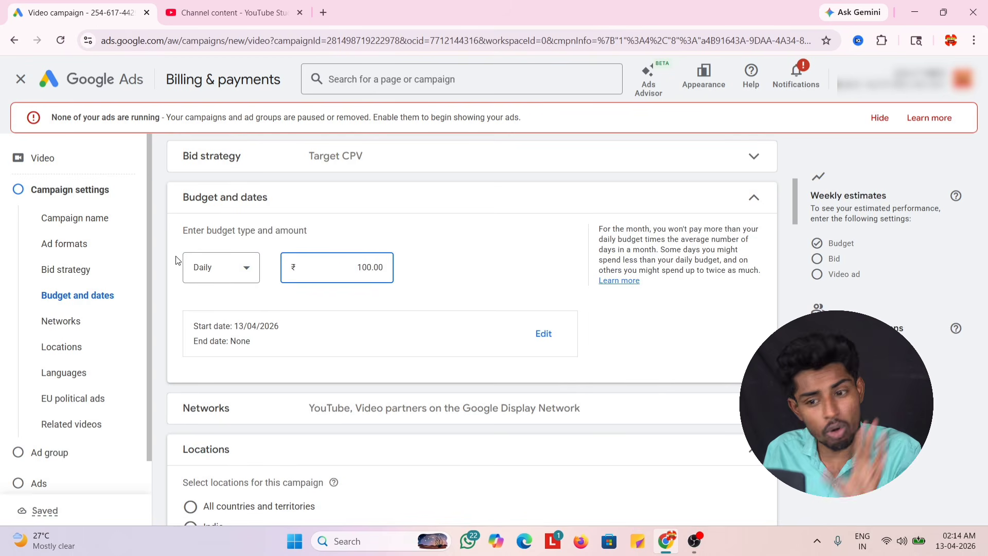
Open the campaign dates for editing and choose 13 Apr 2026 as the start date
{"action": "scroll", "coordinate": [195, 258], "scroll_direction": "down", "scroll_amount": 1}
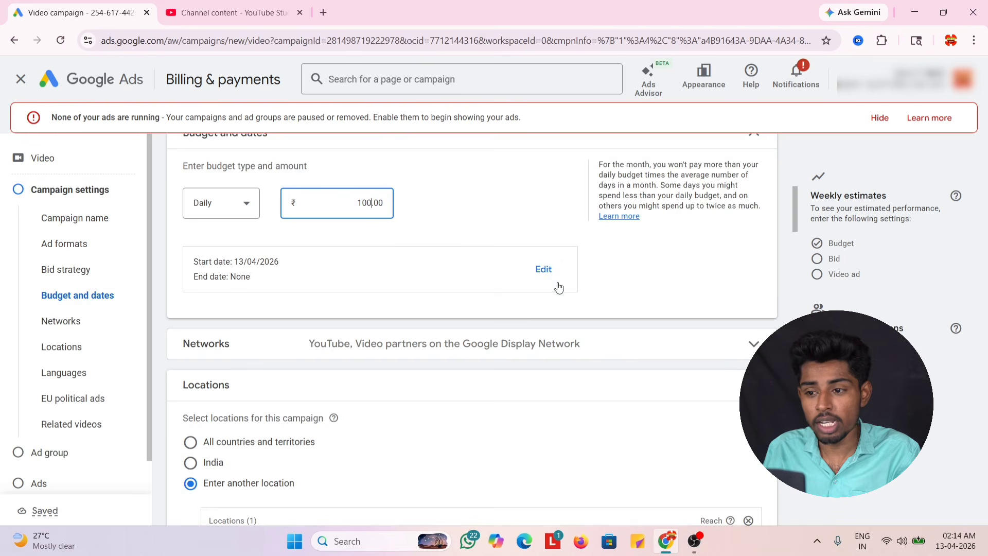
{"action": "left_click", "coordinate": [537, 269]}
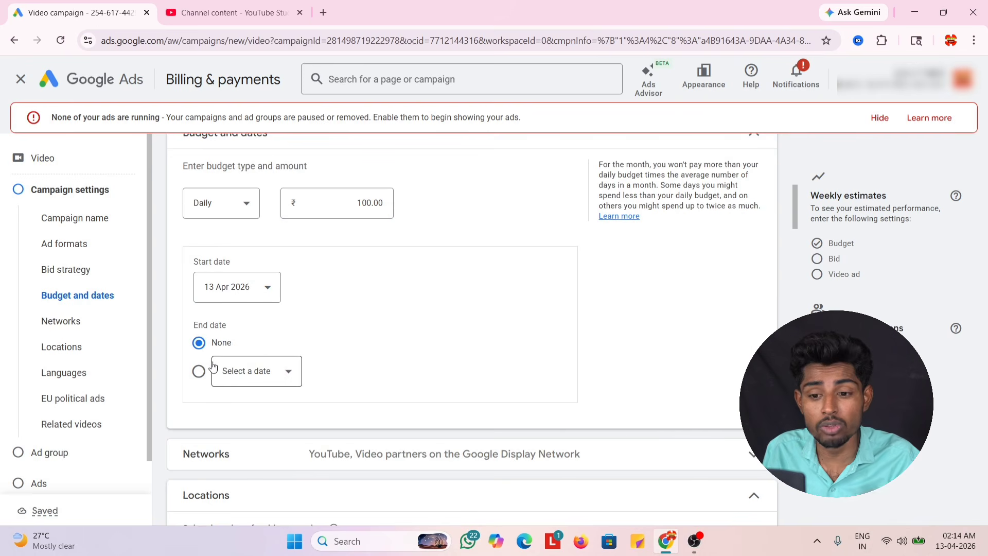
{"action": "left_click", "coordinate": [265, 298]}
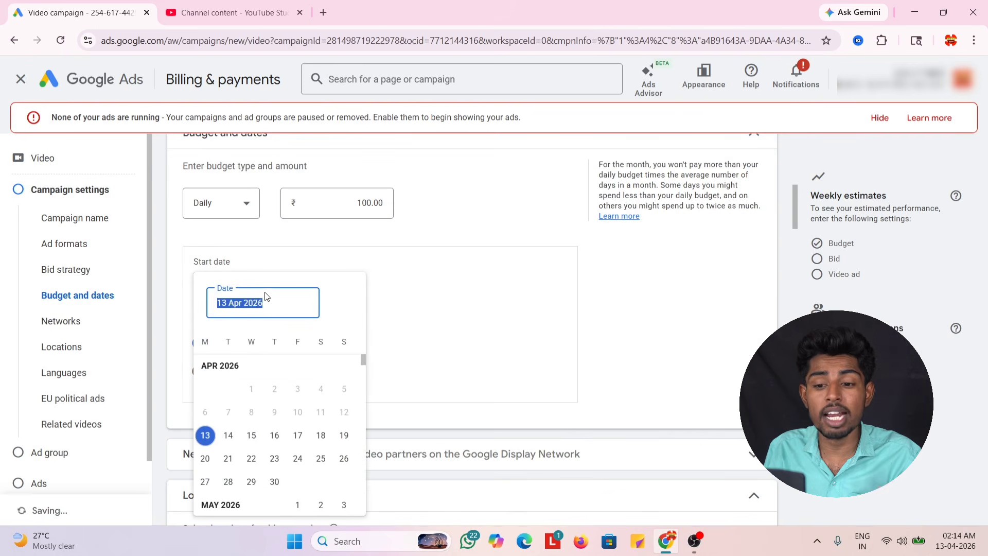
{"action": "left_click", "coordinate": [209, 436]}
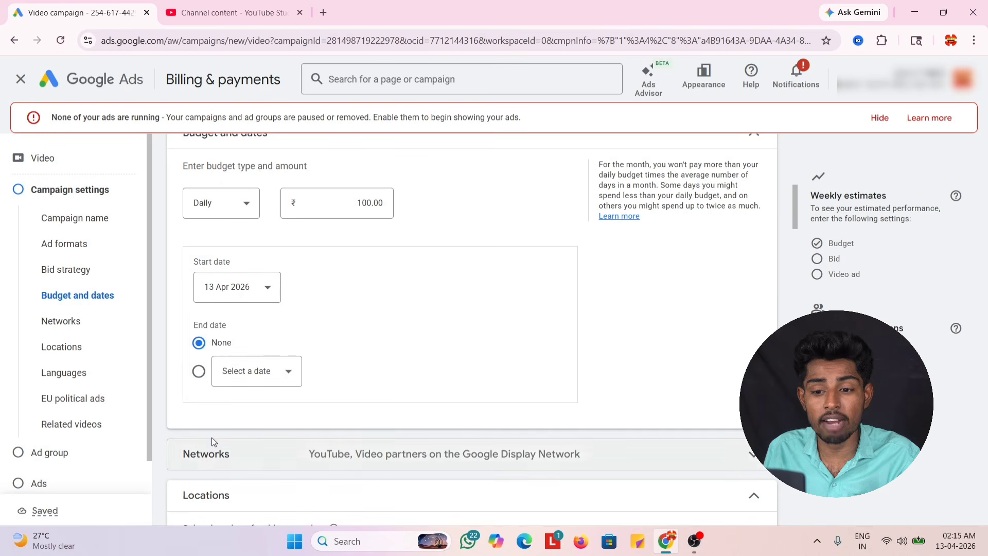
{"action": "scroll", "coordinate": [310, 305], "scroll_direction": "up", "scroll_amount": 2}
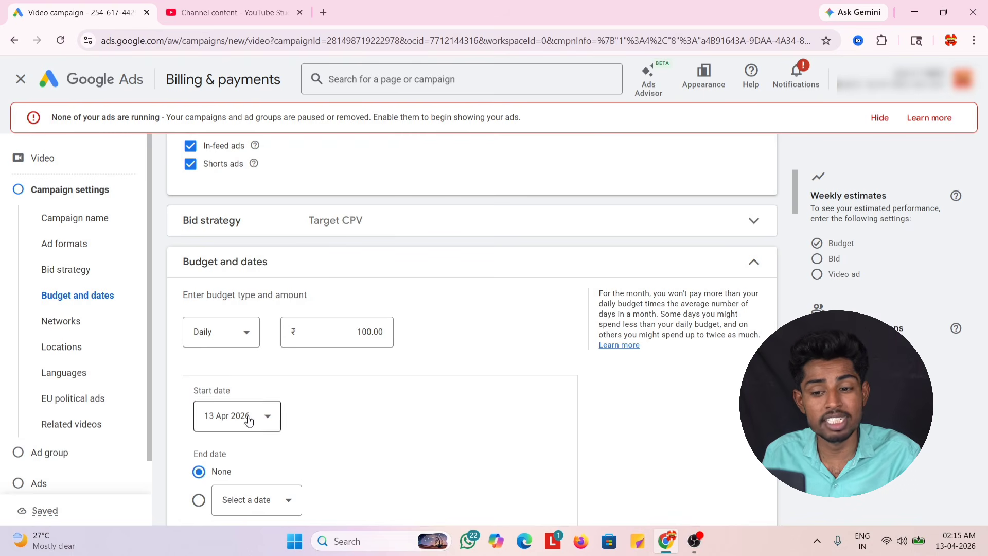
Exclude Video partners on the Google Display Network from the campaign's networks, leaving only YouTube
{"action": "scroll", "coordinate": [328, 370], "scroll_direction": "down", "scroll_amount": 3}
{"action": "scroll", "coordinate": [330, 371], "scroll_direction": "down", "scroll_amount": 2}
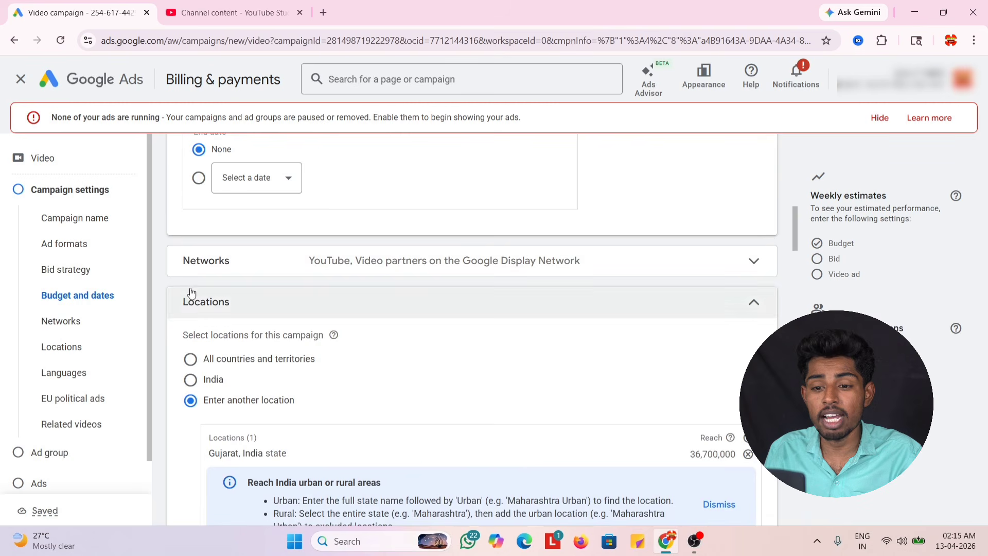
{"action": "left_click", "coordinate": [194, 269]}
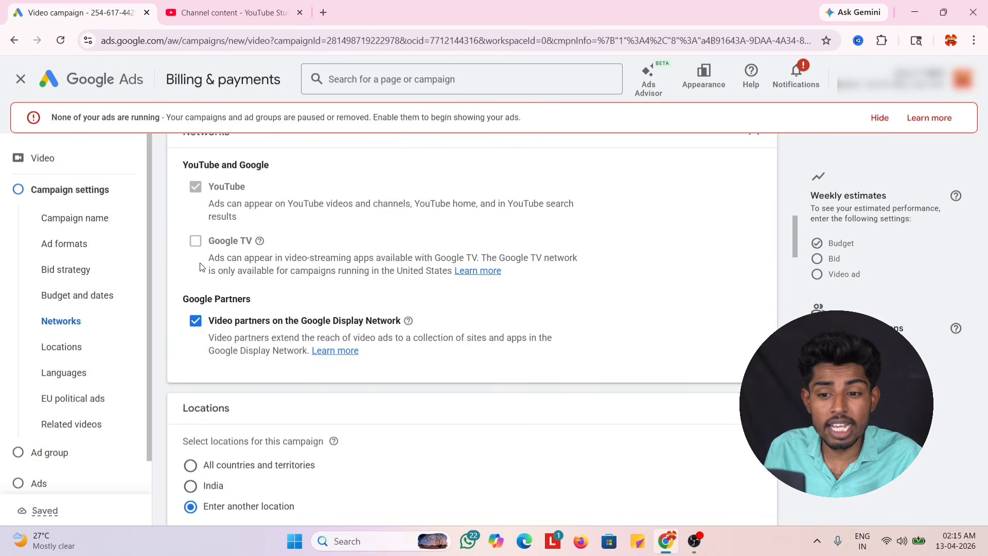
{"action": "scroll", "coordinate": [182, 311], "scroll_direction": "up", "scroll_amount": 2}
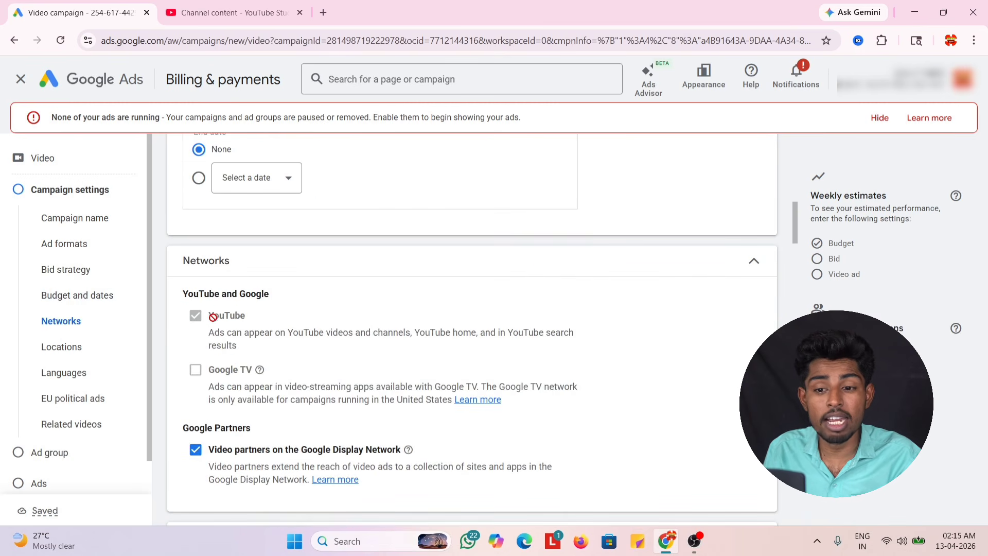
{"action": "scroll", "coordinate": [206, 317], "scroll_direction": "down", "scroll_amount": 1}
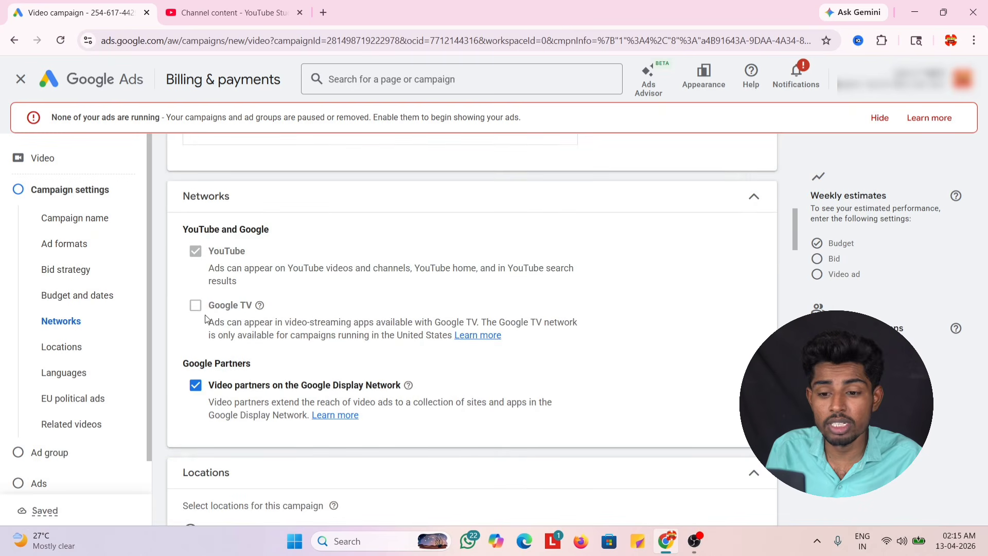
{"action": "left_click", "coordinate": [202, 386]}
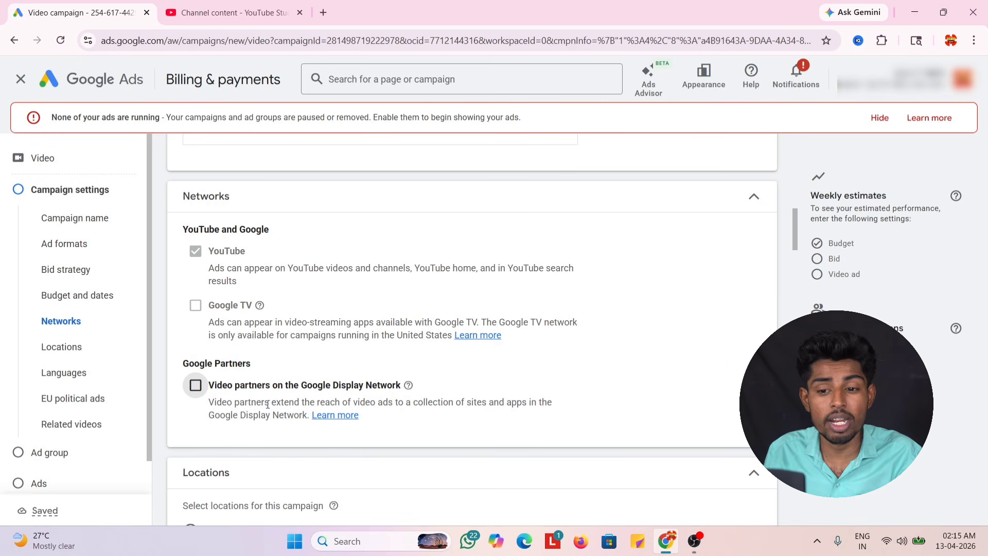
{"action": "left_click", "coordinate": [196, 389]}
{"action": "left_click", "coordinate": [196, 389]}
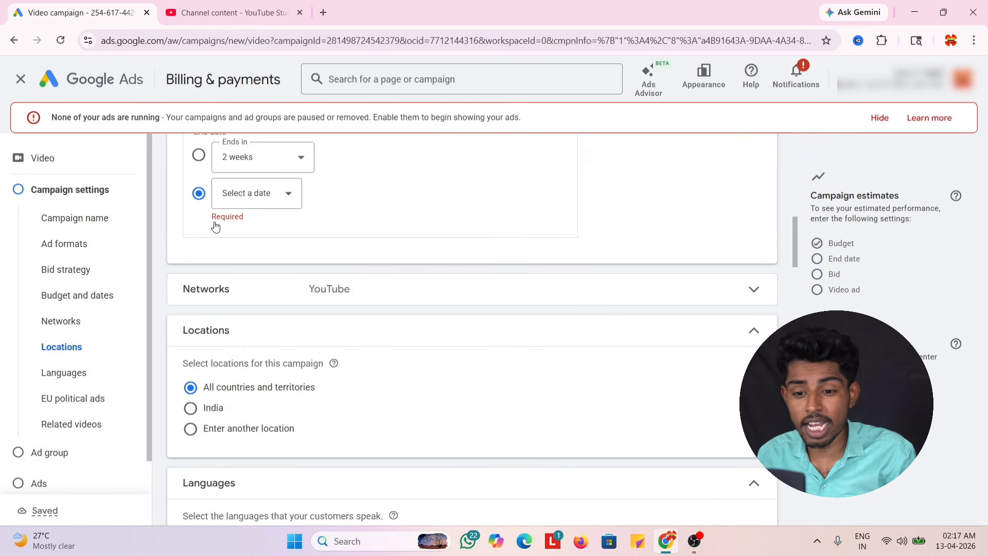
Switch the campaign's location targeting to the option for entering another location
{"action": "scroll", "coordinate": [259, 306], "scroll_direction": "down", "scroll_amount": 1}
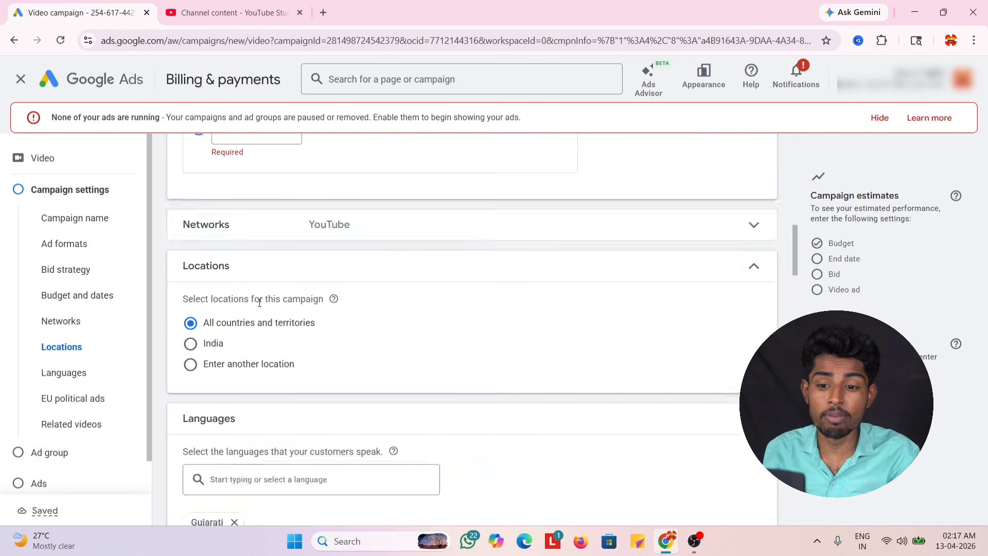
{"action": "left_click_drag", "start_coordinate": [205, 324], "coordinate": [324, 338]}
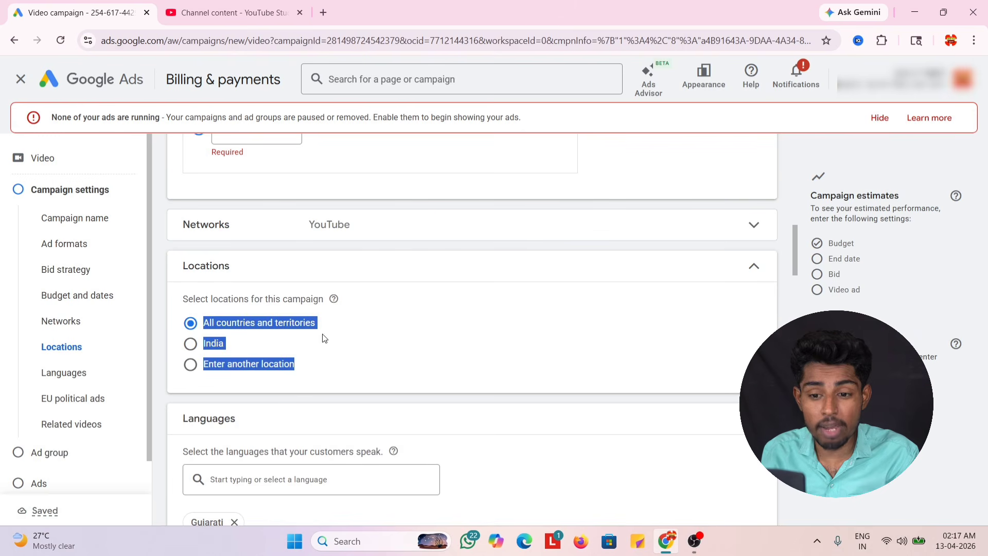
{"action": "left_click", "coordinate": [220, 331]}
{"action": "left_click", "coordinate": [190, 344]}
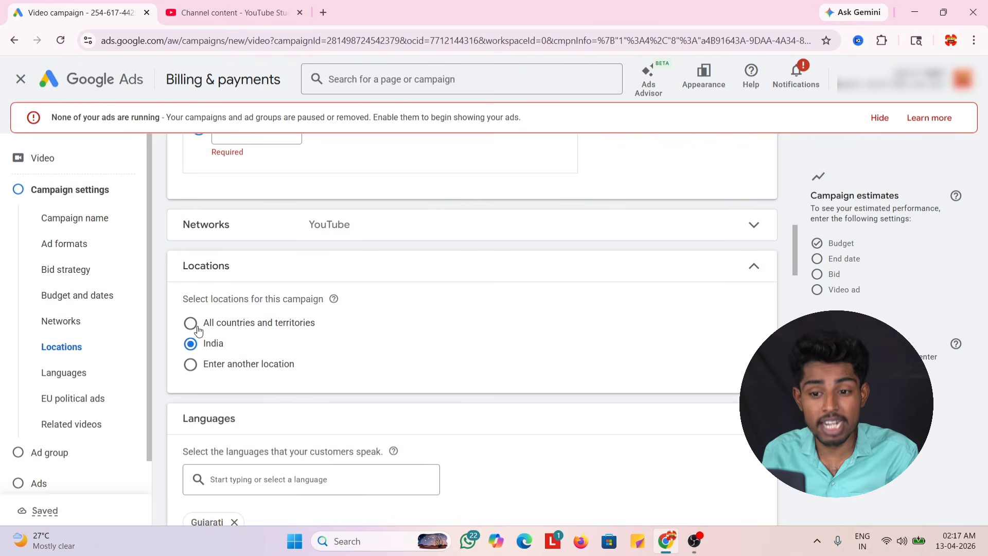
{"action": "scroll", "coordinate": [192, 332], "scroll_direction": "down", "scroll_amount": 1}
{"action": "left_click", "coordinate": [190, 300]}
{"action": "scroll", "coordinate": [400, 283], "scroll_direction": "down", "scroll_amount": 1}
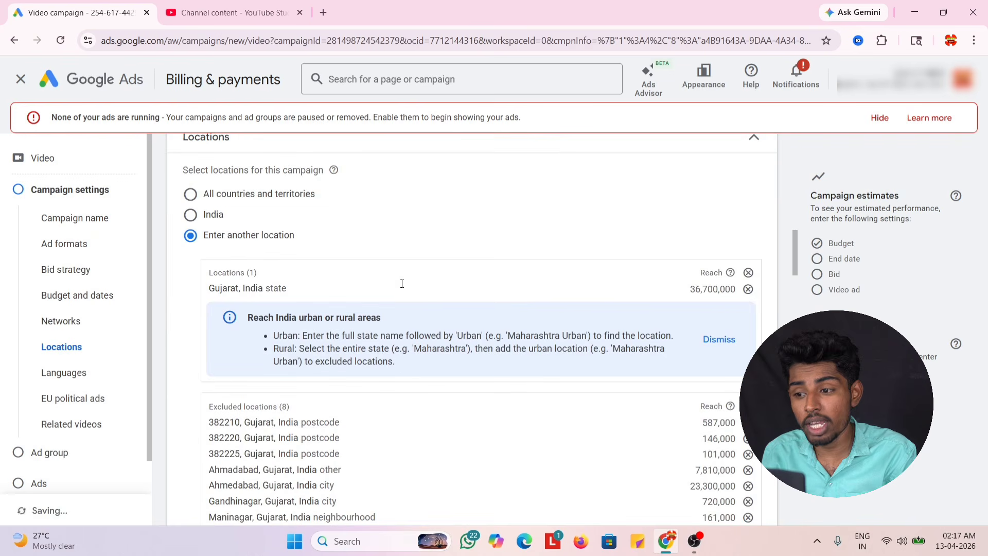
Remove the targeted Gujarat state, dismiss the urban and rural tip, and clear the excluded locations
{"action": "left_click", "coordinate": [746, 289]}
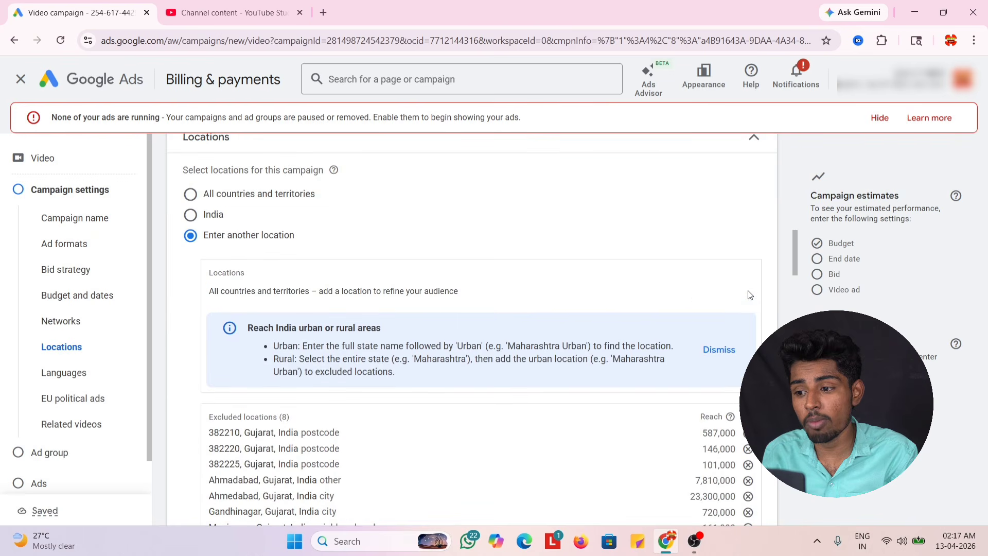
{"action": "left_click", "coordinate": [721, 348]}
{"action": "triple_click", "coordinate": [744, 330]}
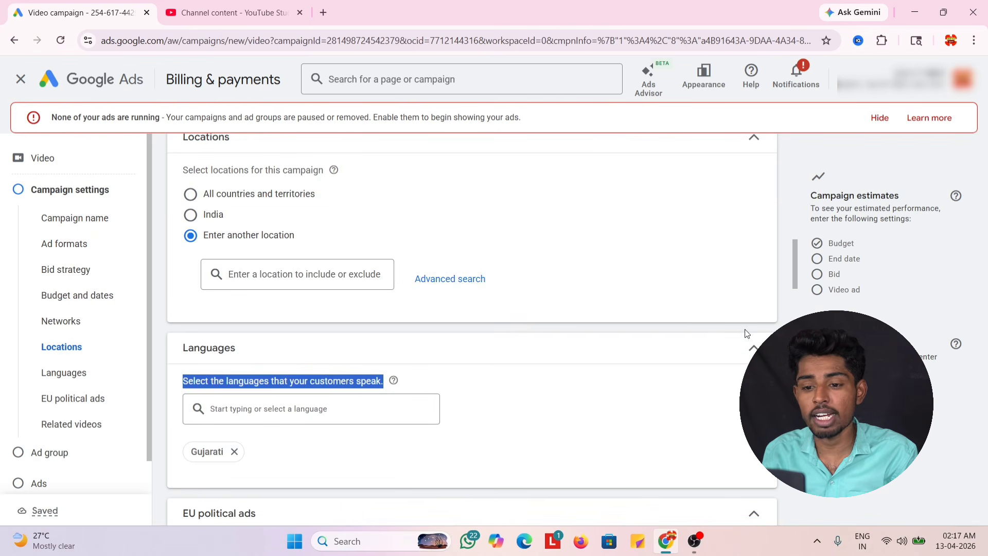
Search the locations for gujarat and include the state Gujarat, India
{"action": "left_click", "coordinate": [274, 263]}
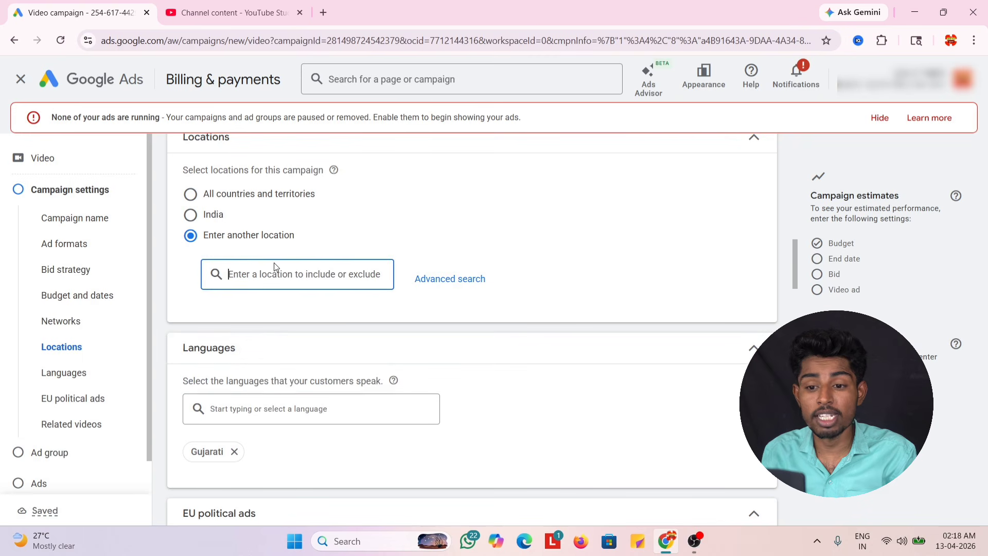
{"action": "type", "text": "guj"}
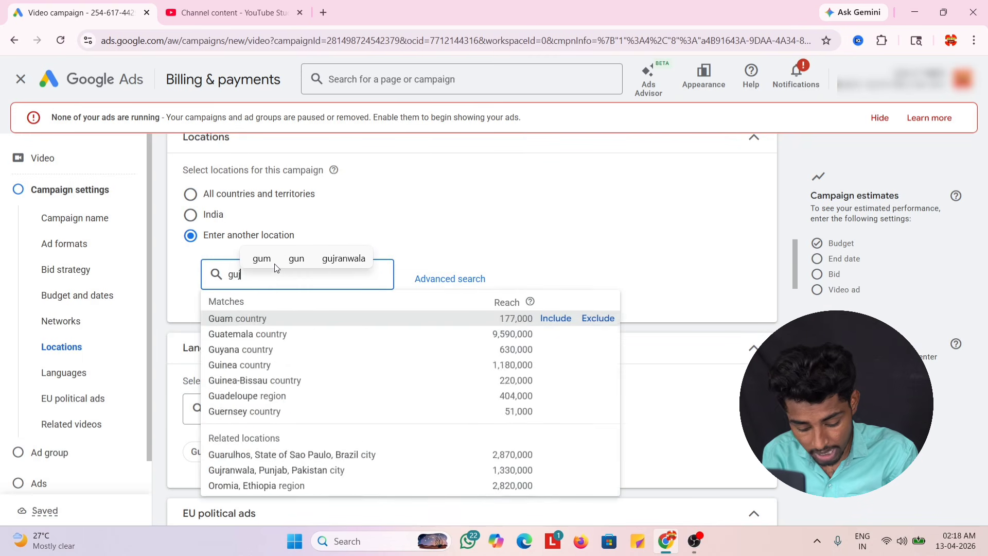
{"action": "type", "text": "arat"}
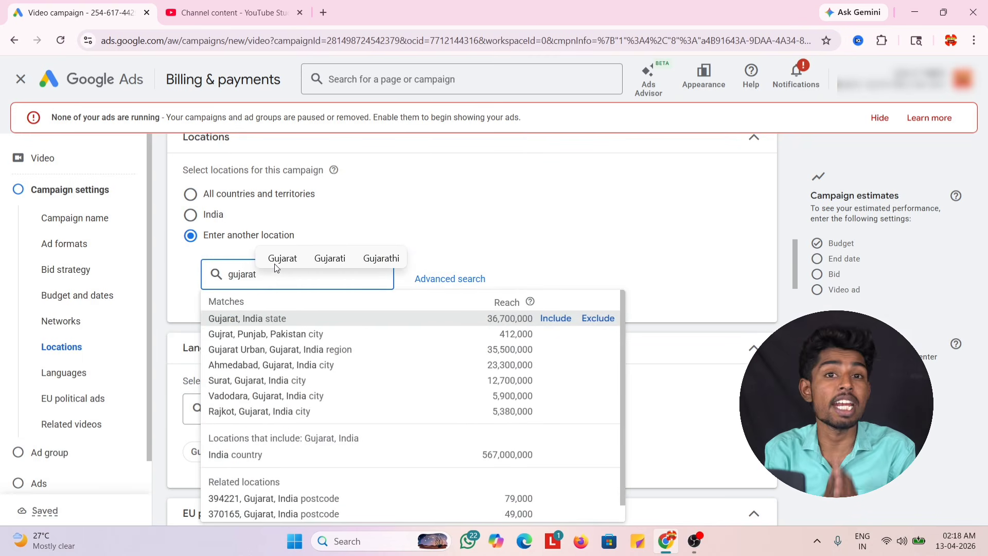
{"action": "left_click", "coordinate": [280, 319]}
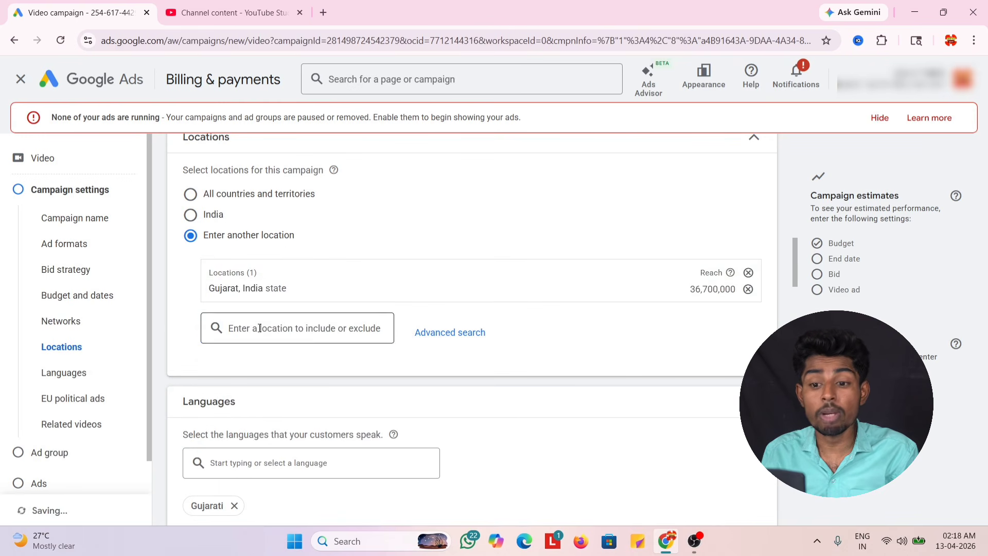
Try including the postcode 382220, Gujarat, India as a target location and remove it again
{"action": "left_click", "coordinate": [260, 328]}
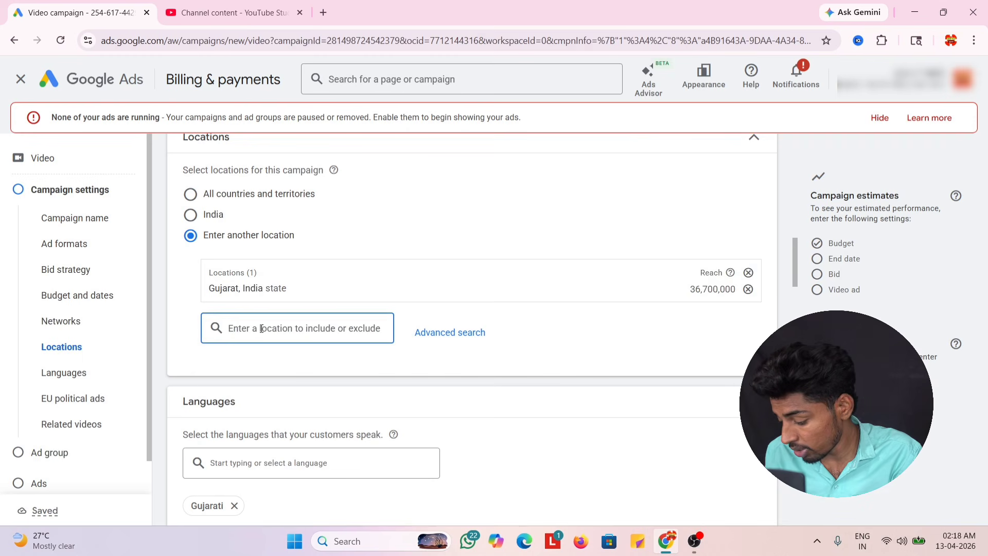
{"action": "type", "text": "382220"}
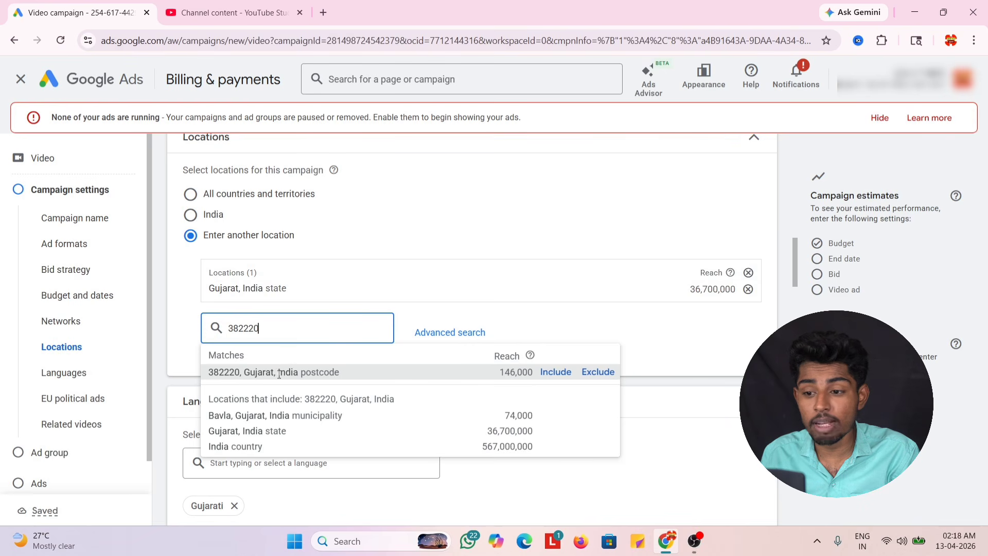
{"action": "left_click", "coordinate": [434, 372]}
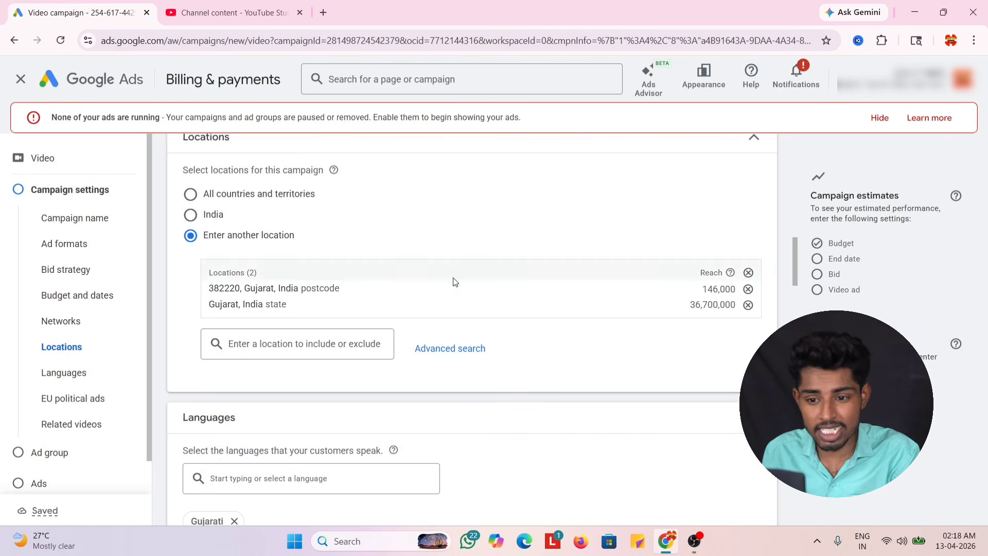
{"action": "scroll", "coordinate": [455, 282], "scroll_direction": "down", "scroll_amount": 1}
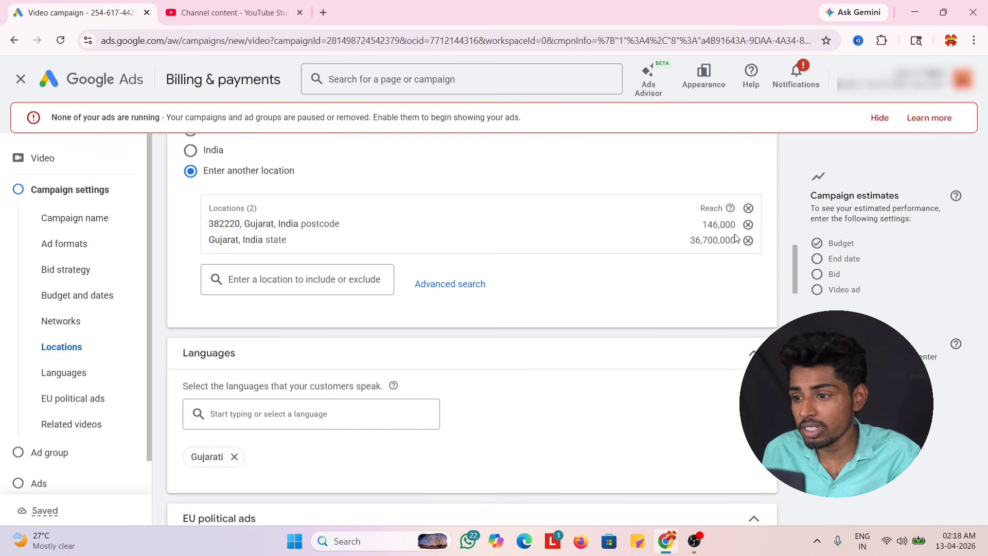
{"action": "left_click", "coordinate": [747, 226]}
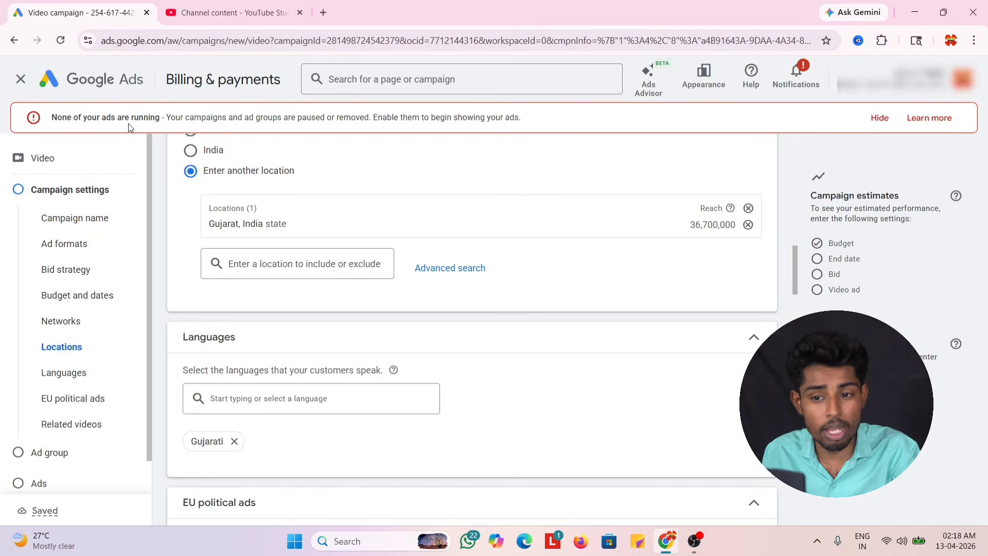
Remove Gujarati from the campaign's languages
{"action": "scroll", "coordinate": [238, 254], "scroll_direction": "down", "scroll_amount": 2}
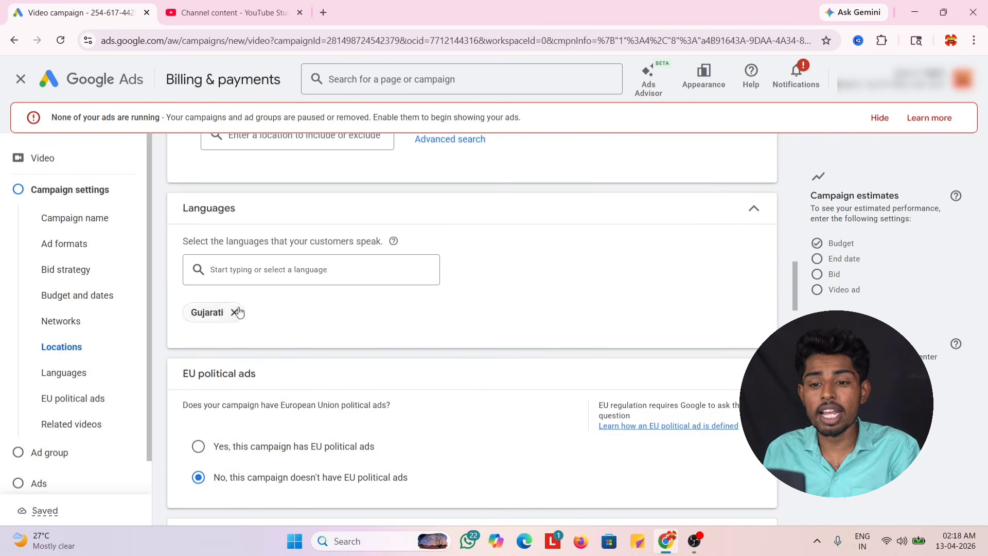
{"action": "left_click", "coordinate": [234, 313]}
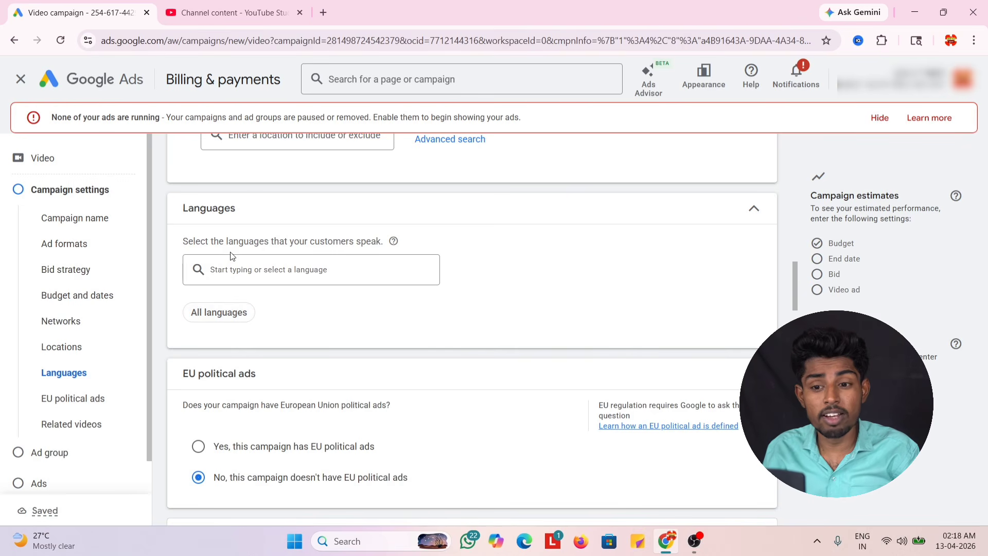
Search the campaign languages for gujarat and add Gujarati
{"action": "left_click", "coordinate": [227, 266]}
{"action": "type", "text": "guj"}
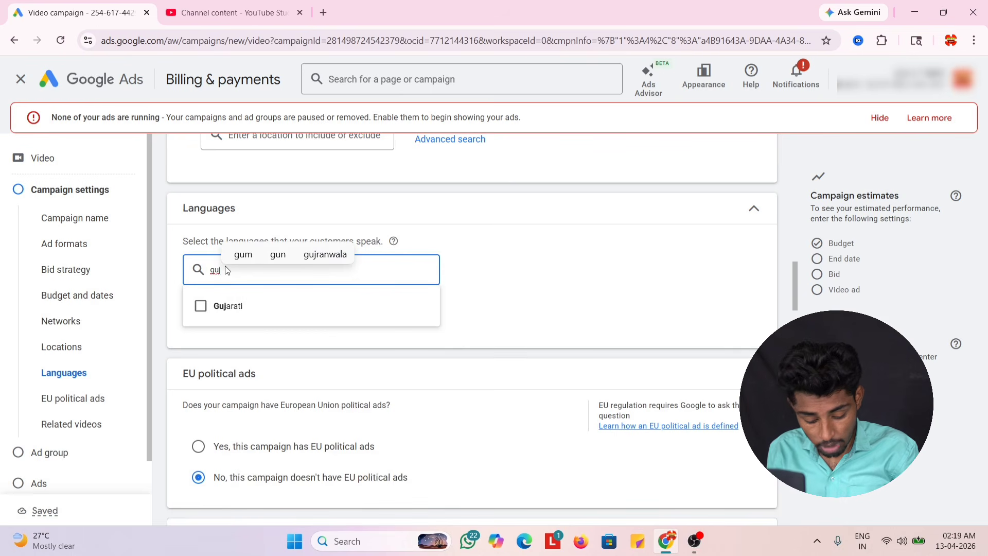
{"action": "type", "text": "arat"}
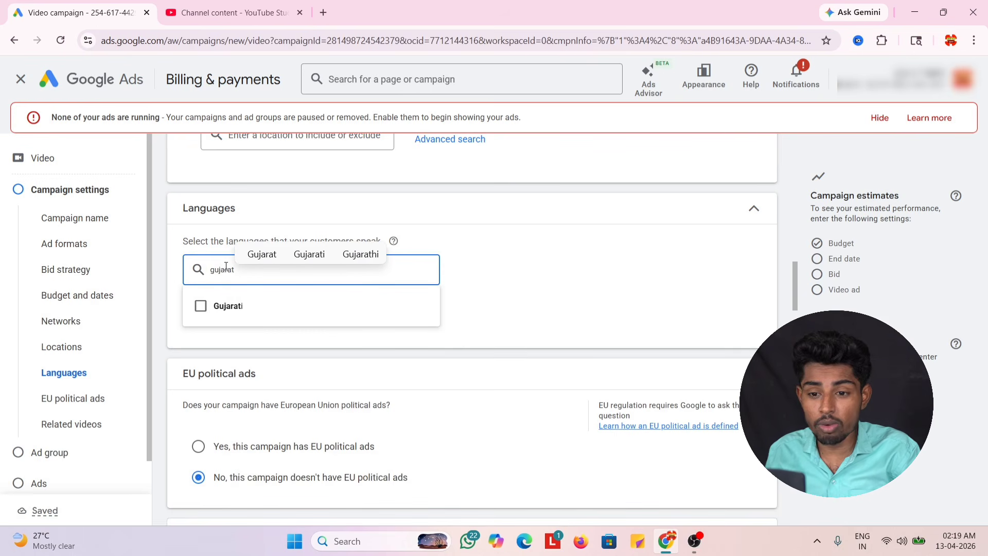
{"action": "left_click", "coordinate": [223, 310]}
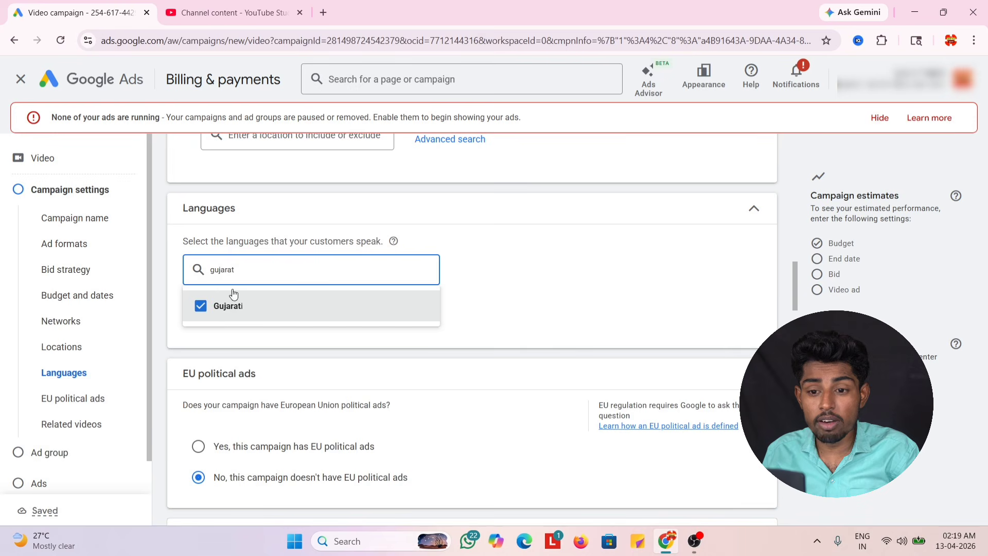
Replace the language search with english, add English as a second campaign language and close the suggestions
{"action": "key", "text": "BackSpace"}
{"action": "key", "text": "BackSpace"}
{"action": "key", "text": "BackSpace"}
{"action": "key", "text": "BackSpace"}
{"action": "key", "text": "BackSpace"}
{"action": "key", "text": "BackSpace"}
{"action": "key", "text": "BackSpace"}
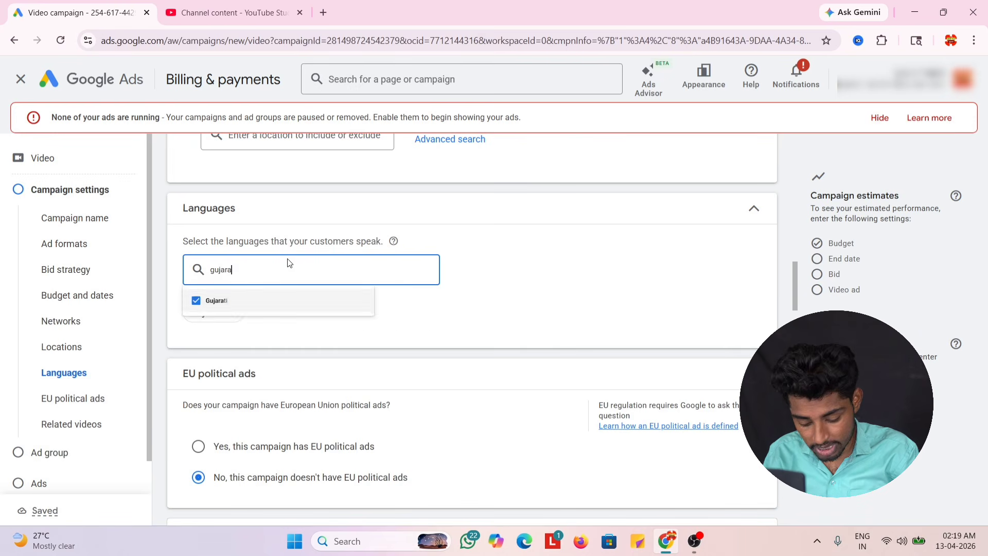
{"action": "type", "text": "english"}
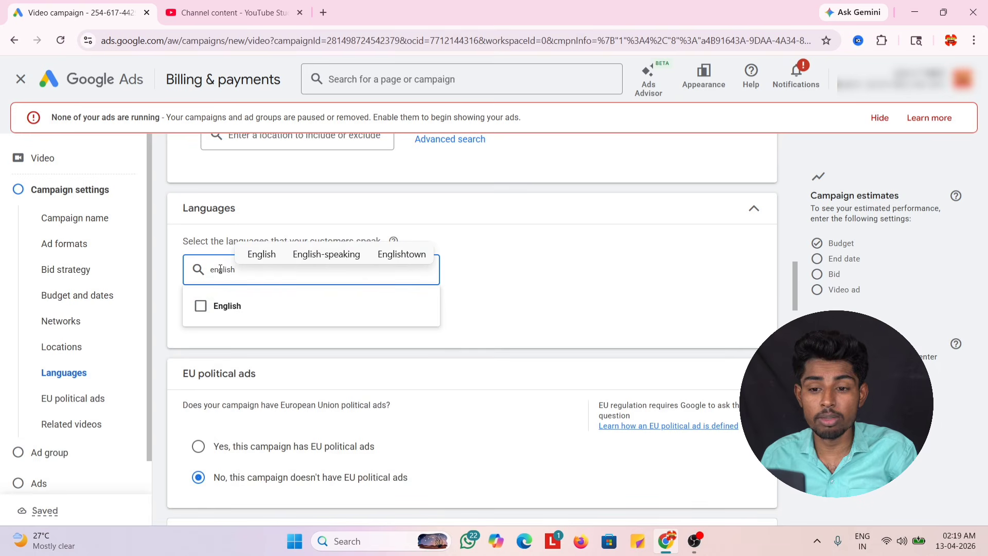
{"action": "left_click", "coordinate": [222, 310]}
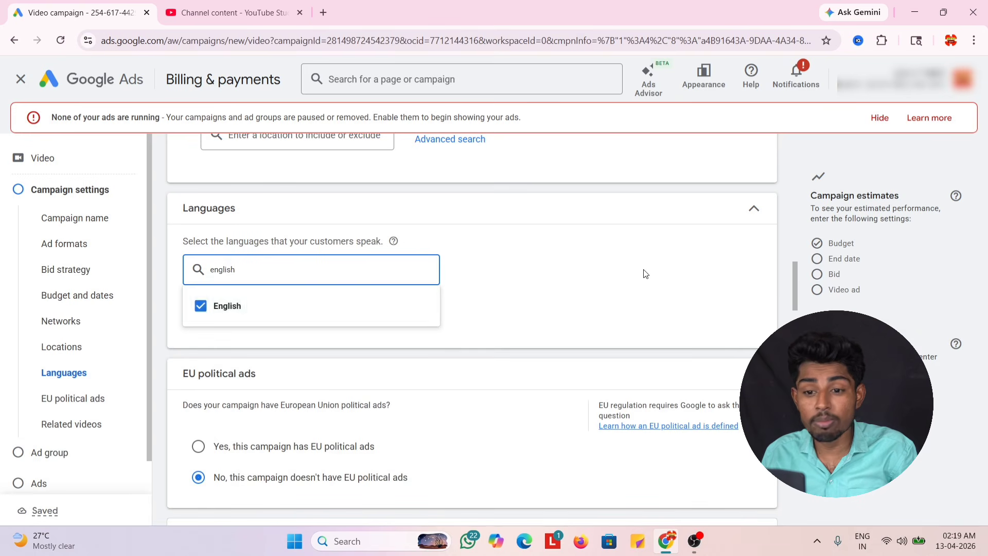
{"action": "left_click", "coordinate": [556, 279]}
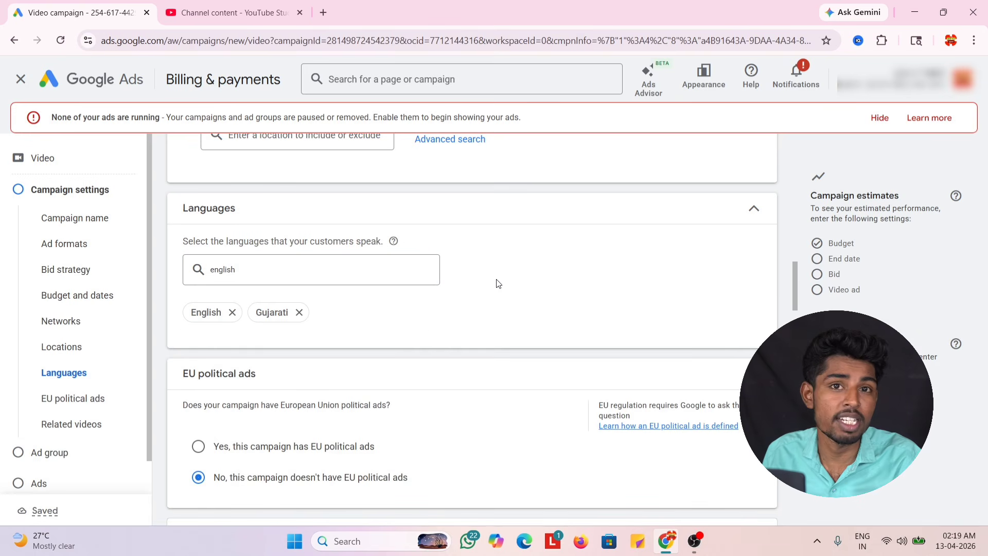
Declare in the EU political ads setting that this campaign doesn't have EU political ads
{"action": "scroll", "coordinate": [444, 279], "scroll_direction": "down", "scroll_amount": 5}
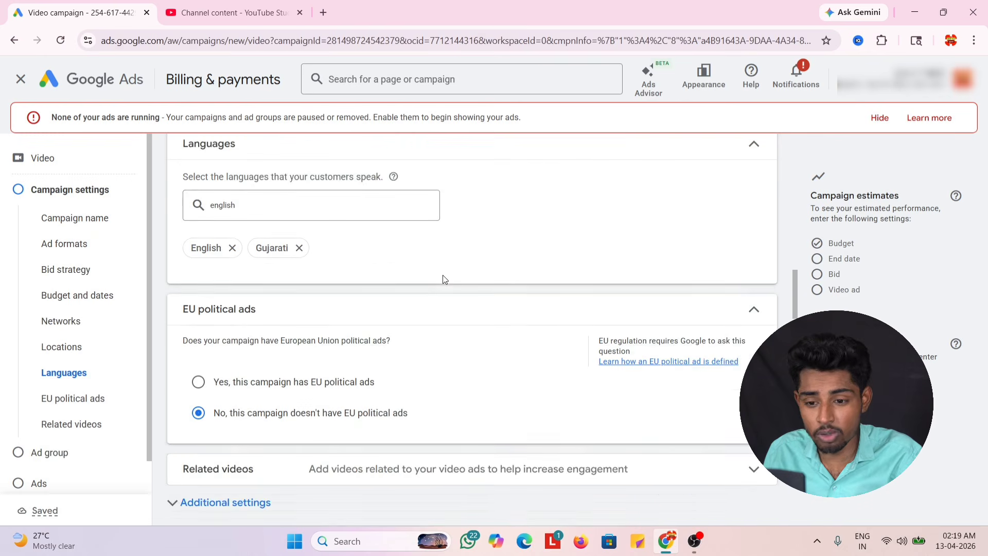
{"action": "scroll", "coordinate": [333, 227], "scroll_direction": "up", "scroll_amount": 1}
{"action": "scroll", "coordinate": [334, 227], "scroll_direction": "up", "scroll_amount": 1}
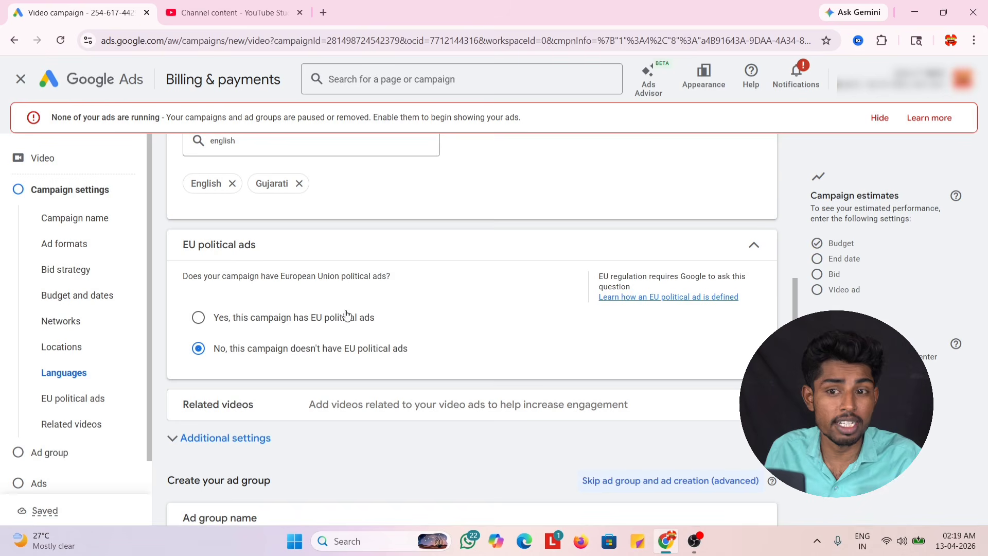
{"action": "left_click", "coordinate": [221, 347]}
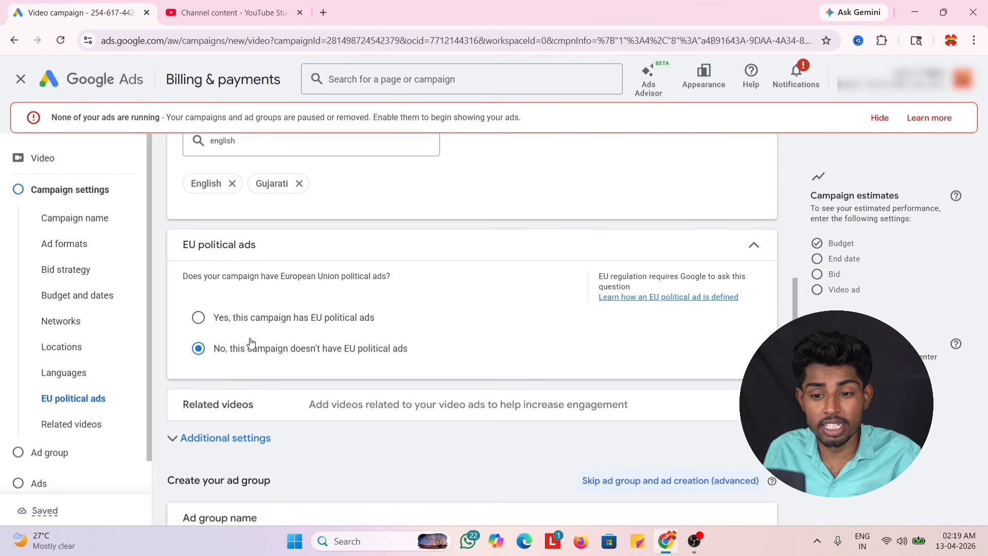
Expand the related videos setting and open its dialog for adding videos
{"action": "scroll", "coordinate": [248, 345], "scroll_direction": "down", "scroll_amount": 1}
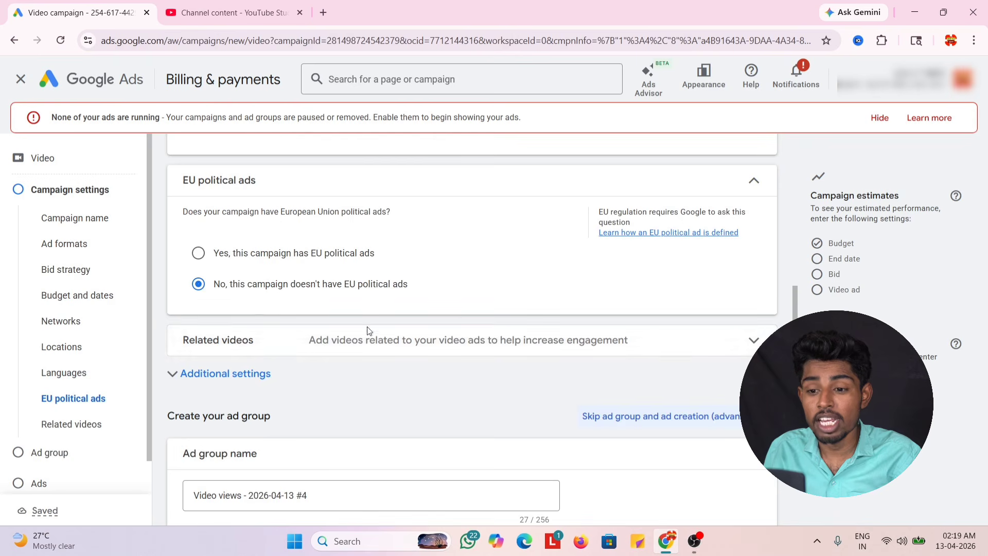
{"action": "left_click", "coordinate": [323, 334]}
{"action": "scroll", "coordinate": [276, 283], "scroll_direction": "down", "scroll_amount": 3}
{"action": "scroll", "coordinate": [249, 250], "scroll_direction": "up", "scroll_amount": 1}
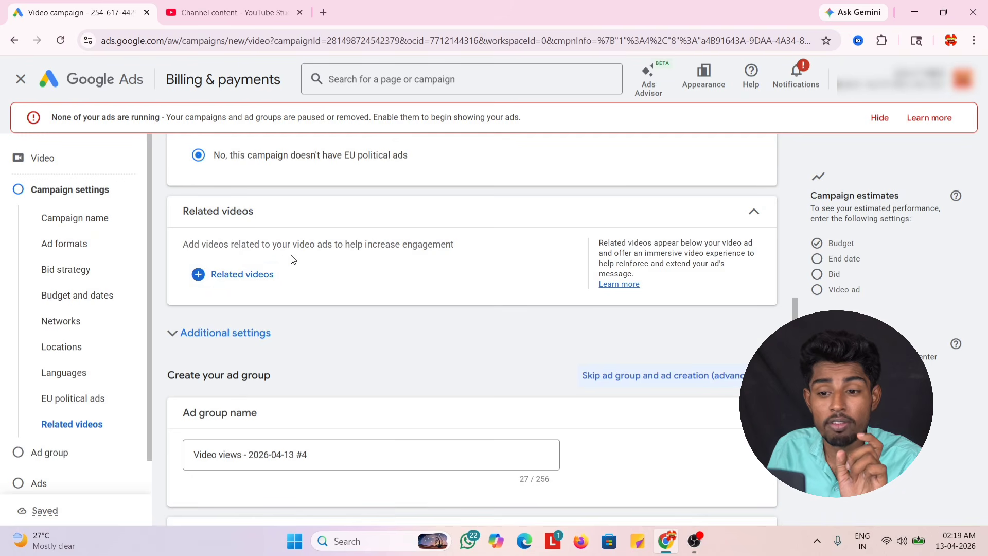
{"action": "left_click", "coordinate": [217, 275]}
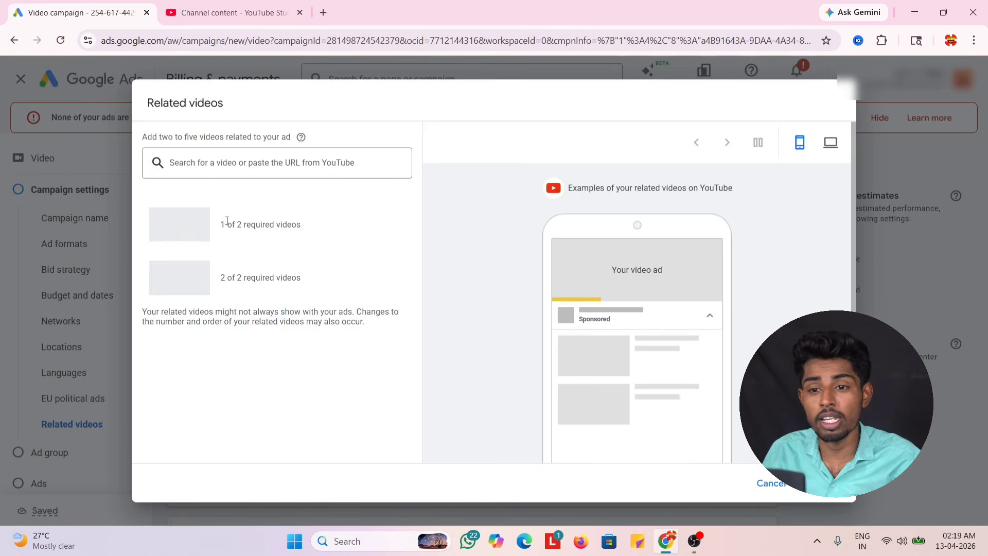
Copy the shareable link of the 15 Feb 2026 video in YouTube Studio and paste it into the Google Ads related videos search
{"action": "left_click", "coordinate": [223, 11]}
{"action": "scroll", "coordinate": [426, 286], "scroll_direction": "down", "scroll_amount": 1}
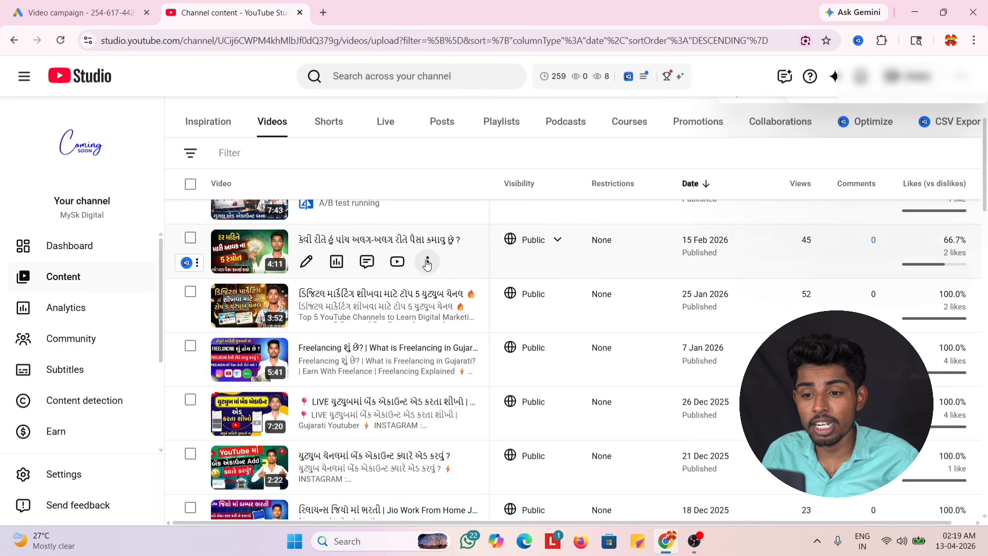
{"action": "left_click", "coordinate": [427, 261]}
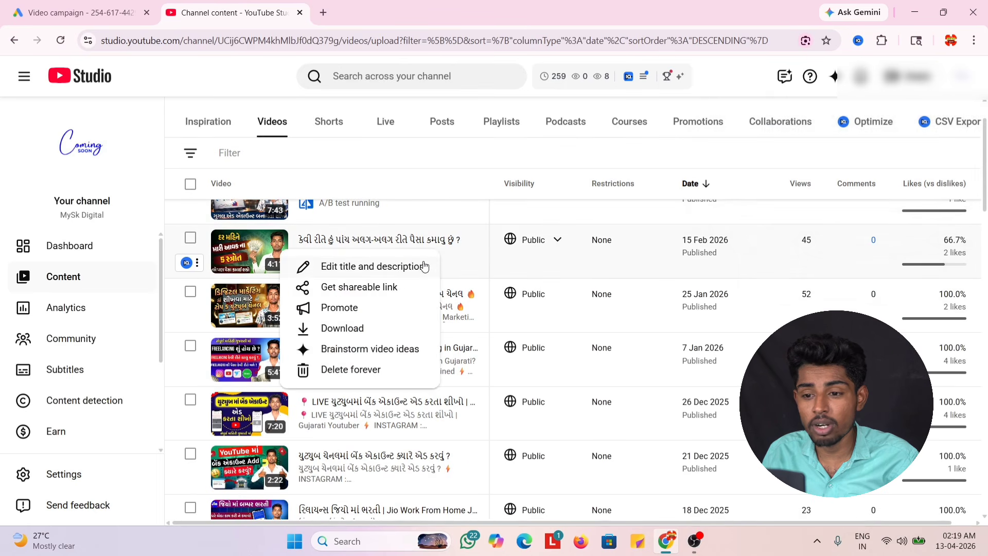
{"action": "left_click", "coordinate": [325, 288]}
{"action": "left_click", "coordinate": [80, 4]}
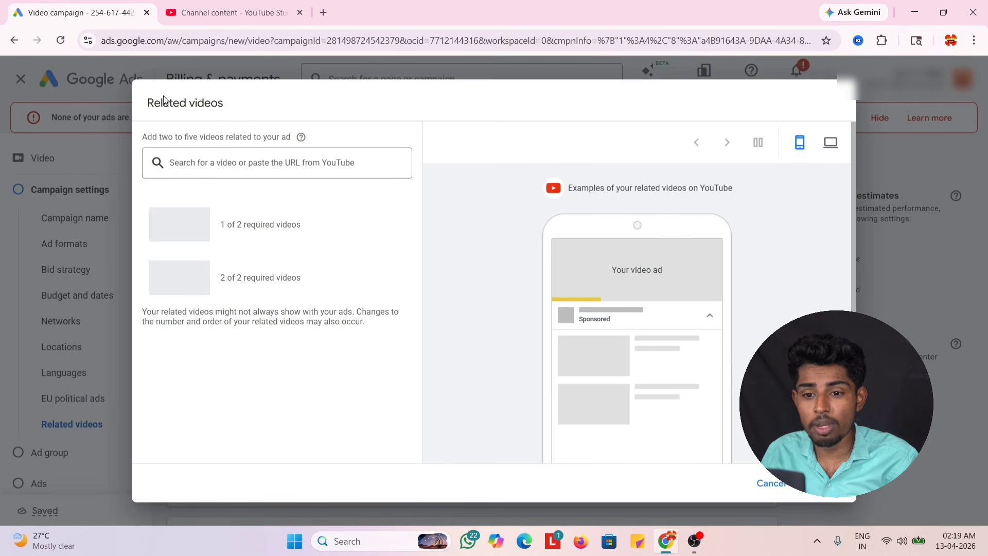
{"action": "left_click", "coordinate": [260, 164]}
{"action": "key", "text": "ctrl+v"}
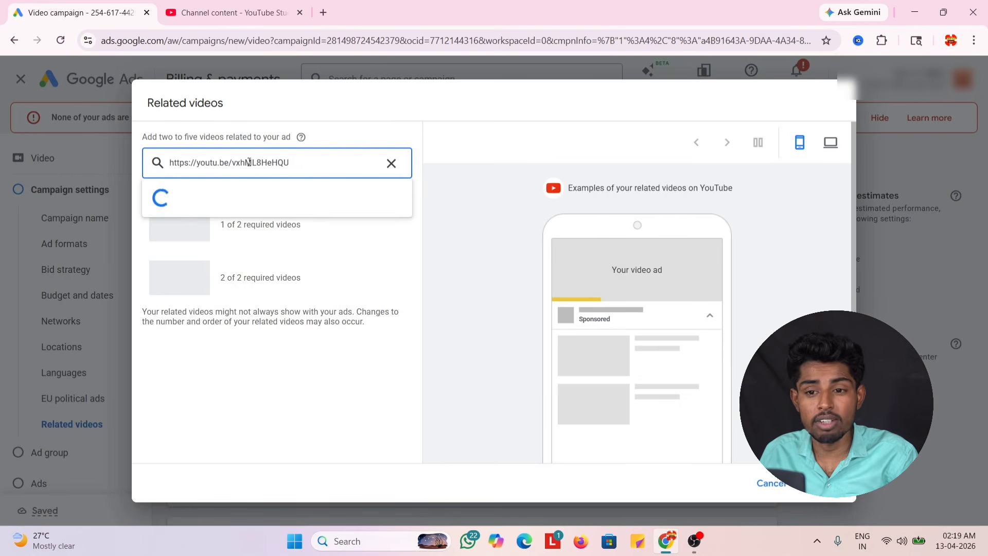
Copy the 30 Nov 2025 video's shareable link from YouTube Studio, add it as the second related video in Google Ads and save the selection
{"action": "left_click", "coordinate": [232, 12]}
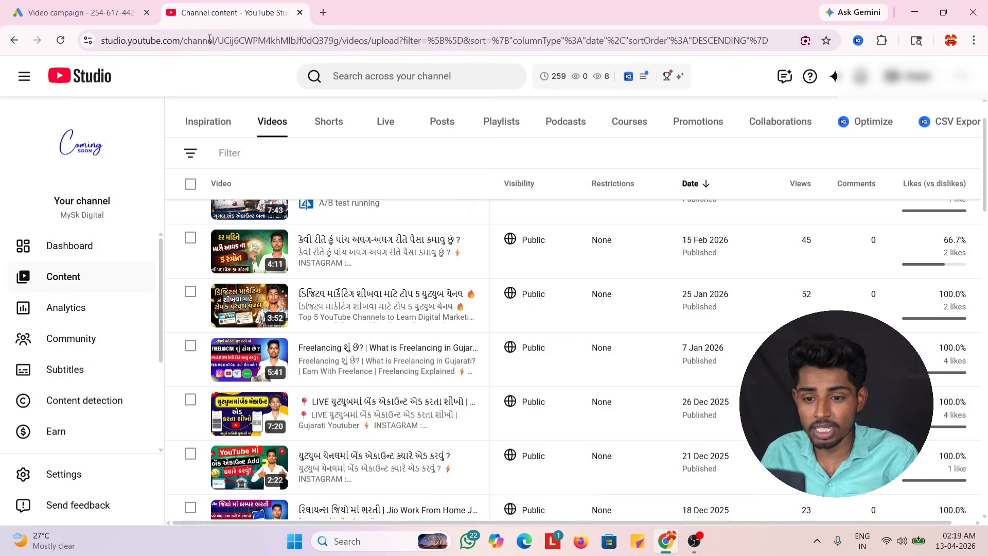
{"action": "scroll", "coordinate": [308, 237], "scroll_direction": "down", "scroll_amount": 5}
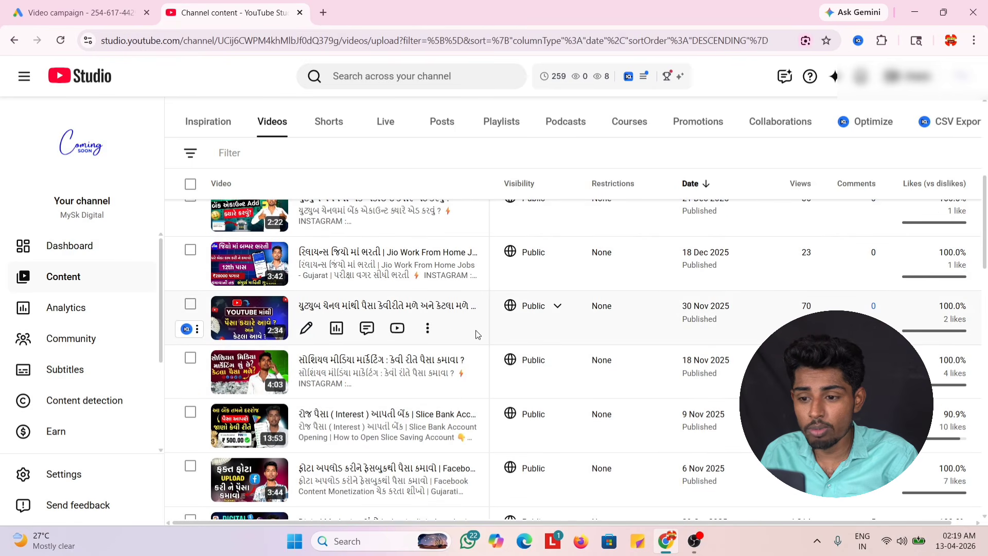
{"action": "left_click", "coordinate": [427, 329]}
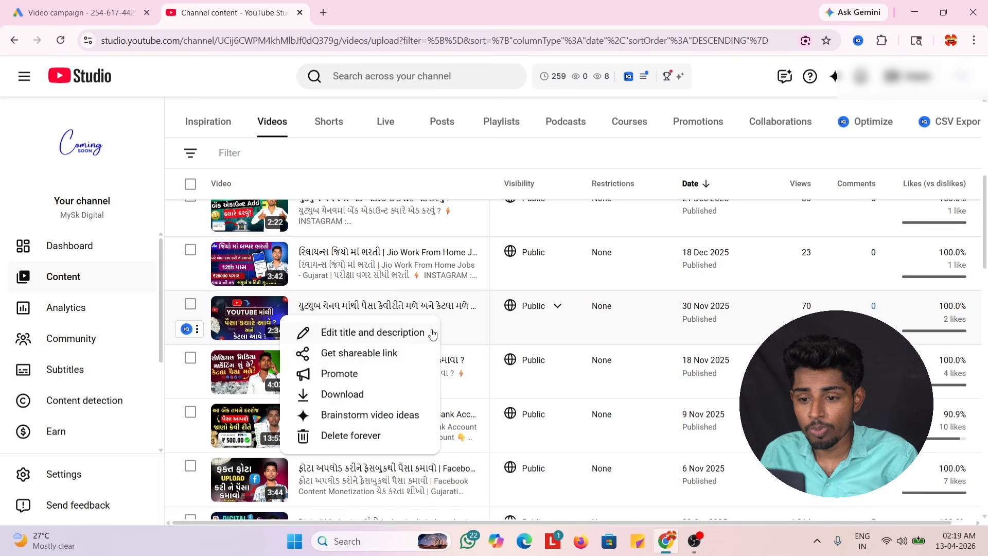
{"action": "left_click", "coordinate": [395, 354]}
{"action": "left_click", "coordinate": [49, 6]}
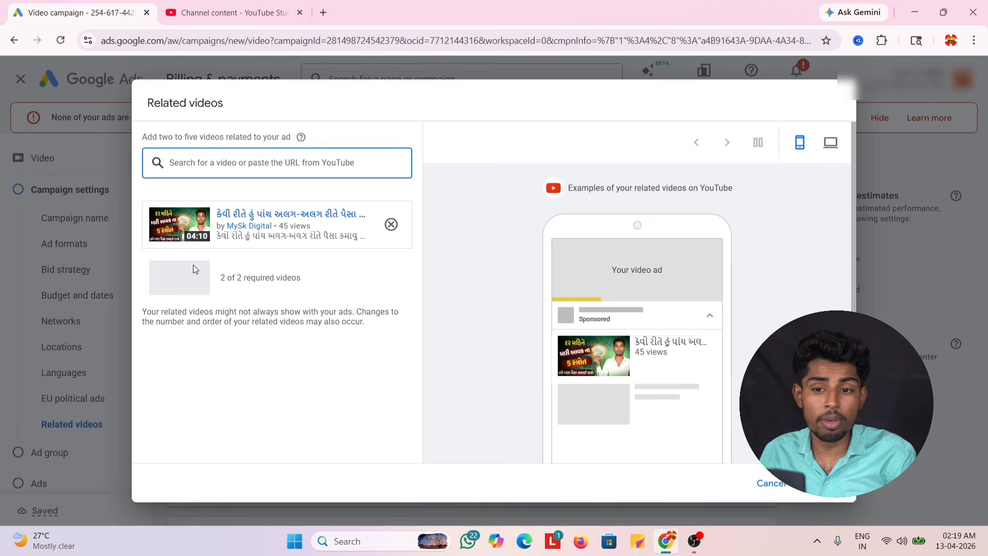
{"action": "key", "text": "ctrl+v"}
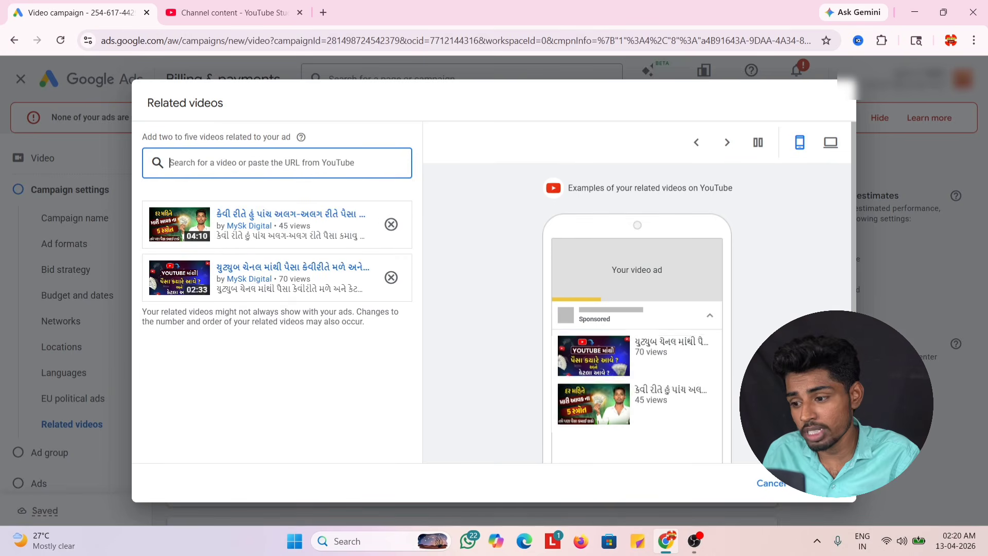
{"action": "left_click", "coordinate": [823, 484]}
In the additional settings, set specific device targeting and deselect Computers, Tablets and TV screens so only Mobile Phones stays targeted
{"action": "scroll", "coordinate": [399, 247], "scroll_direction": "down", "scroll_amount": 2}
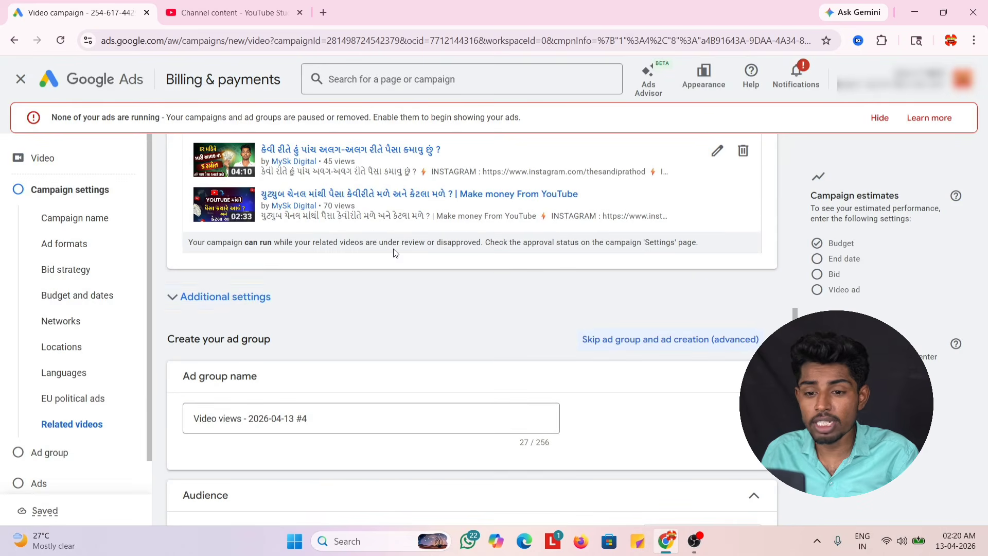
{"action": "left_click", "coordinate": [197, 300]}
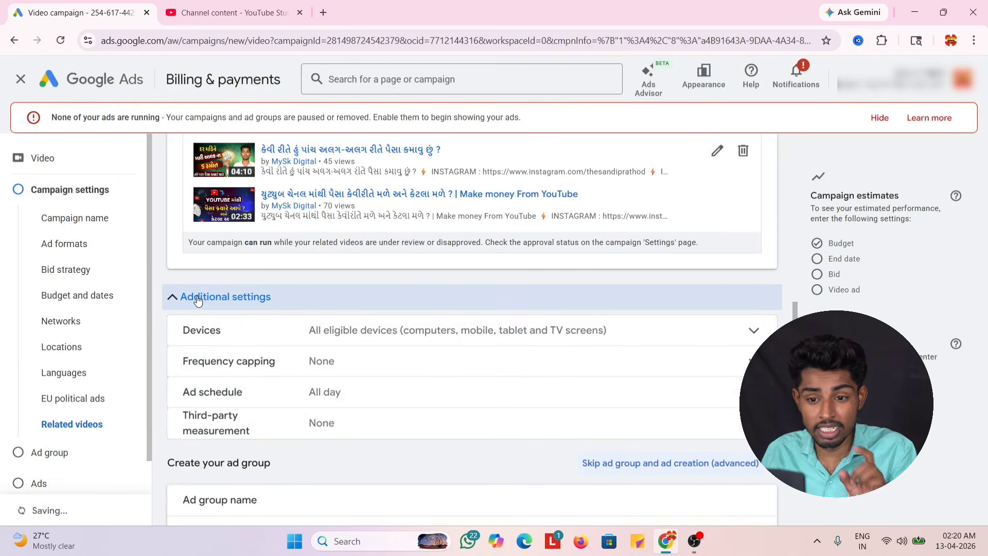
{"action": "scroll", "coordinate": [242, 298], "scroll_direction": "down", "scroll_amount": 1}
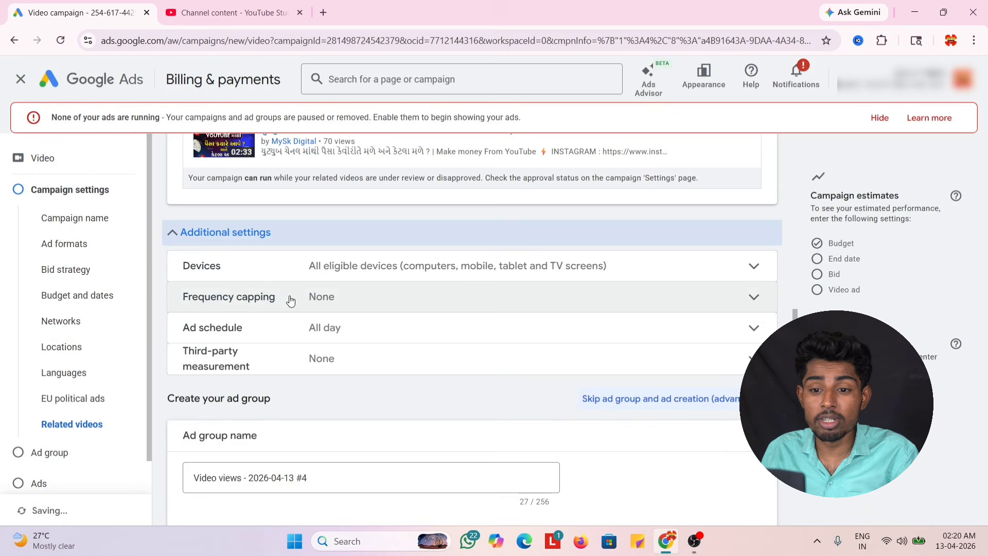
{"action": "left_click", "coordinate": [300, 263]}
{"action": "left_click", "coordinate": [191, 336]}
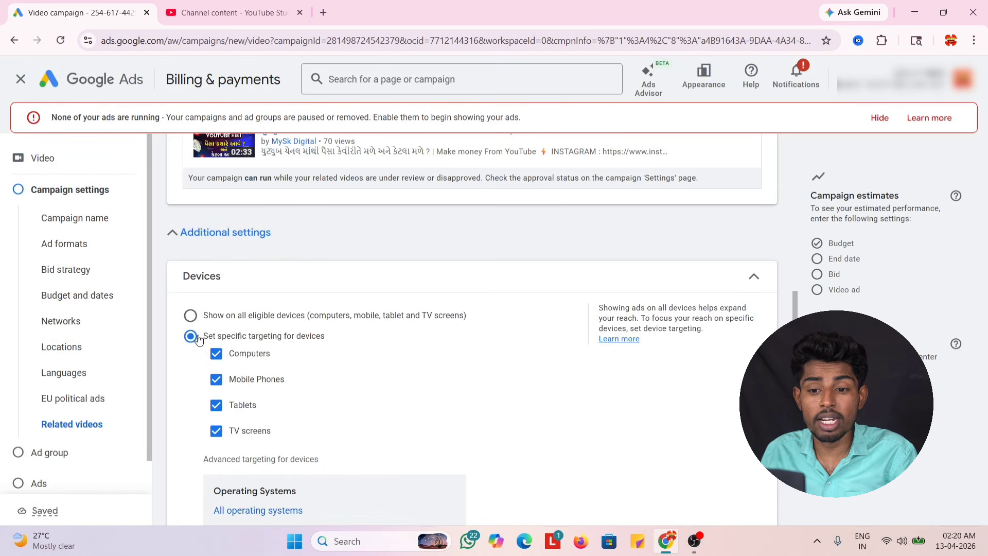
{"action": "scroll", "coordinate": [216, 335], "scroll_direction": "down", "scroll_amount": 1}
{"action": "left_click", "coordinate": [216, 289]}
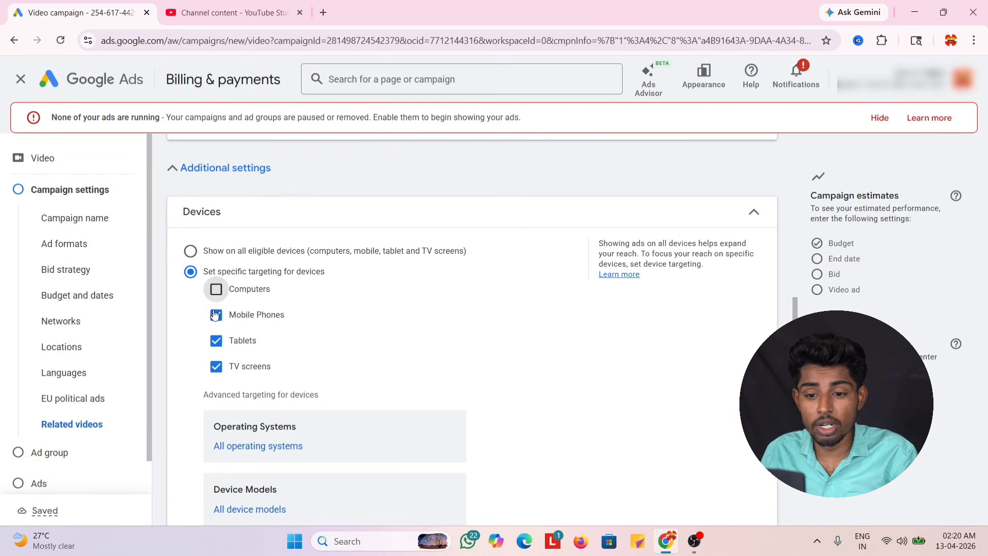
{"action": "left_click", "coordinate": [216, 340]}
{"action": "left_click", "coordinate": [226, 375]}
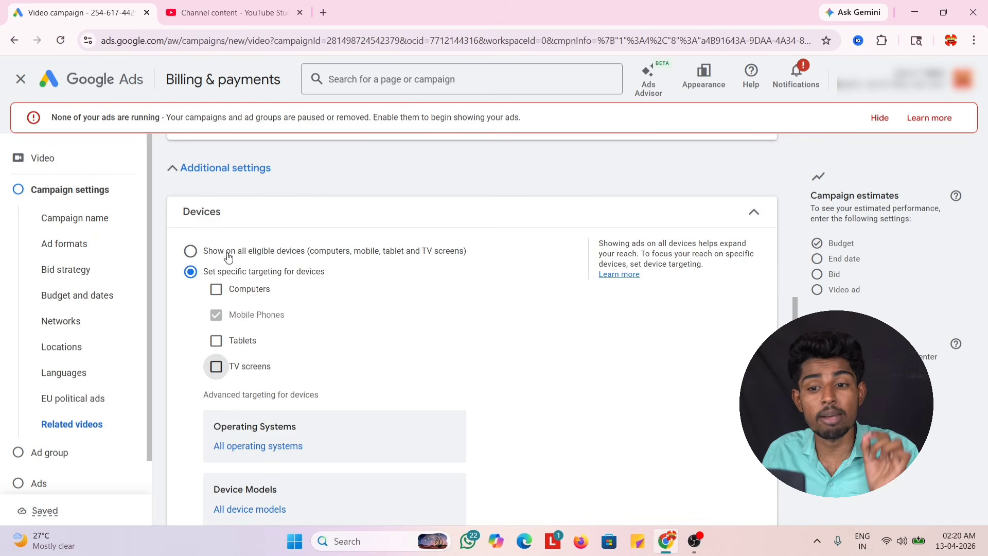
{"action": "left_click", "coordinate": [220, 212]}
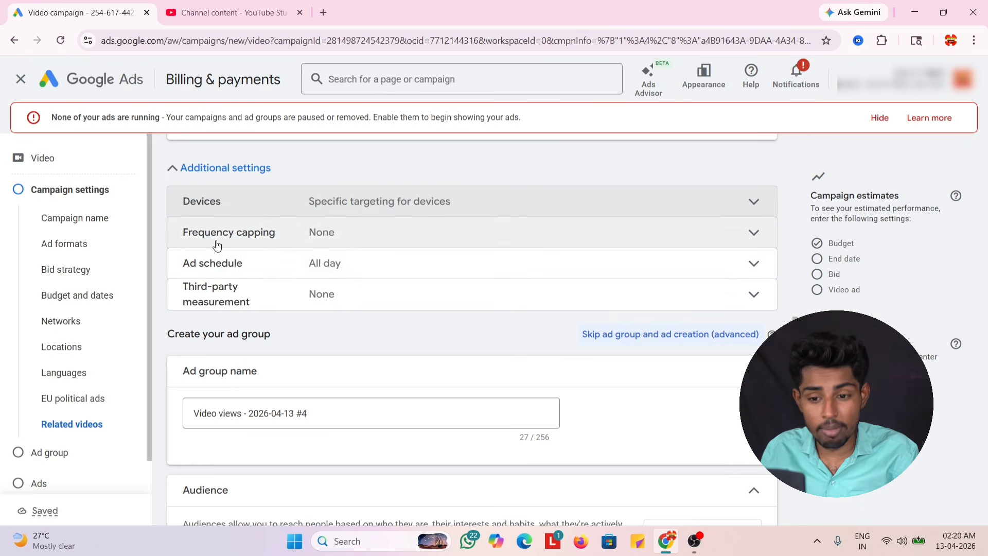
Add the word demo at the beginning of the ad group name
{"action": "scroll", "coordinate": [216, 245], "scroll_direction": "down", "scroll_amount": 2}
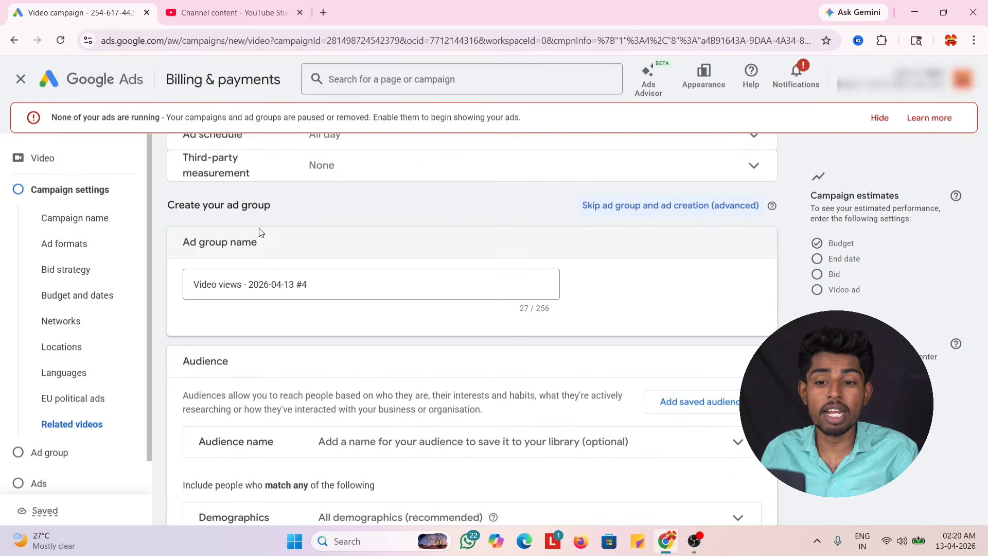
{"action": "left_click_drag", "start_coordinate": [195, 249], "coordinate": [269, 258]}
{"action": "left_click", "coordinate": [195, 298]}
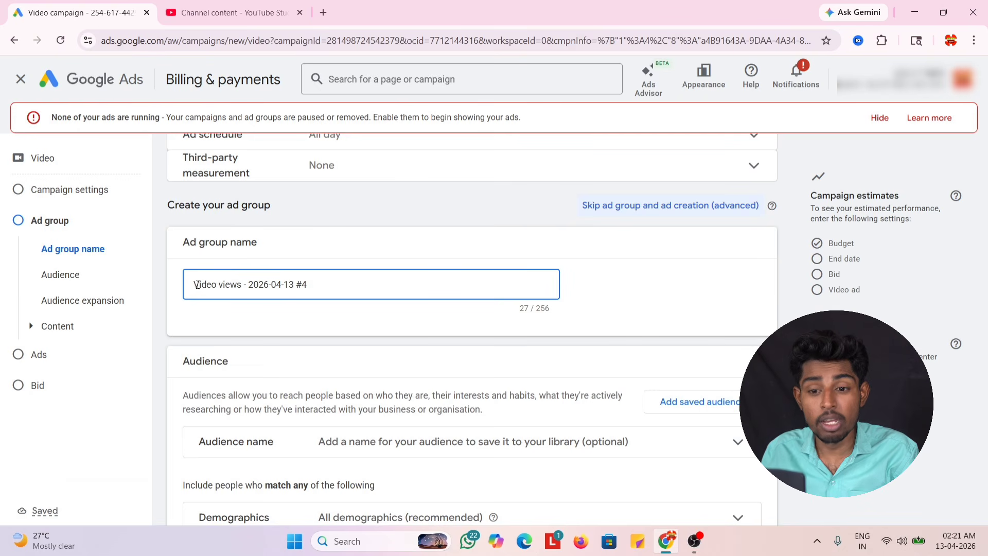
{"action": "left_click", "coordinate": [197, 284]}
{"action": "type", "text": "demo"}
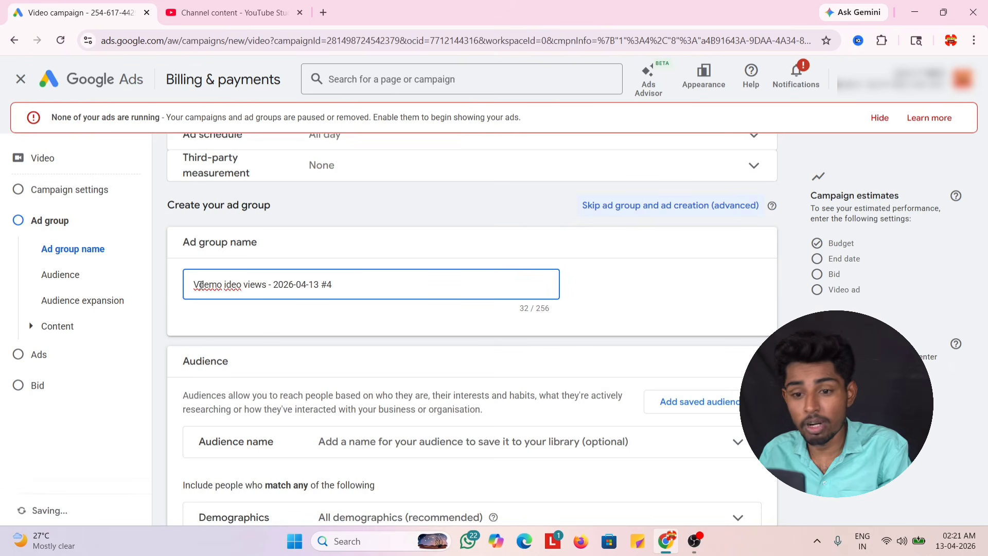
{"action": "left_click", "coordinate": [200, 284]}
{"action": "key", "text": "BackSpace"}
In the ad group's audience demographics, set the age range to 18 to 44
{"action": "scroll", "coordinate": [316, 303], "scroll_direction": "down", "scroll_amount": 2}
{"action": "scroll", "coordinate": [316, 302], "scroll_direction": "down", "scroll_amount": 1}
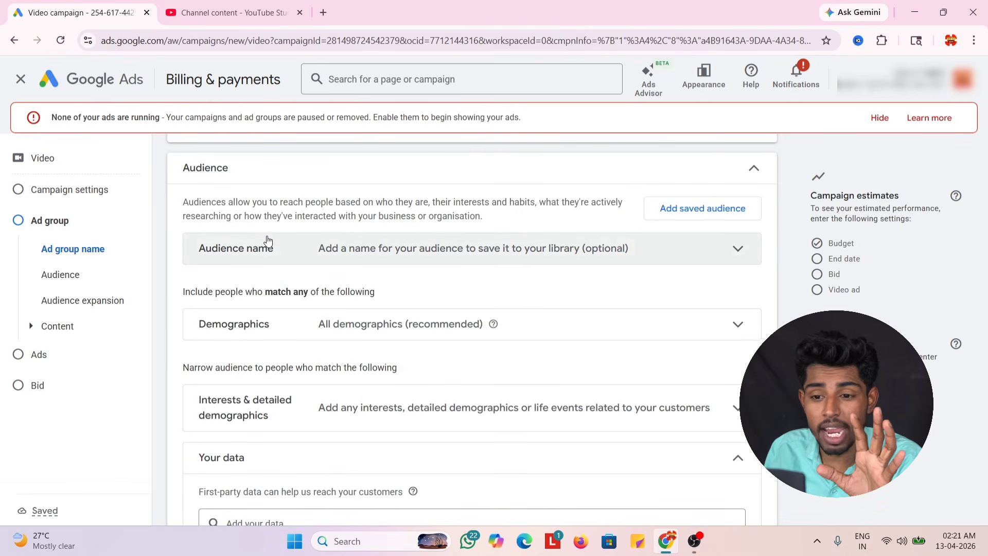
{"action": "scroll", "coordinate": [268, 241], "scroll_direction": "down", "scroll_amount": 1}
{"action": "left_click", "coordinate": [254, 194]}
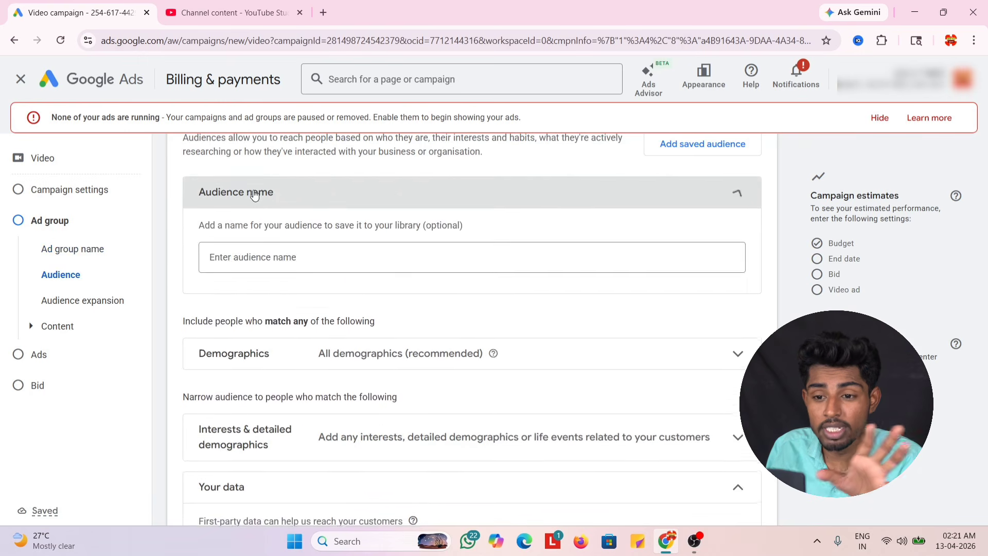
{"action": "left_click", "coordinate": [254, 194]}
{"action": "left_click", "coordinate": [253, 260]}
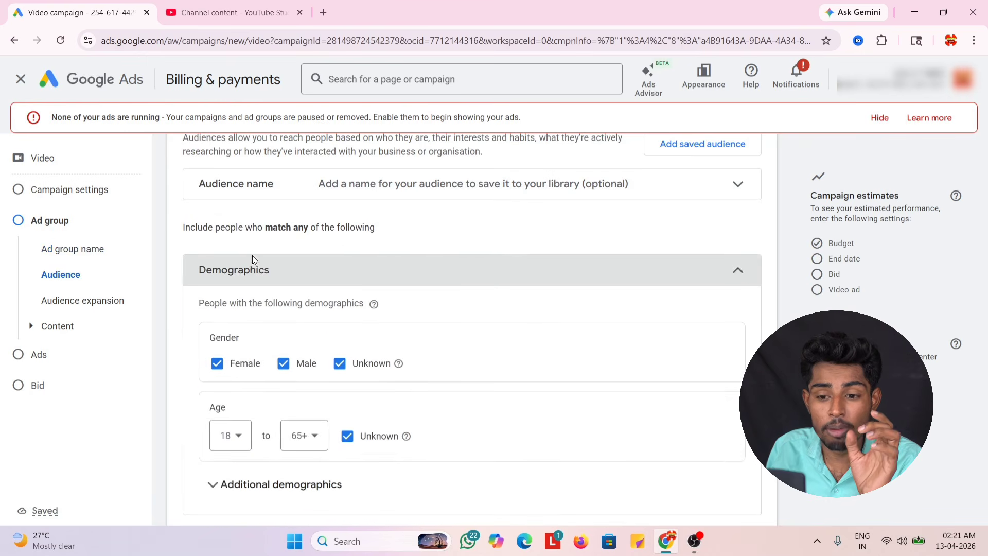
{"action": "scroll", "coordinate": [253, 260], "scroll_direction": "down", "scroll_amount": 2}
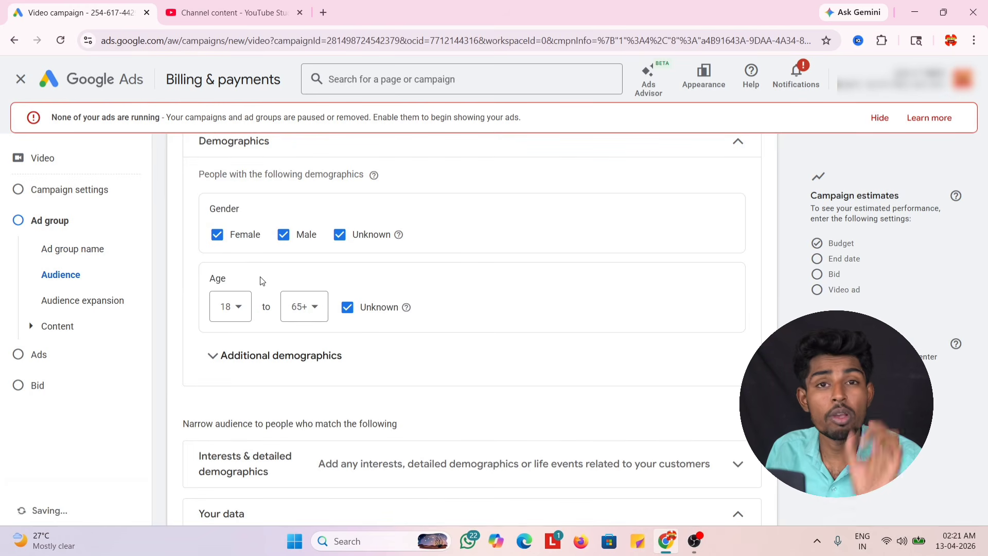
{"action": "left_click", "coordinate": [224, 304]}
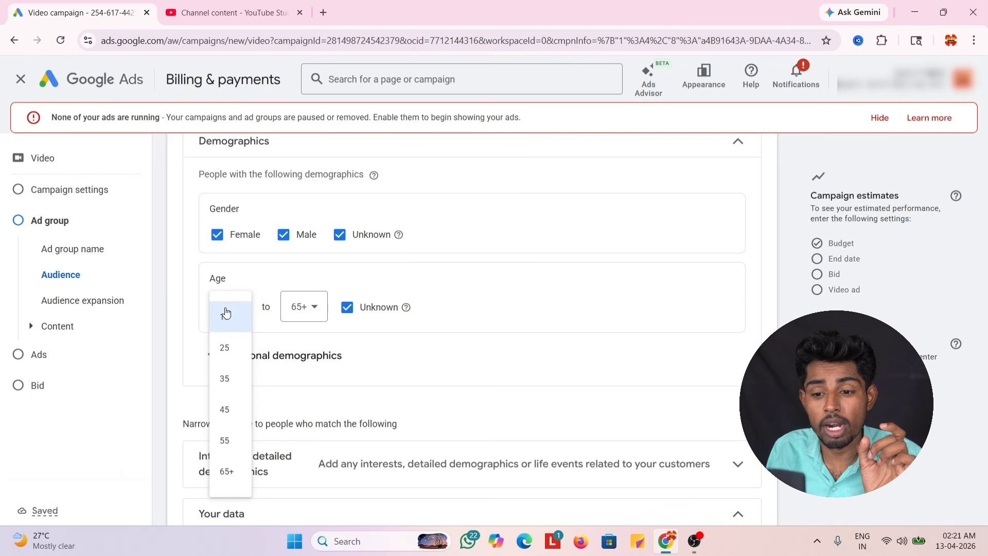
{"action": "left_click", "coordinate": [225, 312]}
{"action": "left_click", "coordinate": [301, 308]}
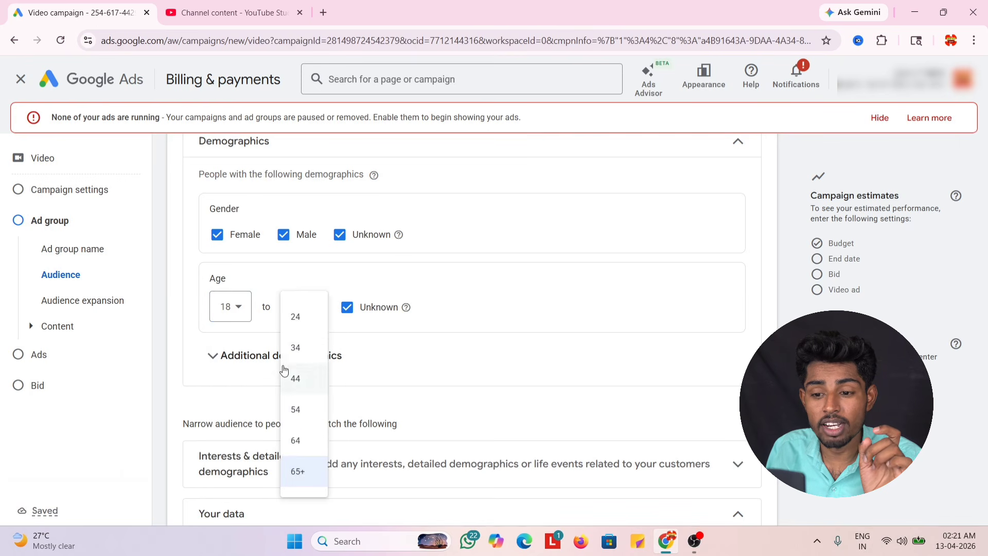
{"action": "left_click", "coordinate": [298, 470]}
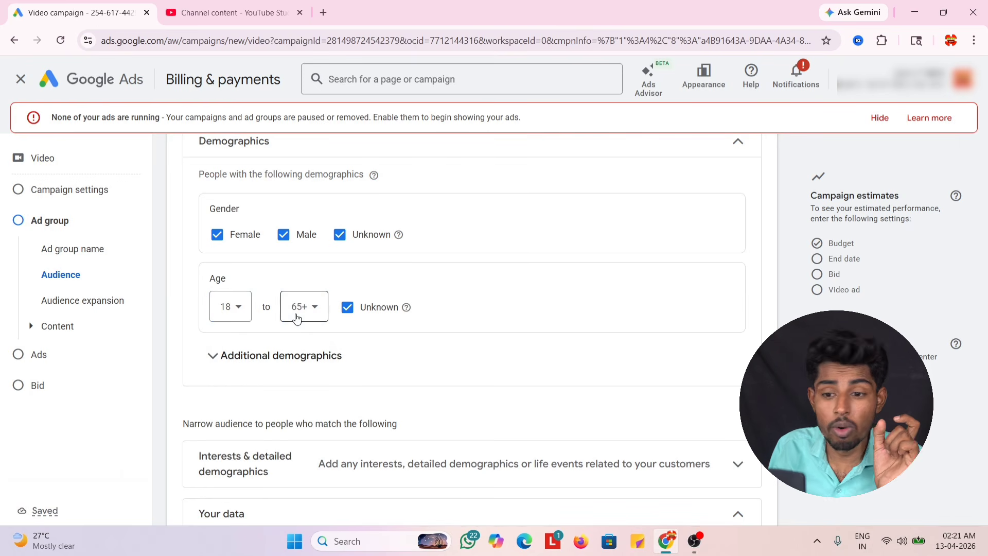
{"action": "left_click", "coordinate": [308, 307]}
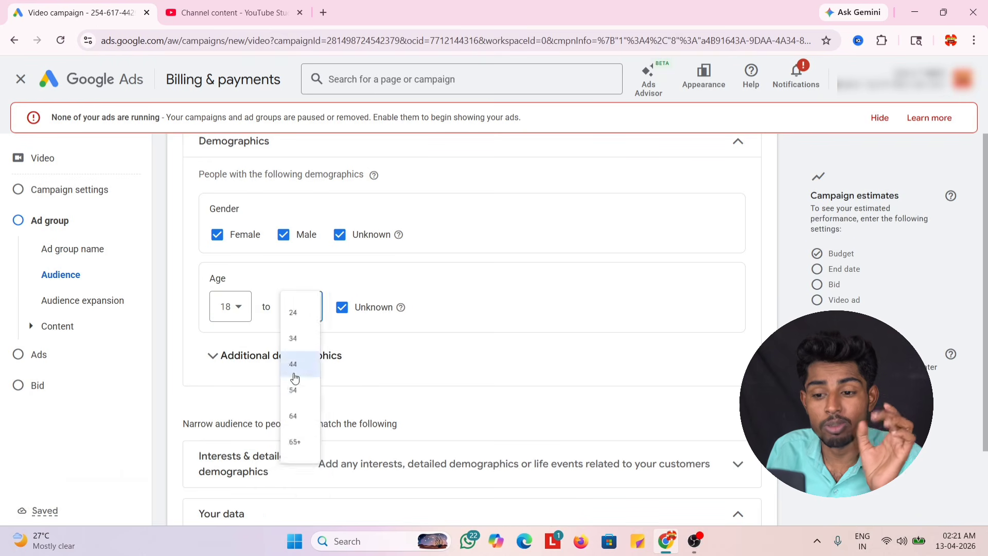
{"action": "left_click", "coordinate": [294, 366]}
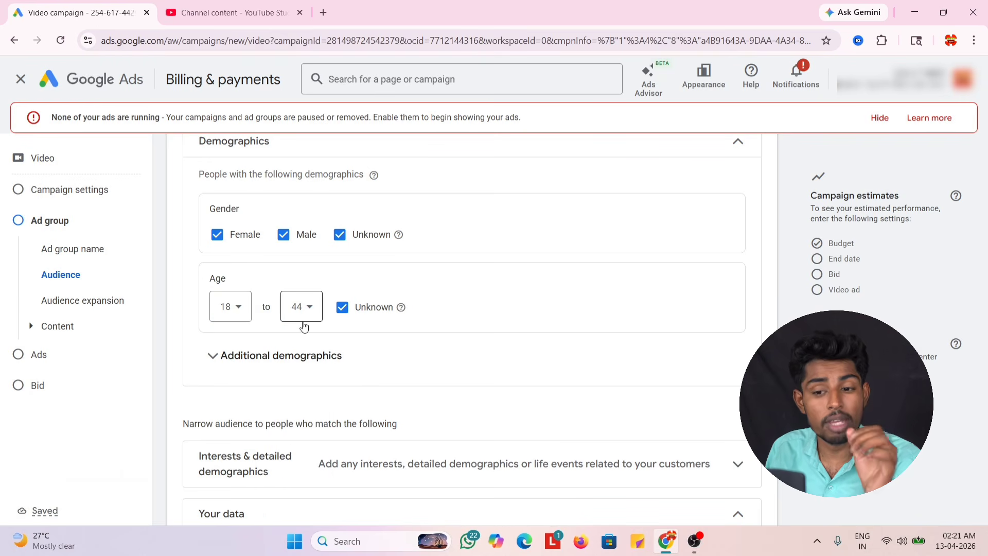
{"action": "scroll", "coordinate": [272, 335], "scroll_direction": "down", "scroll_amount": 1}
{"action": "scroll", "coordinate": [272, 336], "scroll_direction": "up", "scroll_amount": 1}
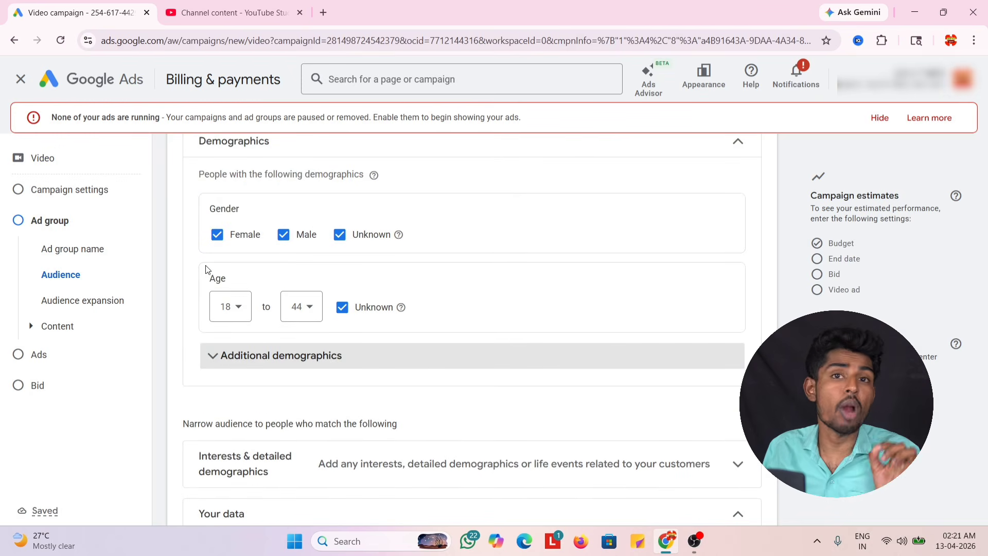
Look over the audience's Your data segment search and the Audience expansion section
{"action": "scroll", "coordinate": [209, 267], "scroll_direction": "down", "scroll_amount": 4}
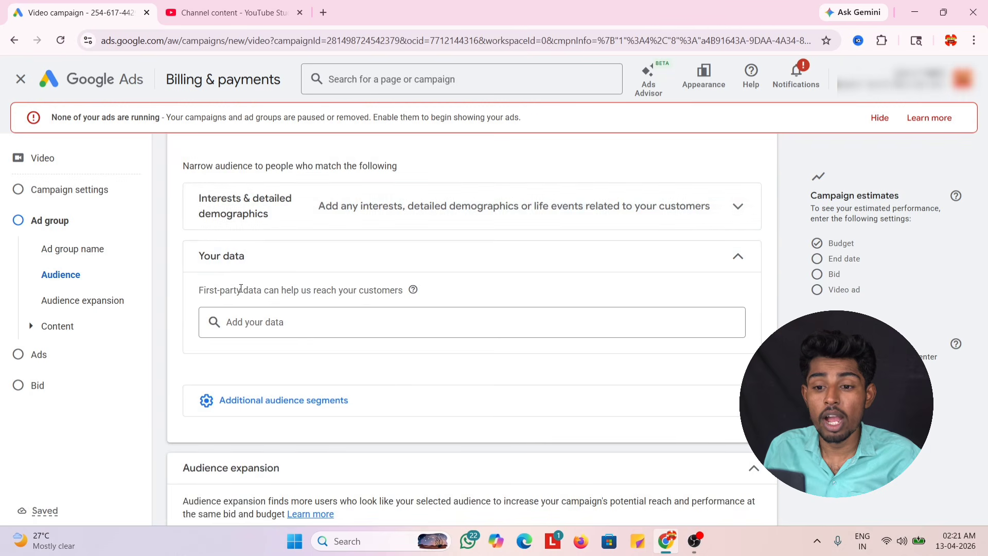
{"action": "scroll", "coordinate": [246, 322], "scroll_direction": "down", "scroll_amount": 1}
{"action": "left_click", "coordinate": [253, 272]}
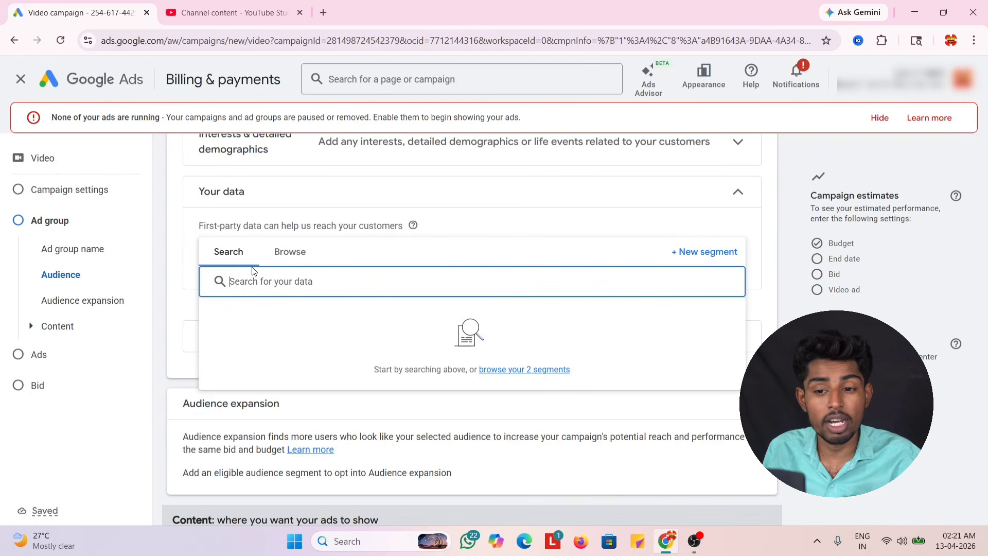
{"action": "left_click", "coordinate": [177, 278]}
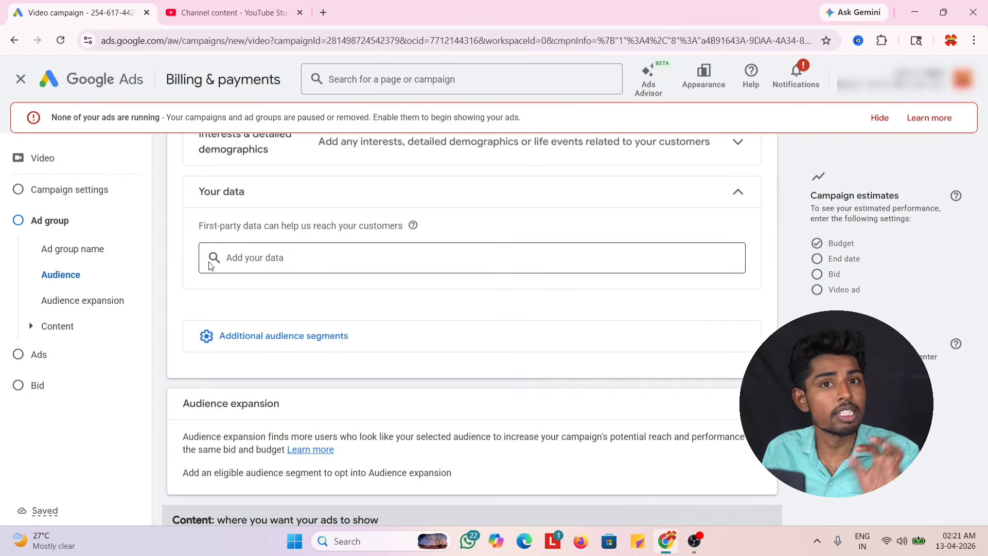
{"action": "scroll", "coordinate": [211, 265], "scroll_direction": "down", "scroll_amount": 2}
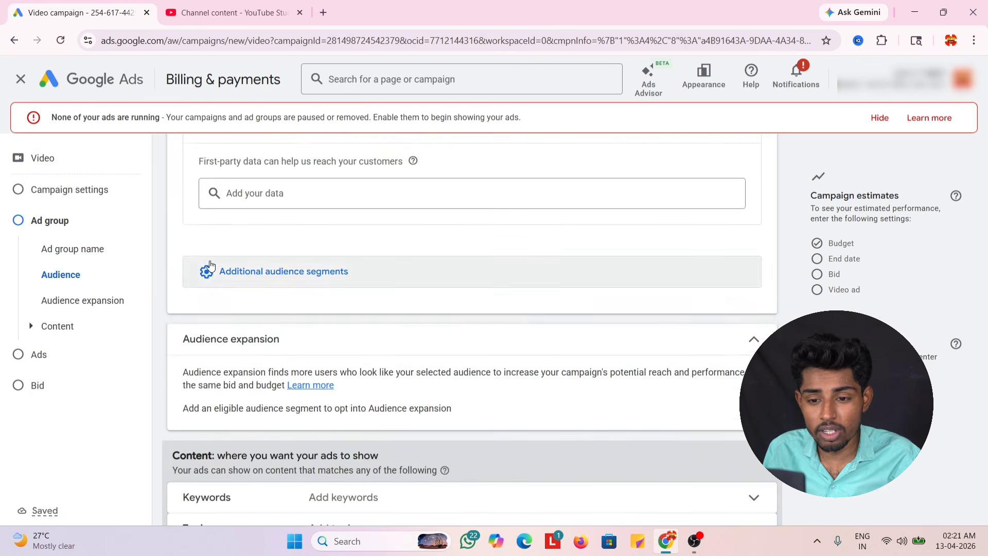
{"action": "left_click", "coordinate": [252, 283]}
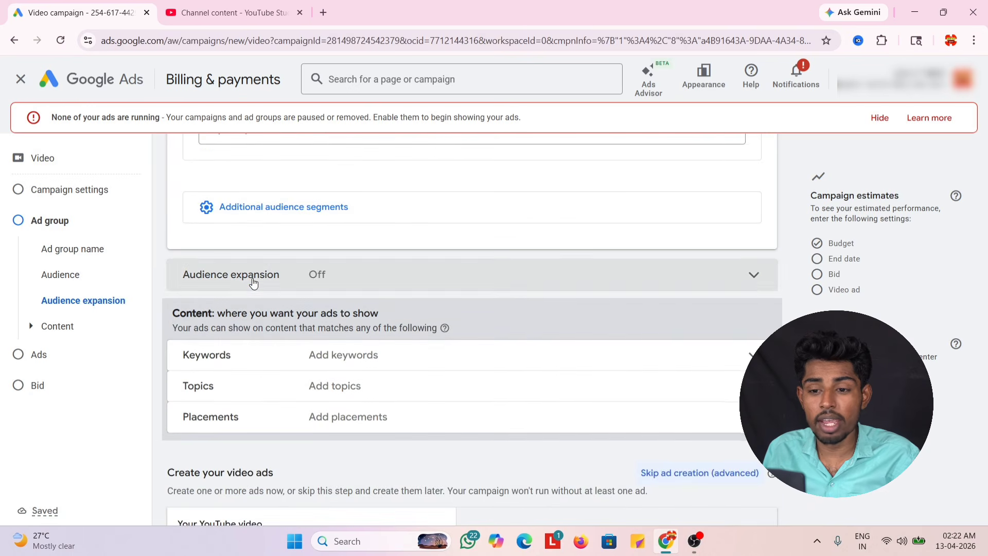
{"action": "left_click", "coordinate": [252, 282]}
{"action": "scroll", "coordinate": [253, 281], "scroll_direction": "down", "scroll_amount": 2}
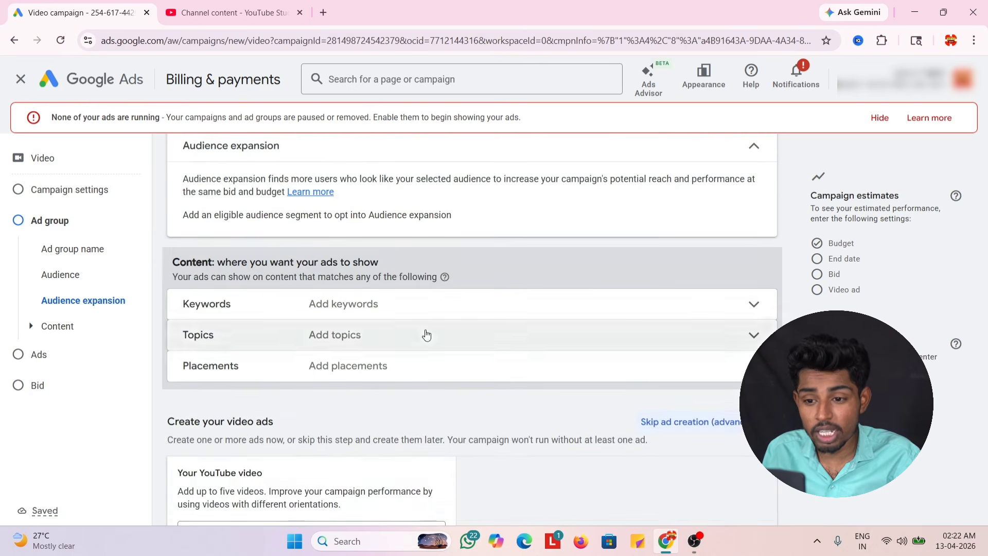
In the content keywords, get keyword ideas for the product or service "digital marketing" and add all the suggested keywords
{"action": "left_click", "coordinate": [287, 306]}
{"action": "scroll", "coordinate": [288, 307], "scroll_direction": "down", "scroll_amount": 2}
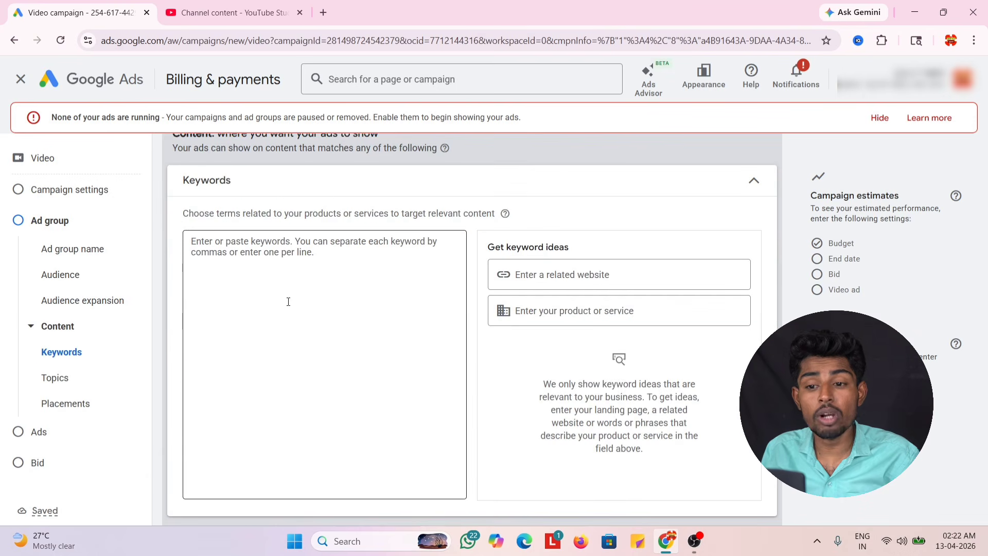
{"action": "left_click", "coordinate": [287, 301]}
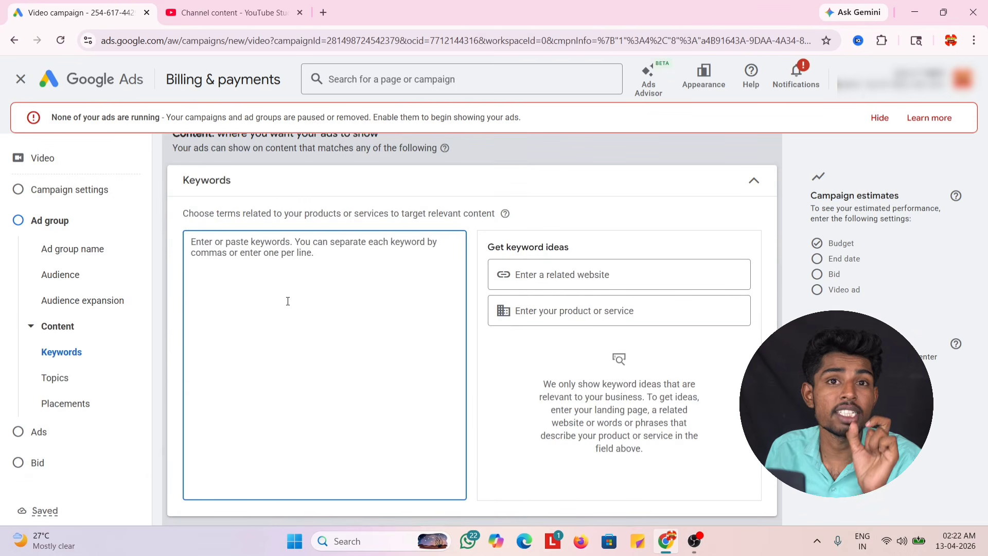
{"action": "left_click", "coordinate": [597, 315]}
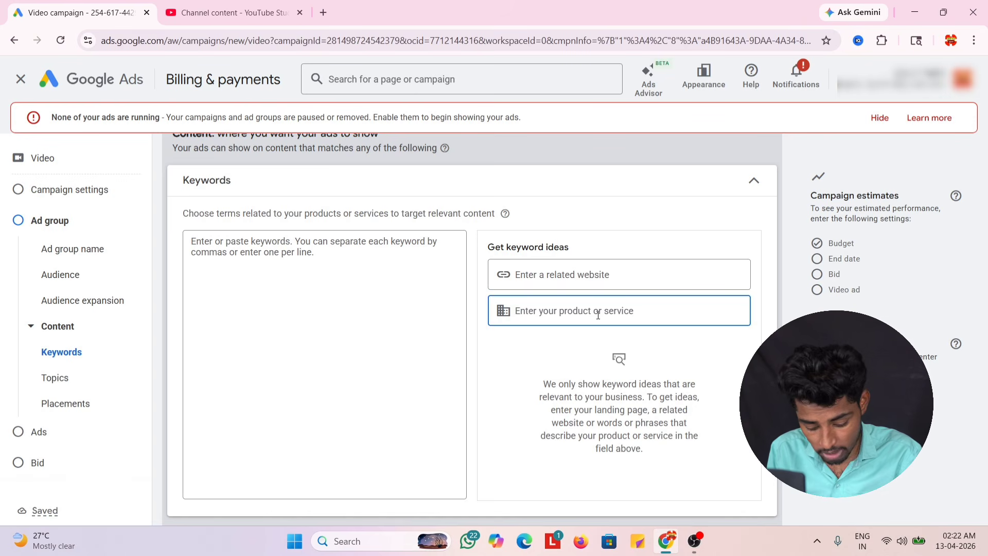
{"action": "type", "text": "digit"}
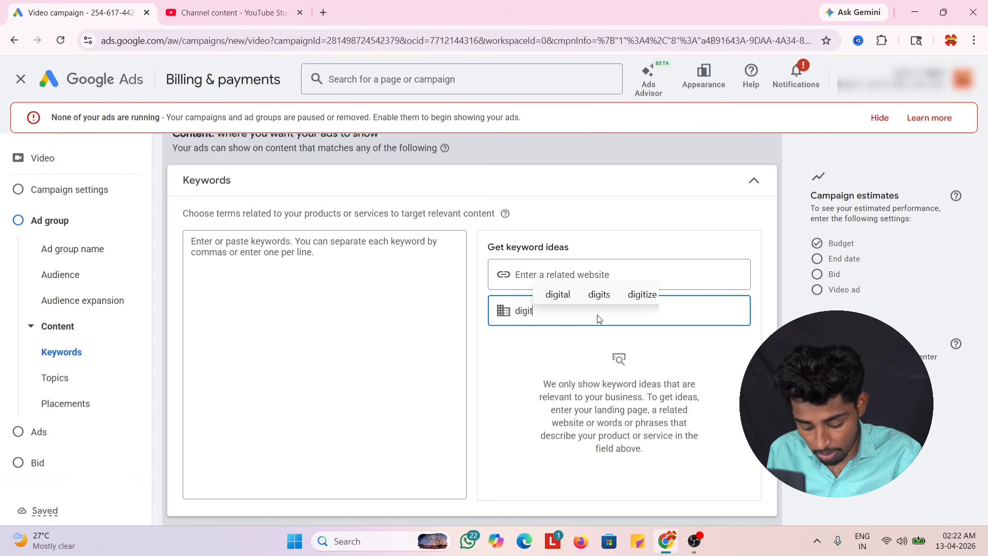
{"action": "type", "text": "al ma"}
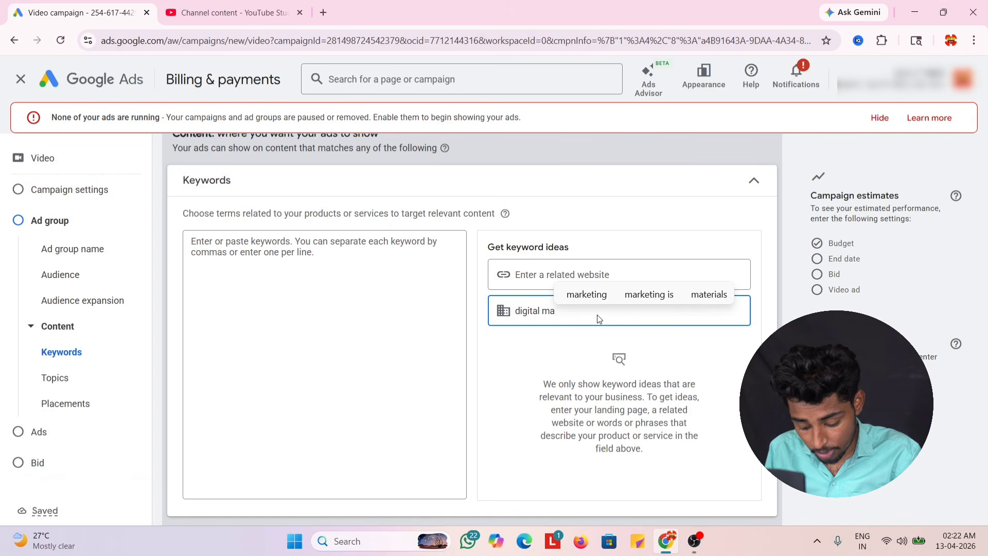
{"action": "type", "text": "rketing"}
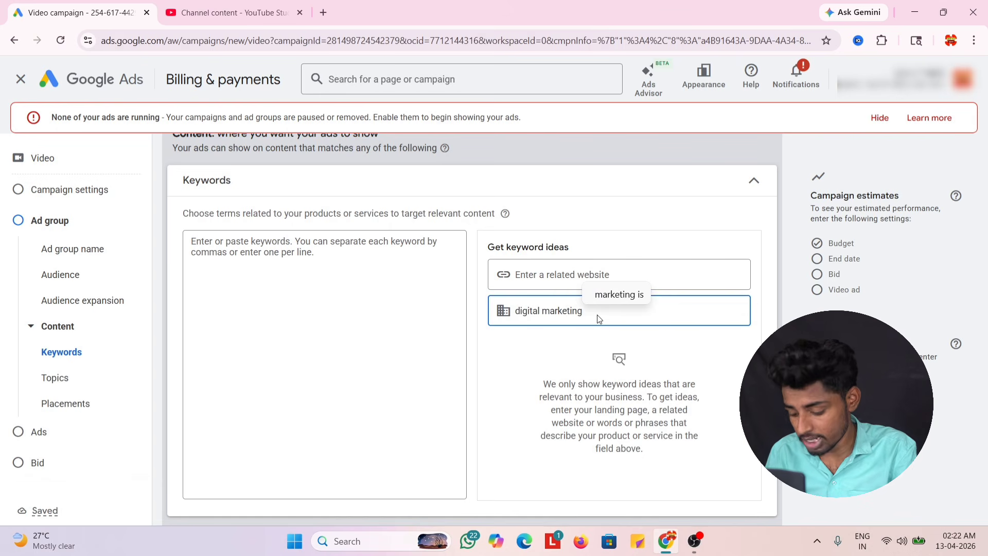
{"action": "key", "text": "Return"}
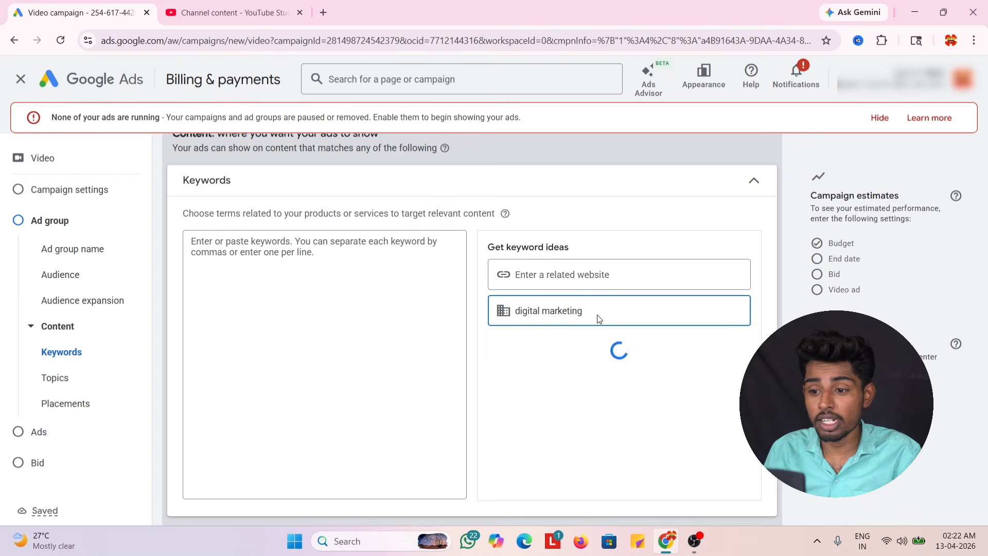
{"action": "scroll", "coordinate": [556, 369], "scroll_direction": "down", "scroll_amount": 2}
{"action": "scroll", "coordinate": [539, 389], "scroll_direction": "up", "scroll_amount": 4}
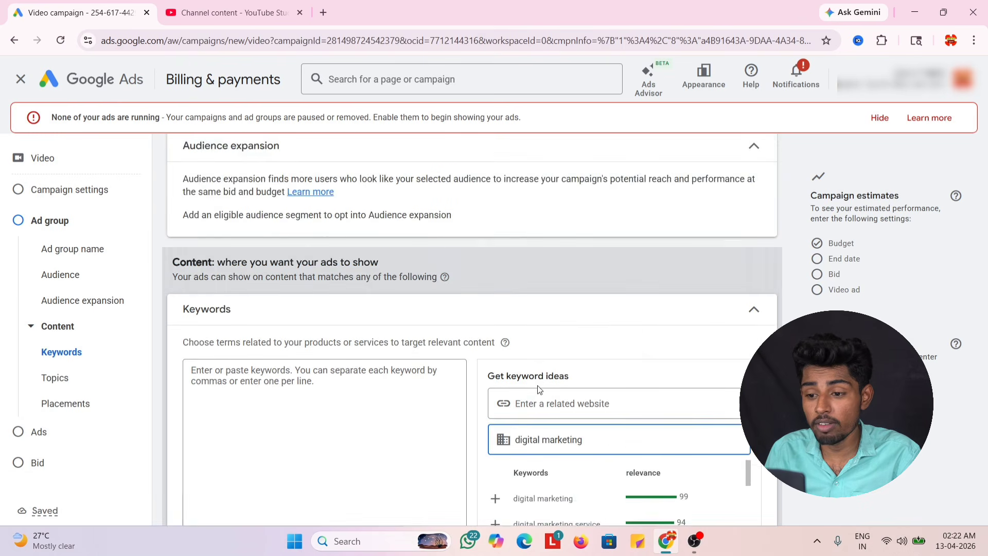
{"action": "scroll", "coordinate": [538, 391], "scroll_direction": "down", "scroll_amount": 2}
{"action": "scroll", "coordinate": [538, 391], "scroll_direction": "down", "scroll_amount": 1}
{"action": "left_click", "coordinate": [492, 483]}
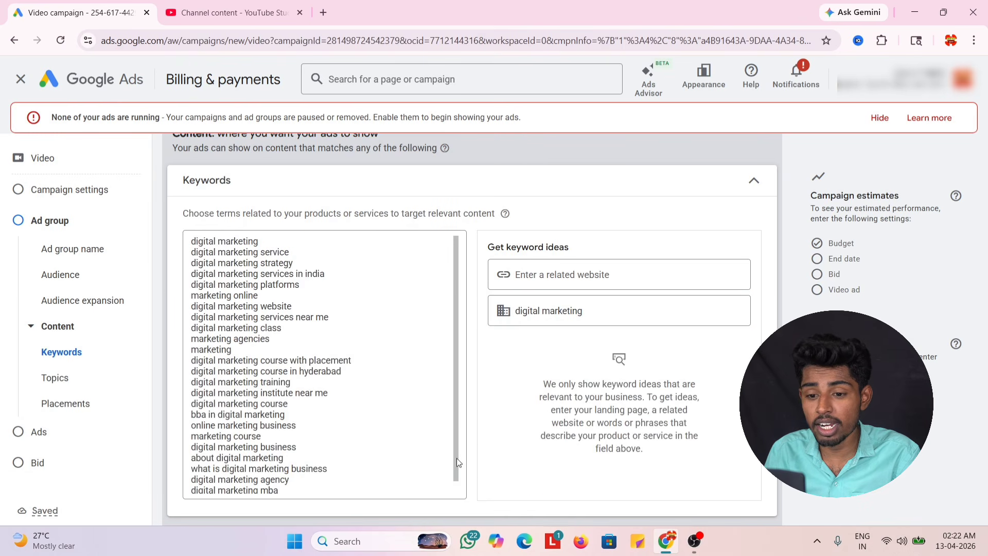
Delete the keywords "digital marketing services in india" and "digital marketing strategy" from the keyword list
{"action": "scroll", "coordinate": [227, 344], "scroll_direction": "down", "scroll_amount": 2}
{"action": "scroll", "coordinate": [227, 344], "scroll_direction": "up", "scroll_amount": 5}
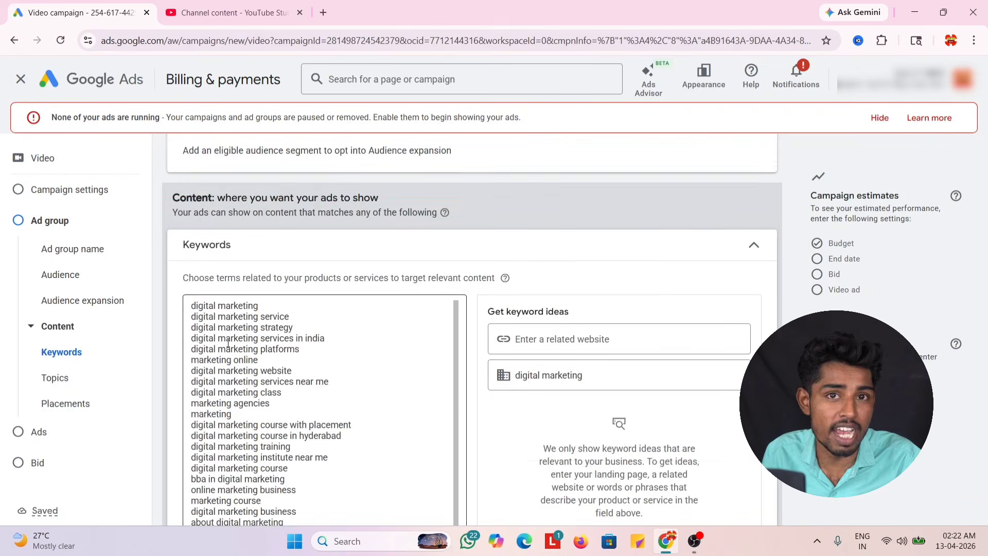
{"action": "scroll", "coordinate": [227, 381], "scroll_direction": "down", "scroll_amount": 1}
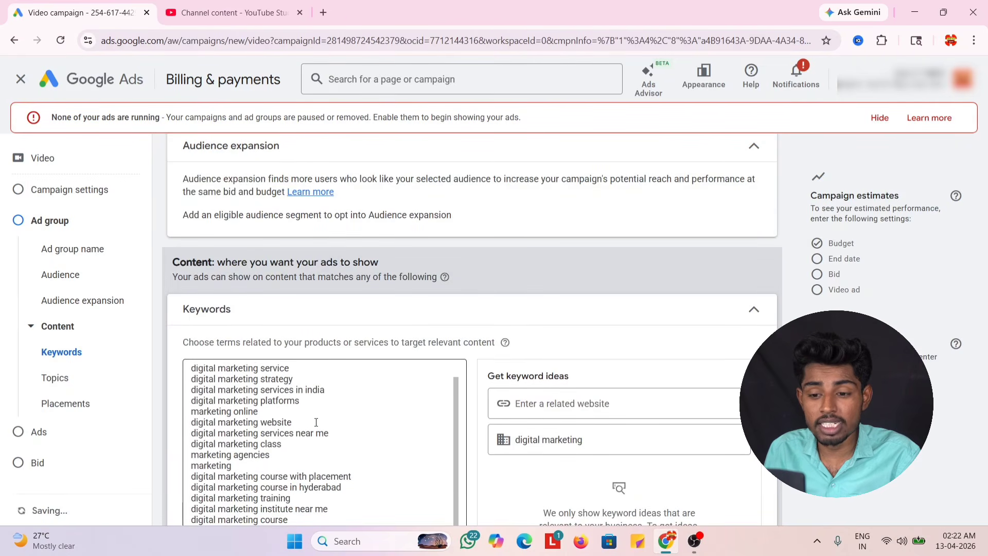
{"action": "left_click", "coordinate": [333, 392]}
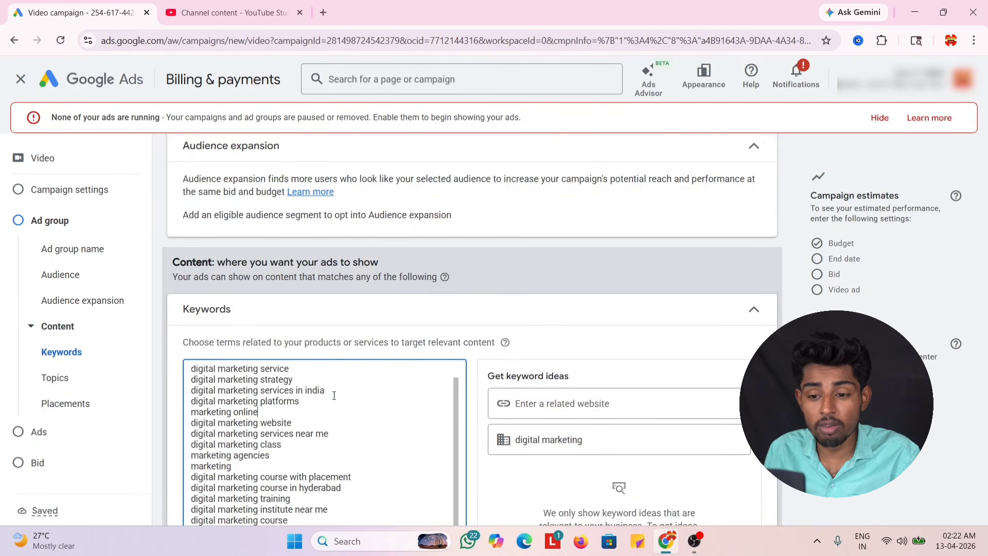
{"action": "key", "text": "BackSpace"}
{"action": "key", "text": "BackSpace"}
{"action": "key", "text": "BackSpace"}
{"action": "key", "text": "BackSpace"}
{"action": "key", "text": "BackSpace"}
{"action": "key", "text": "BackSpace"}
{"action": "key", "text": "BackSpace"}
{"action": "key", "text": "BackSpace"}
{"action": "key", "text": "BackSpace"}
{"action": "key", "text": "BackSpace"}
{"action": "key", "text": "BackSpace"}
{"action": "key", "text": "BackSpace"}
{"action": "key", "text": "BackSpace"}
{"action": "key", "text": "BackSpace"}
{"action": "key", "text": "BackSpace"}
{"action": "key", "text": "BackSpace"}
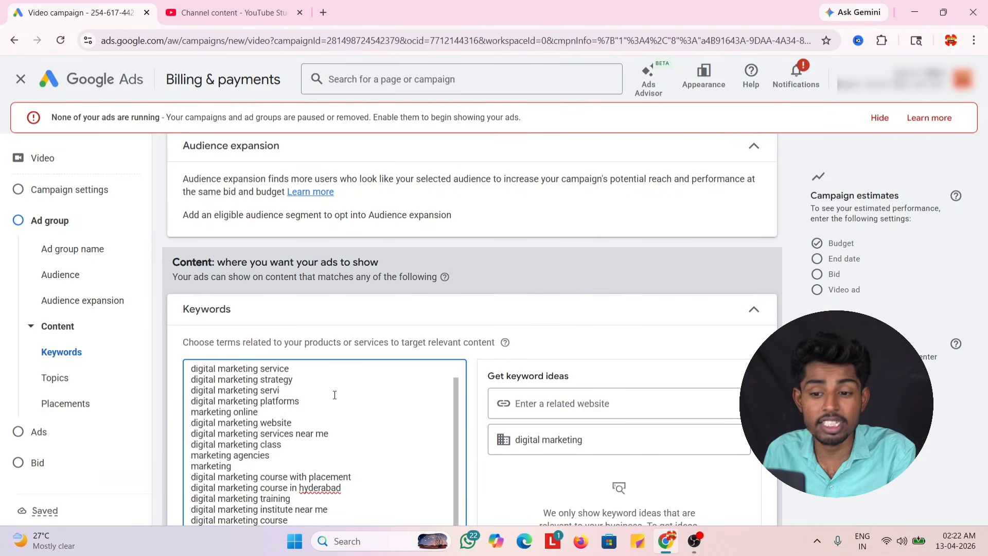
{"action": "key", "text": "BackSpace"}
{"action": "key", "text": "BackSpace"}
{"action": "key", "text": "BackSpace"}
{"action": "key", "text": "BackSpace"}
{"action": "key", "text": "BackSpace"}
{"action": "key", "text": "BackSpace"}
{"action": "key", "text": "BackSpace"}
{"action": "key", "text": "BackSpace"}
{"action": "key", "text": "BackSpace"}
{"action": "key", "text": "BackSpace"}
{"action": "key", "text": "BackSpace"}
{"action": "key", "text": "BackSpace"}
{"action": "key", "text": "BackSpace"}
{"action": "key", "text": "BackSpace"}
{"action": "key", "text": "BackSpace"}
{"action": "key", "text": "BackSpace"}
{"action": "key", "text": "BackSpace"}
{"action": "key", "text": "BackSpace"}
{"action": "key", "text": "BackSpace"}
{"action": "key", "text": "BackSpace"}
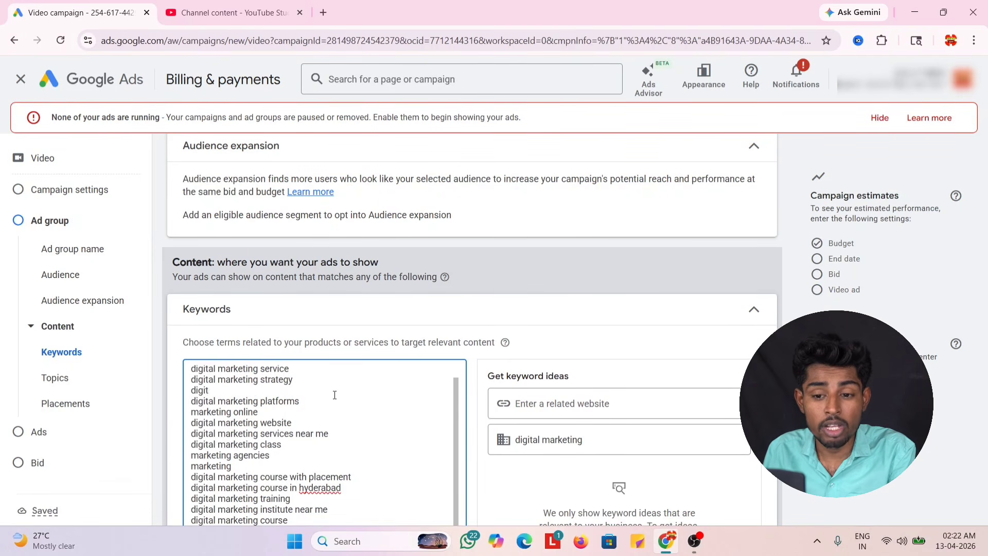
{"action": "key", "text": "BackSpace"}
{"action": "key", "text": "BackSpace"}
{"action": "key", "text": "BackSpace"}
{"action": "key", "text": "BackSpace"}
{"action": "key", "text": "BackSpace"}
{"action": "key", "text": "BackSpace"}
{"action": "key", "text": "BackSpace"}
{"action": "key", "text": "BackSpace"}
{"action": "key", "text": "BackSpace"}
{"action": "key", "text": "BackSpace"}
{"action": "key", "text": "BackSpace"}
{"action": "key", "text": "BackSpace"}
{"action": "key", "text": "BackSpace"}
{"action": "key", "text": "BackSpace"}
{"action": "key", "text": "BackSpace"}
{"action": "key", "text": "BackSpace"}
{"action": "key", "text": "BackSpace"}
{"action": "key", "text": "BackSpace"}
{"action": "key", "text": "BackSpace"}
{"action": "key", "text": "BackSpace"}
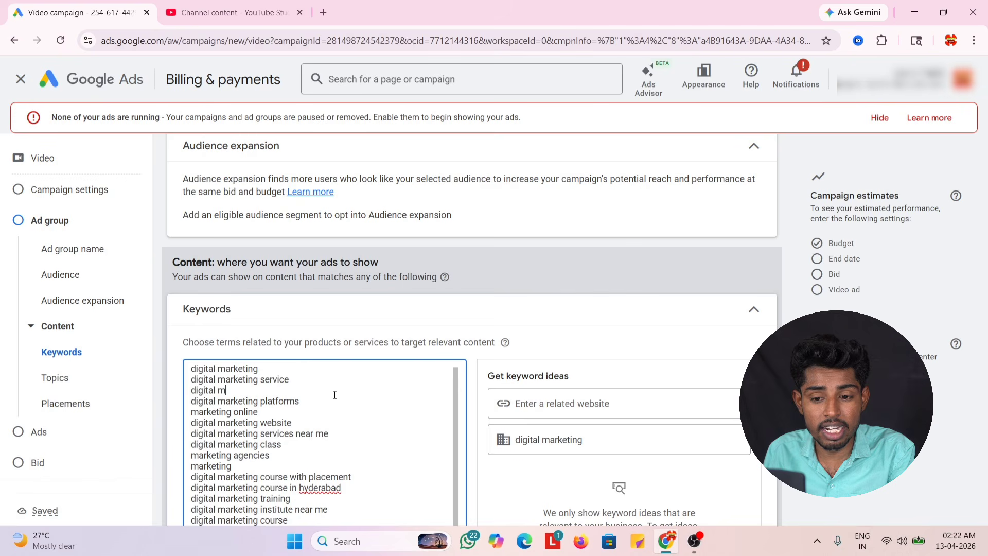
Remove the keyword "digital marketing course in hyderabad" from the keyword list
{"action": "scroll", "coordinate": [331, 395], "scroll_direction": "down", "scroll_amount": 2}
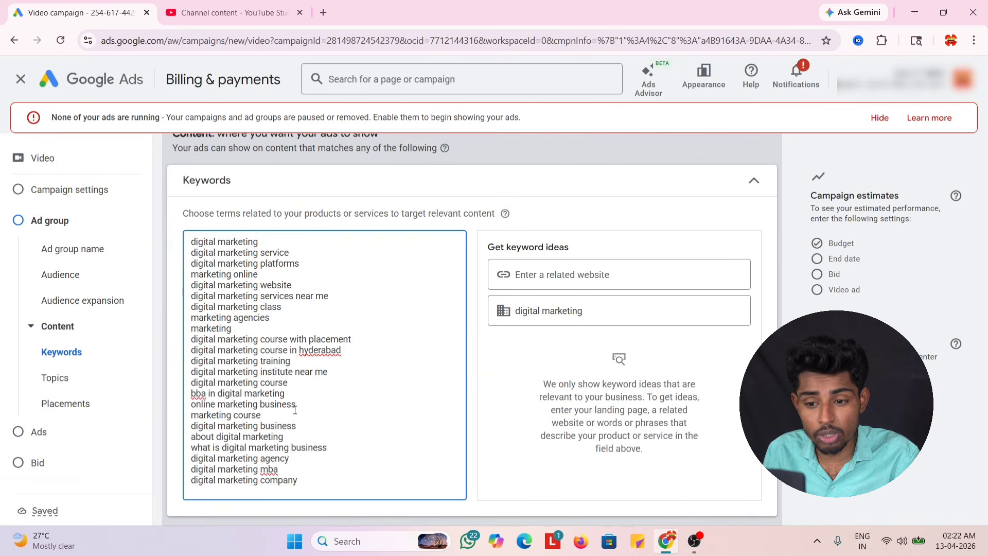
{"action": "left_click", "coordinate": [351, 350]}
{"action": "key", "text": "BackSpace"}
{"action": "key", "text": "BackSpace"}
{"action": "key", "text": "BackSpace"}
{"action": "key", "text": "BackSpace"}
{"action": "key", "text": "BackSpace"}
{"action": "key", "text": "BackSpace"}
{"action": "key", "text": "BackSpace"}
{"action": "key", "text": "BackSpace"}
{"action": "key", "text": "BackSpace"}
{"action": "key", "text": "BackSpace"}
{"action": "key", "text": "BackSpace"}
{"action": "key", "text": "BackSpace"}
{"action": "key", "text": "BackSpace"}
{"action": "key", "text": "BackSpace"}
{"action": "key", "text": "BackSpace"}
{"action": "key", "text": "BackSpace"}
{"action": "key", "text": "BackSpace"}
{"action": "key", "text": "BackSpace"}
{"action": "key", "text": "BackSpace"}
{"action": "key", "text": "BackSpace"}
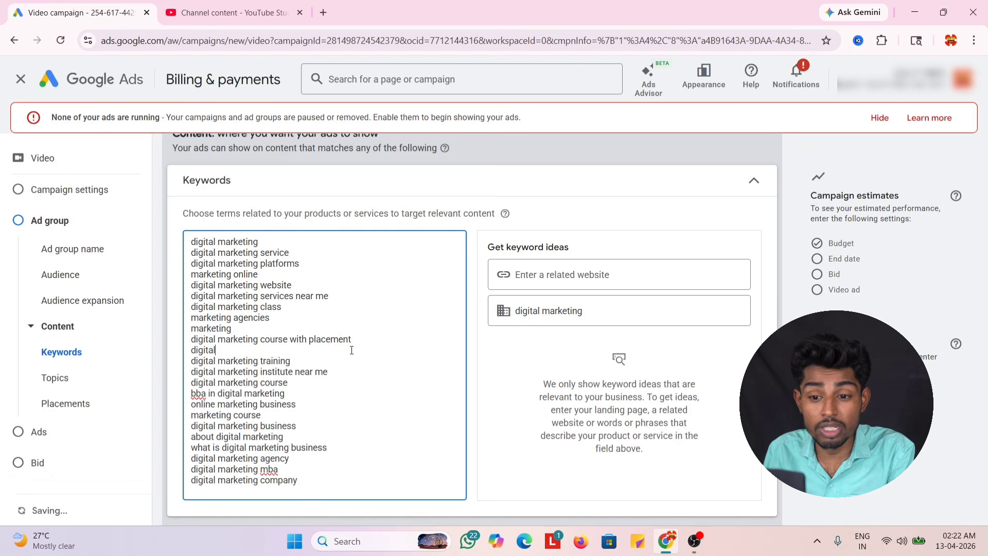
{"action": "key", "text": "BackSpace"}
{"action": "key", "text": "BackSpace"}
{"action": "key", "text": "BackSpace"}
{"action": "key", "text": "BackSpace"}
{"action": "key", "text": "BackSpace"}
{"action": "key", "text": "BackSpace"}
{"action": "key", "text": "BackSpace"}
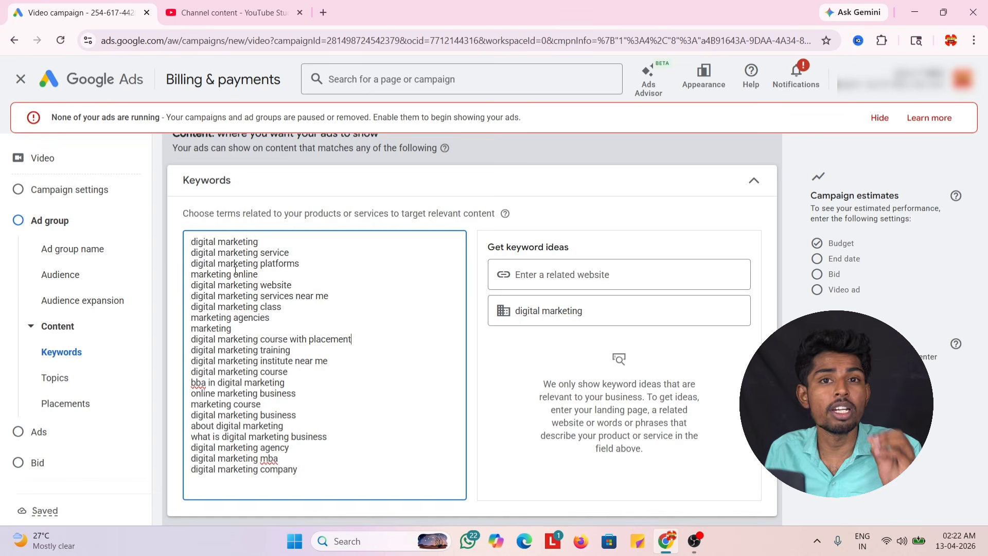
{"action": "scroll", "coordinate": [241, 252], "scroll_direction": "down", "scroll_amount": 2}
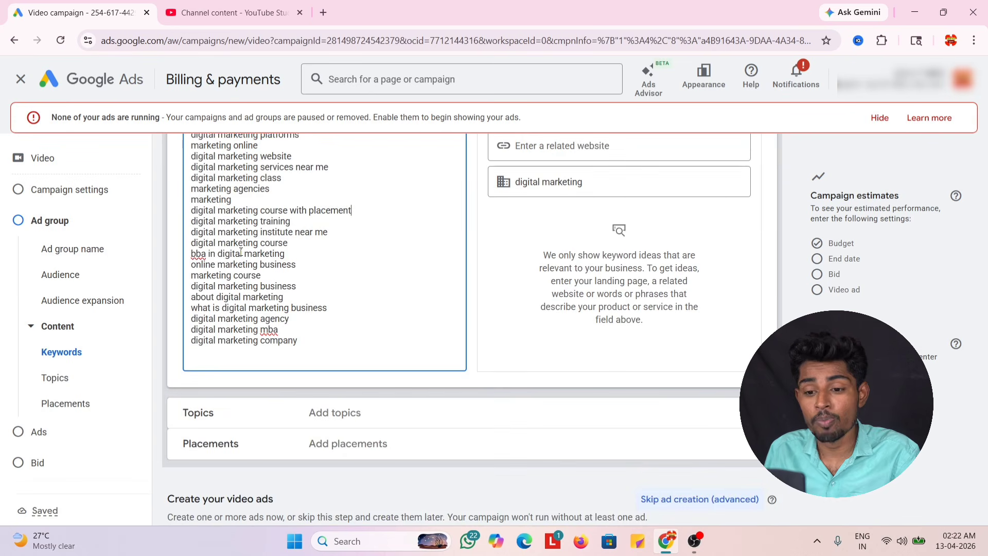
Expand the content Topics section and look over the placement targeting options below it
{"action": "scroll", "coordinate": [204, 249], "scroll_direction": "down", "scroll_amount": 2}
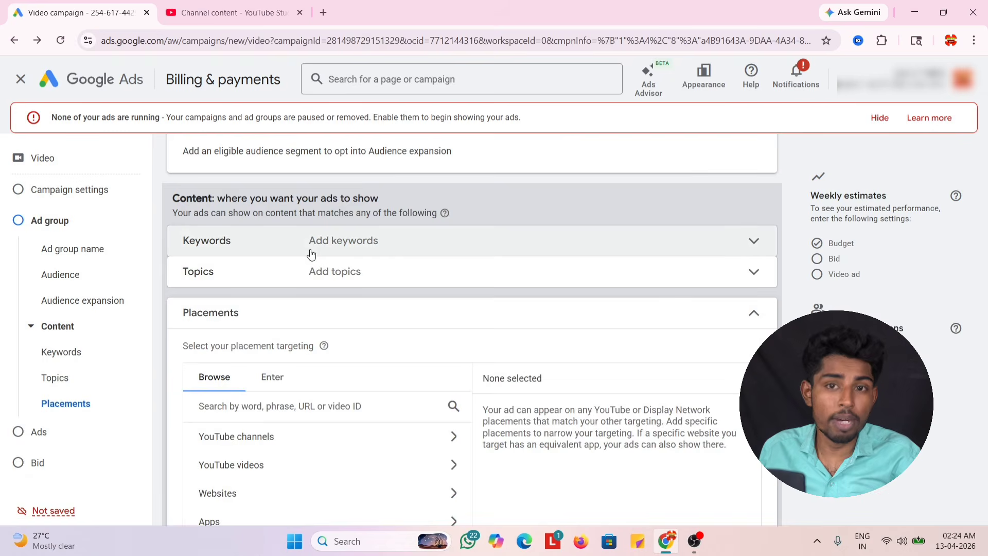
{"action": "left_click", "coordinate": [224, 278]}
{"action": "scroll", "coordinate": [223, 272], "scroll_direction": "down", "scroll_amount": 3}
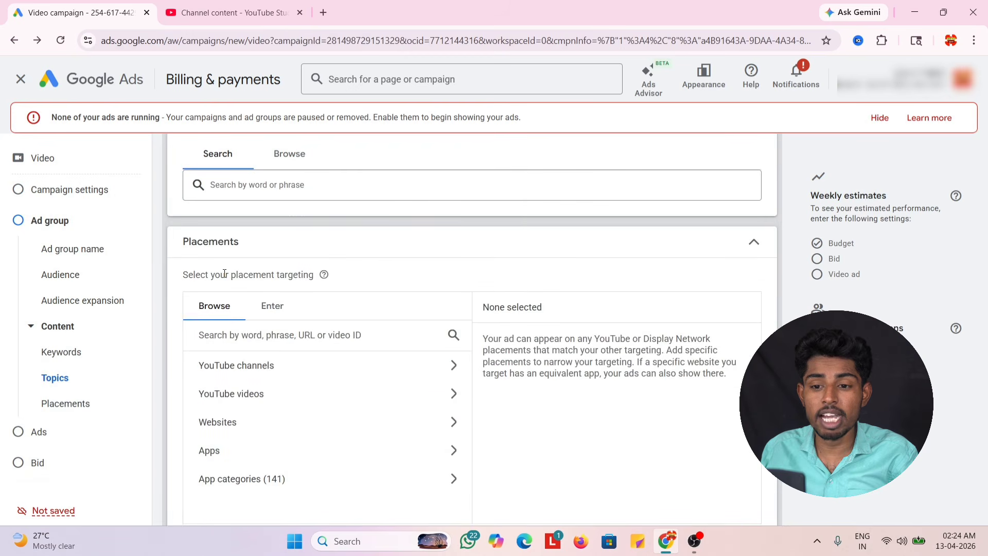
{"action": "left_click", "coordinate": [239, 252]}
{"action": "left_click", "coordinate": [241, 251]}
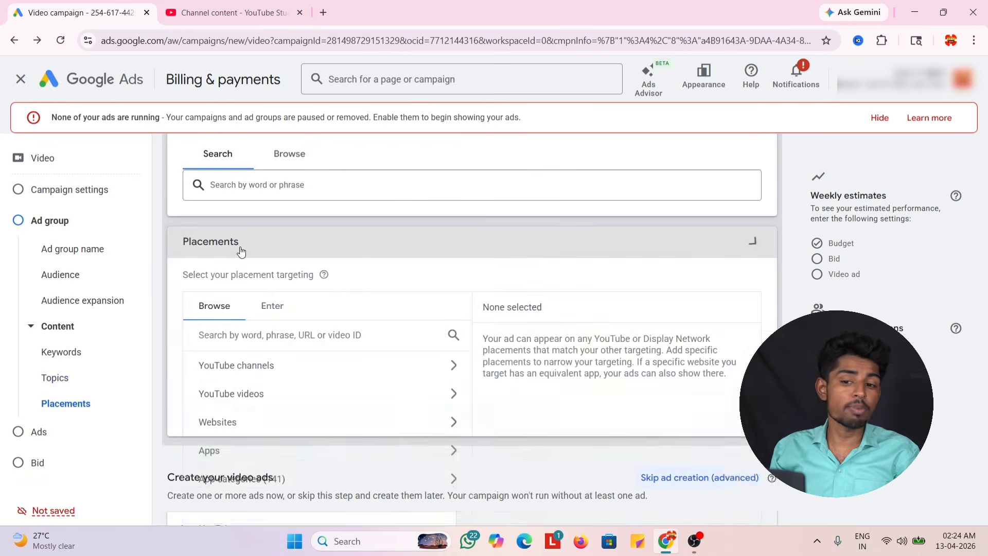
{"action": "scroll", "coordinate": [259, 333], "scroll_direction": "down", "scroll_amount": 1}
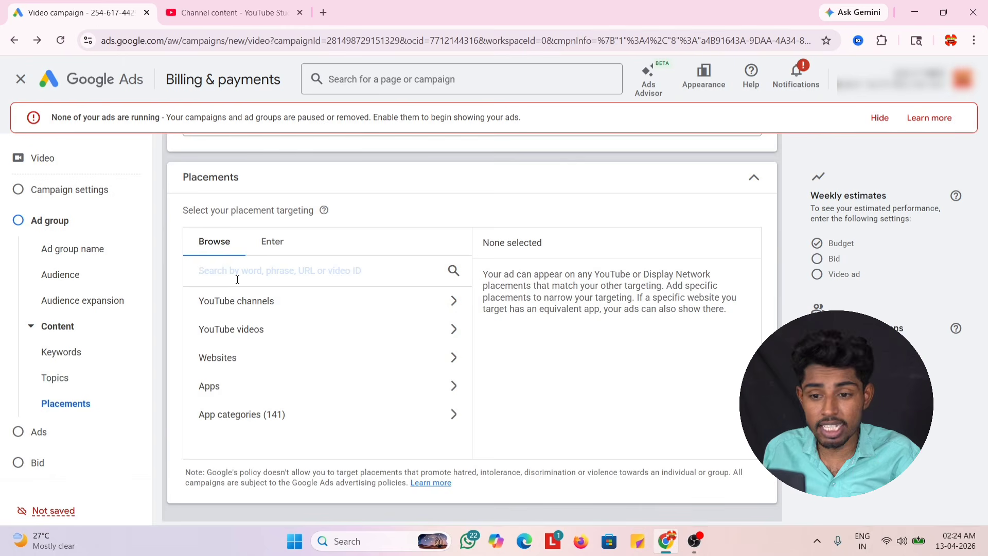
Search the placements for "khajur bhai" and add the Khajur Bhai YouTube channel as a placement
{"action": "type", "text": "k"}
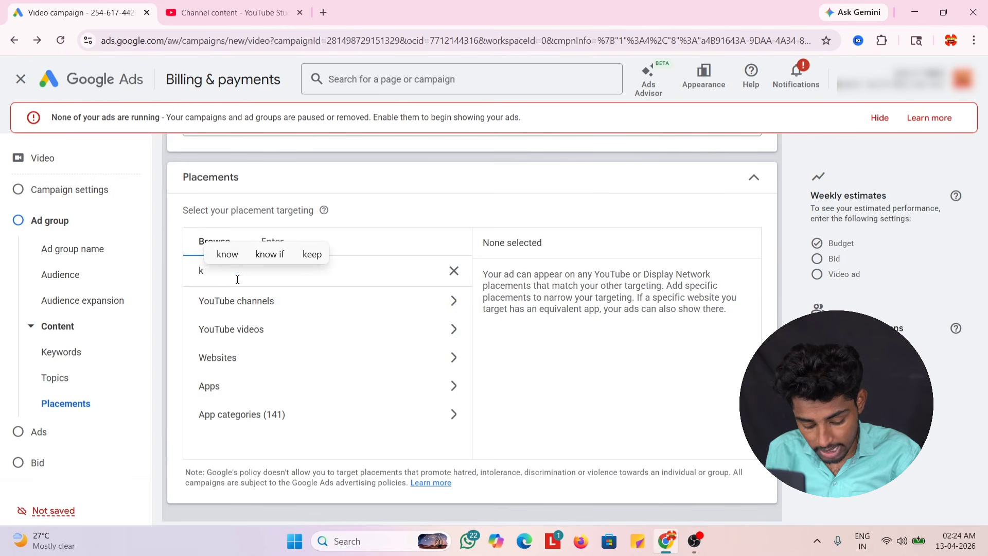
{"action": "type", "text": "haju"}
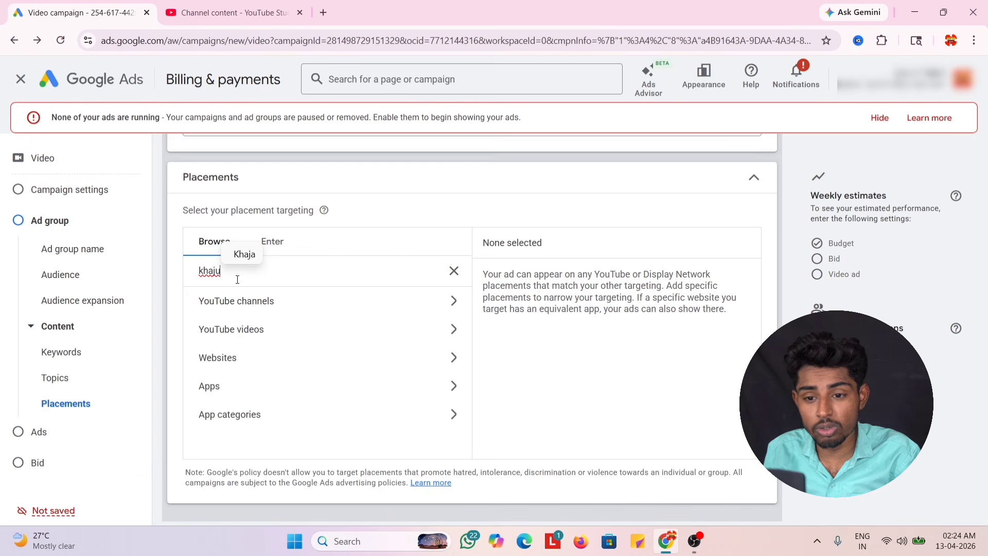
{"action": "key", "text": "BackSpace"}
{"action": "type", "text": "ur"}
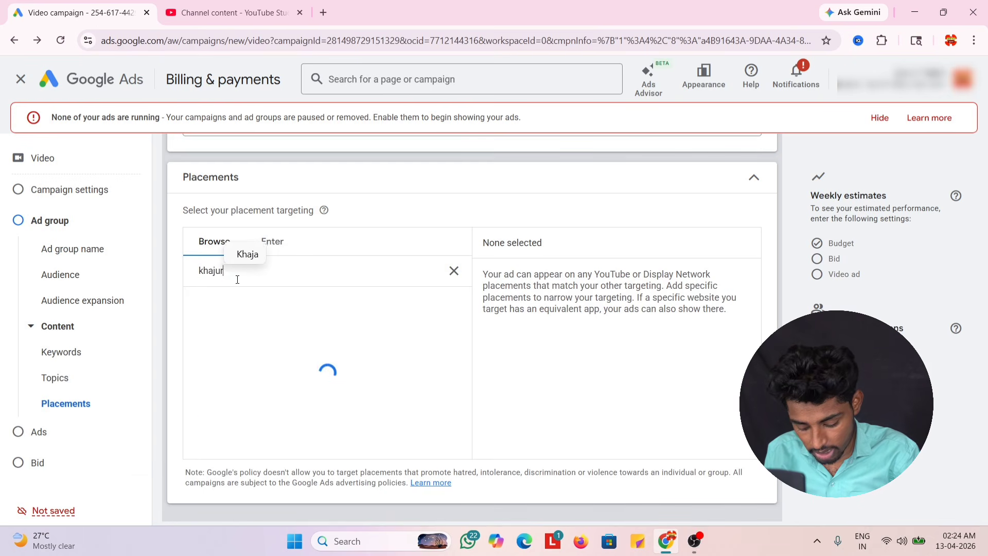
{"action": "type", "text": " bhaui"}
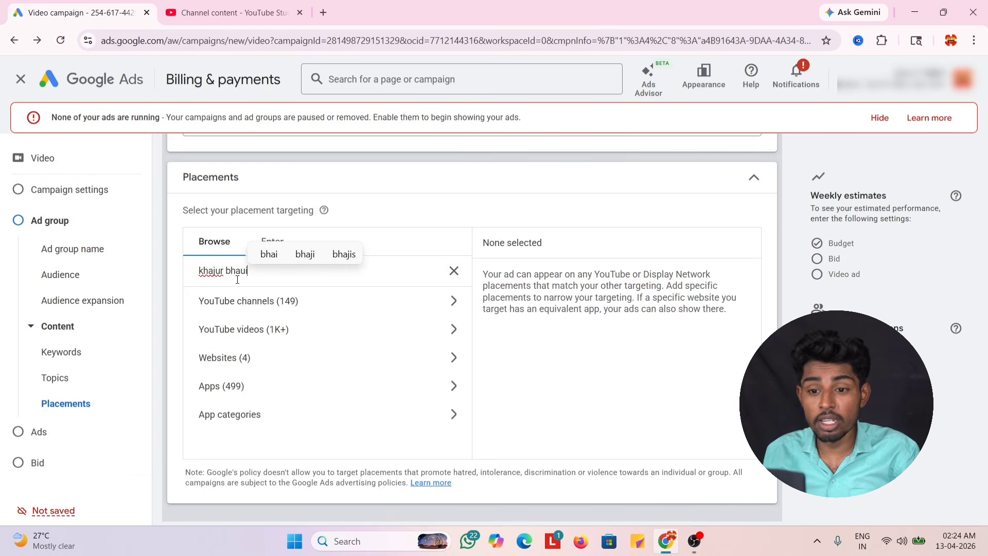
{"action": "key", "text": "BackSpace"}
{"action": "key", "text": "BackSpace"}
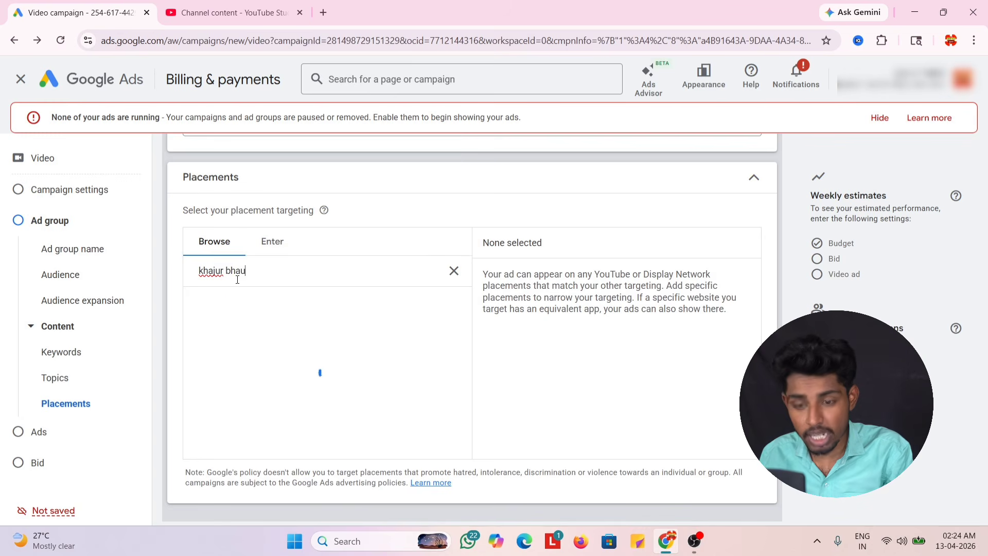
{"action": "type", "text": "i"}
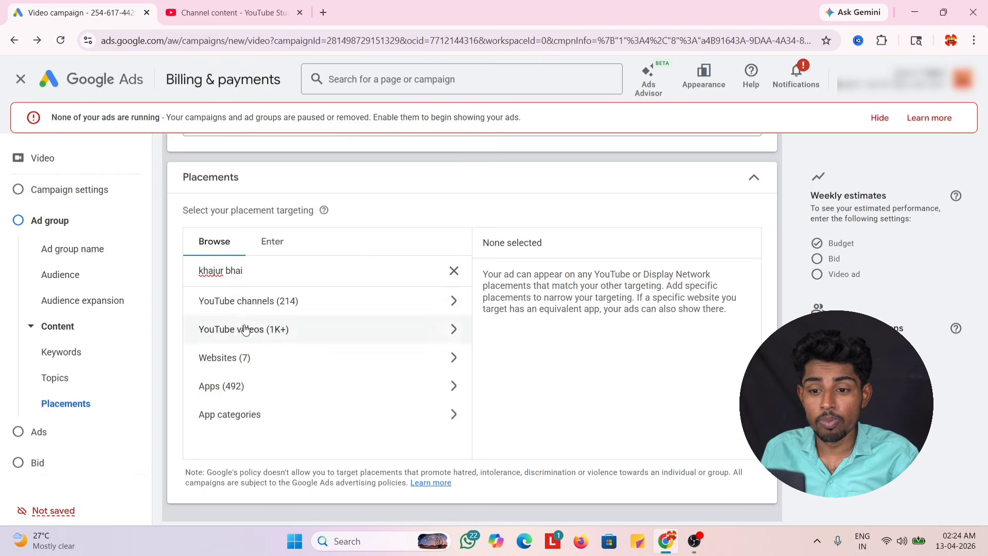
{"action": "left_click", "coordinate": [252, 301]}
{"action": "left_click", "coordinate": [207, 345]}
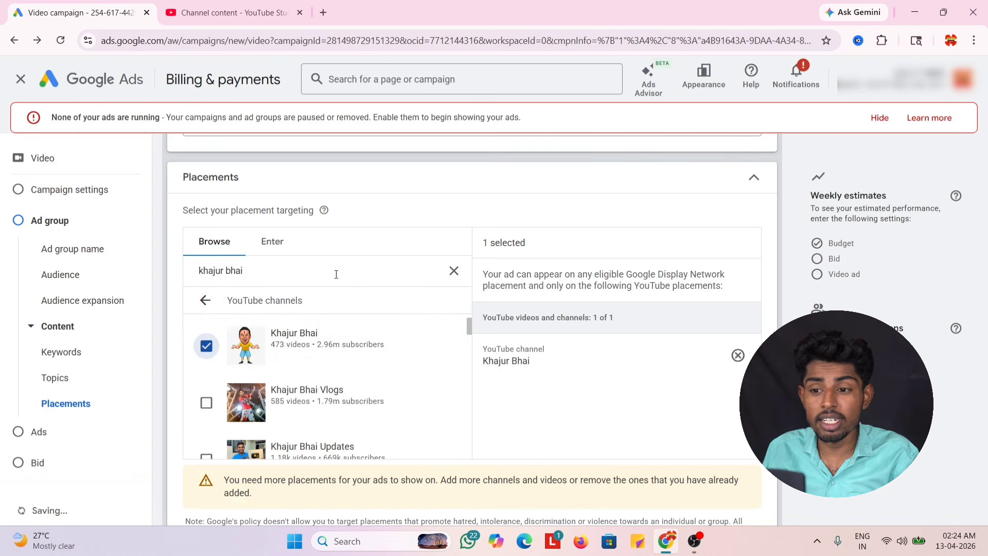
Clear the placement search and look through the YouTube videos and Apps placement categories
{"action": "left_click", "coordinate": [454, 270]}
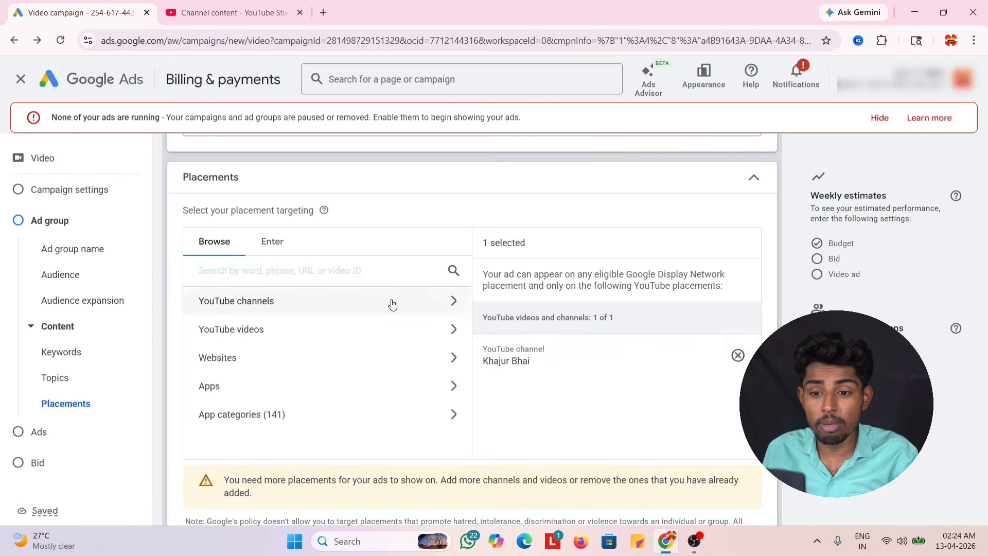
{"action": "left_click", "coordinate": [308, 337]}
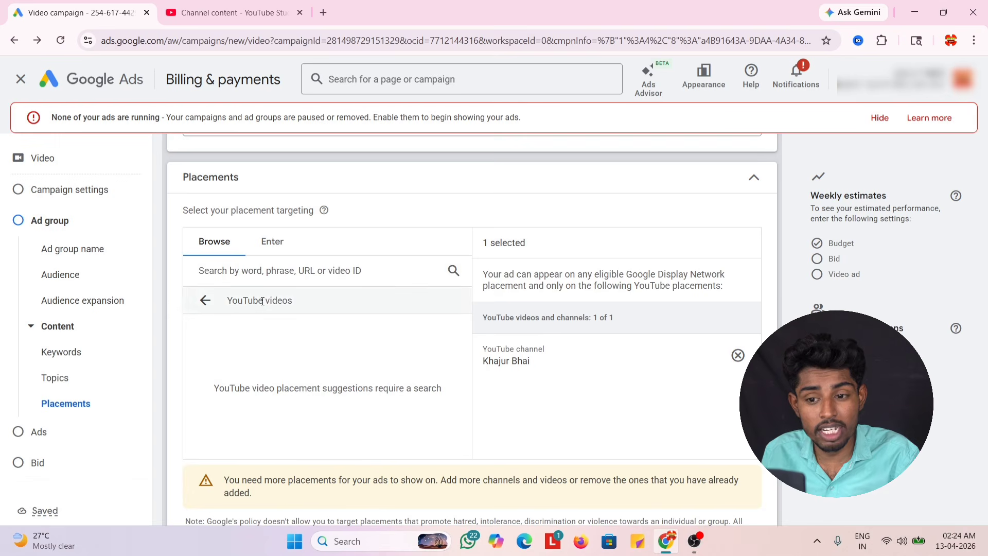
{"action": "left_click", "coordinate": [205, 301]}
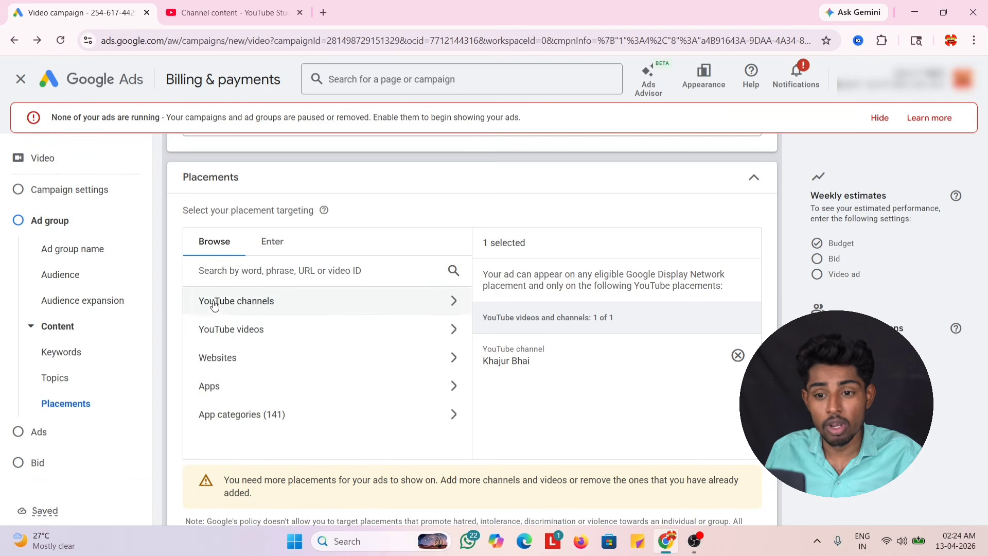
{"action": "scroll", "coordinate": [235, 231], "scroll_direction": "down", "scroll_amount": 1}
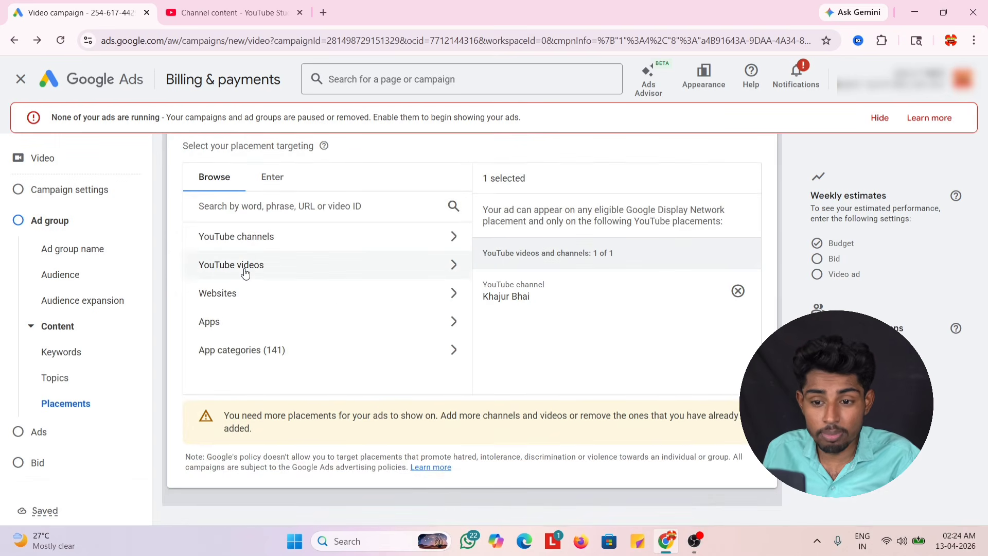
{"action": "left_click", "coordinate": [229, 335]}
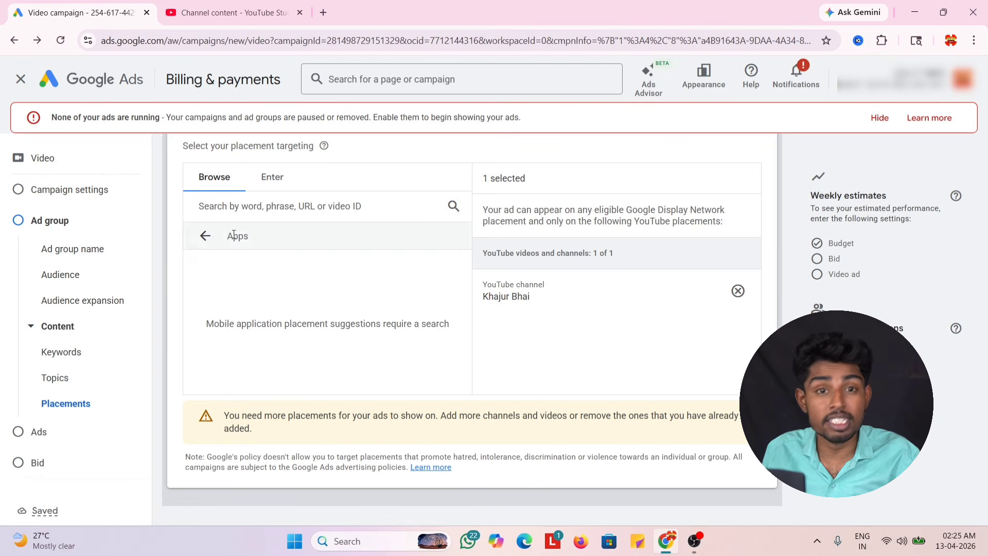
{"action": "left_click", "coordinate": [207, 235]}
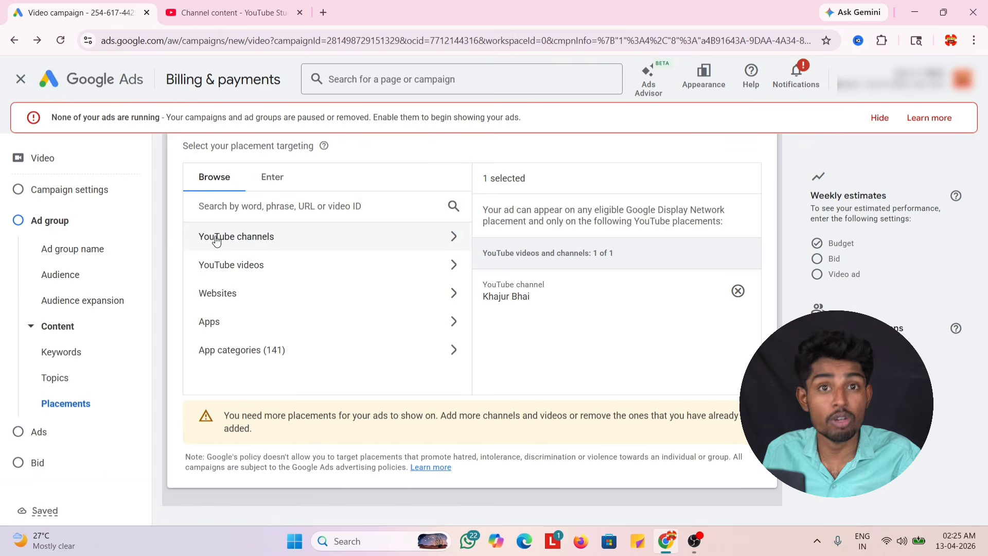
{"action": "scroll", "coordinate": [216, 241], "scroll_direction": "down", "scroll_amount": 2}
{"action": "scroll", "coordinate": [216, 240], "scroll_direction": "up", "scroll_amount": 3}
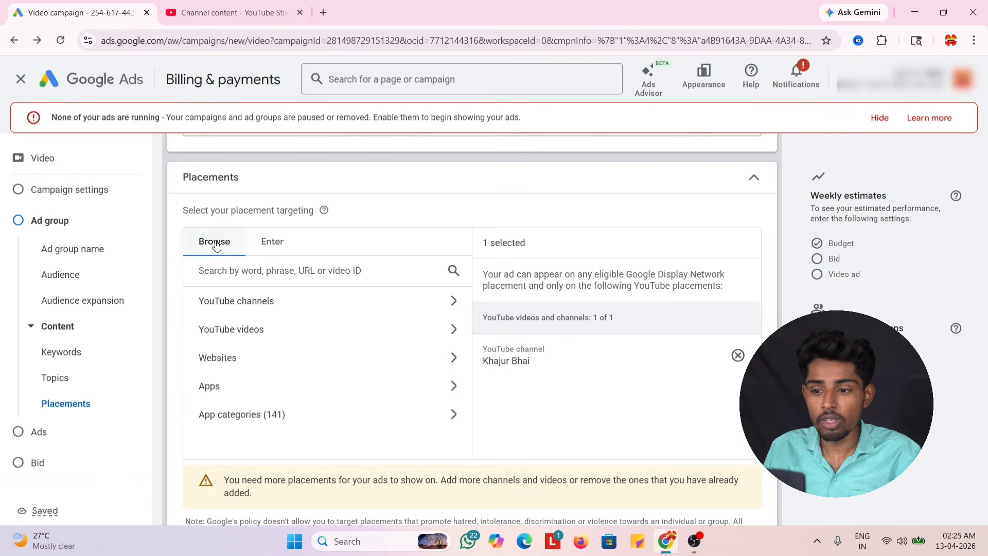
Remove the Khajur Bhai channel from the selected placements
{"action": "left_click", "coordinate": [738, 355]}
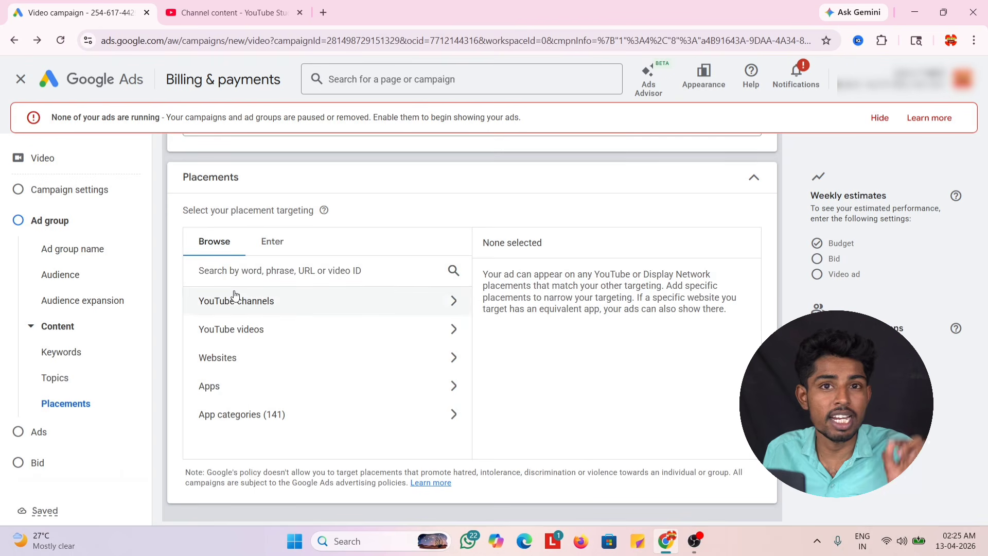
{"action": "scroll", "coordinate": [235, 294], "scroll_direction": "down", "scroll_amount": 3}
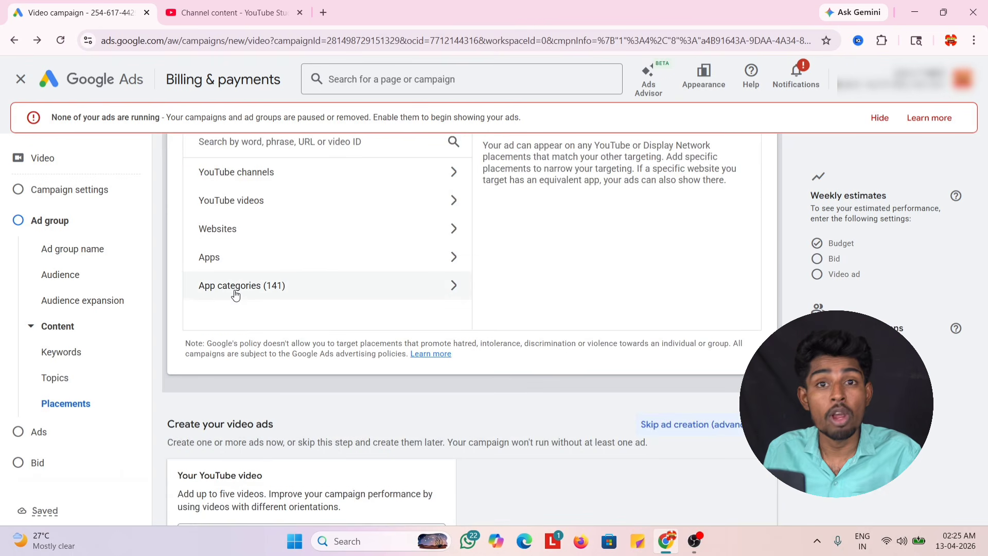
{"action": "scroll", "coordinate": [236, 294], "scroll_direction": "up", "scroll_amount": 3}
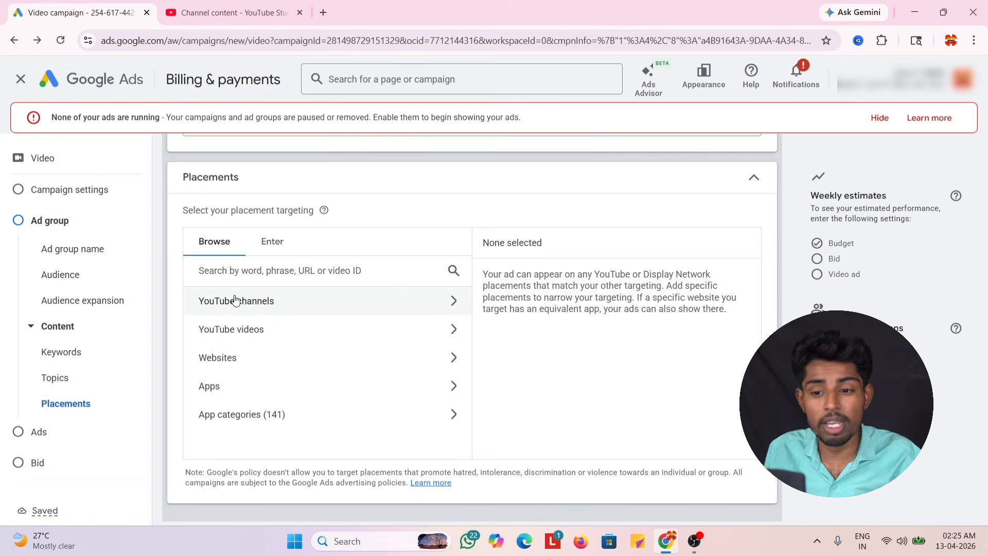
Switch to YouTube Studio and copy the shareable link of the social media marketing video published on 18 Nov 2025
{"action": "scroll", "coordinate": [236, 300], "scroll_direction": "down", "scroll_amount": 8}
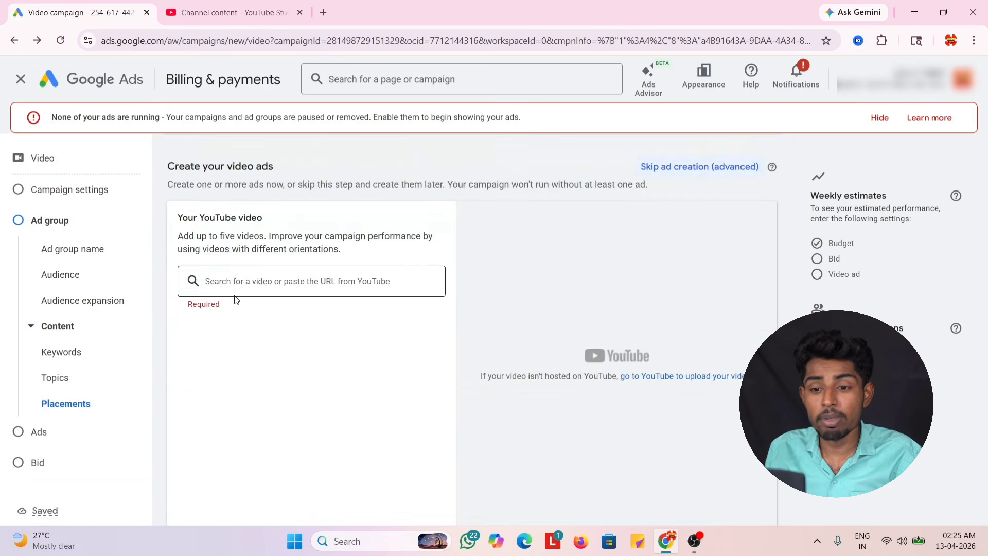
{"action": "left_click", "coordinate": [239, 281]}
{"action": "scroll", "coordinate": [240, 285], "scroll_direction": "down", "scroll_amount": 1}
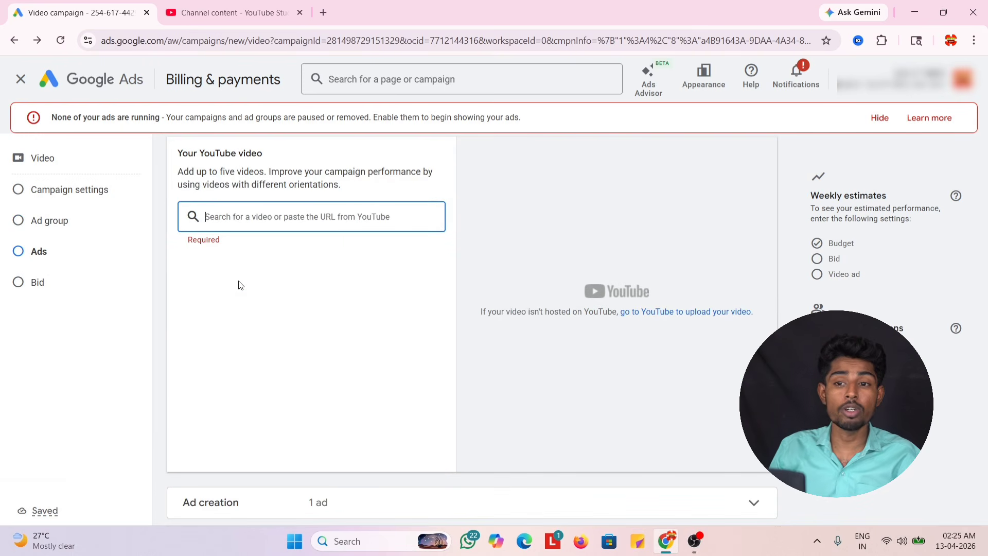
{"action": "left_click", "coordinate": [226, 12]}
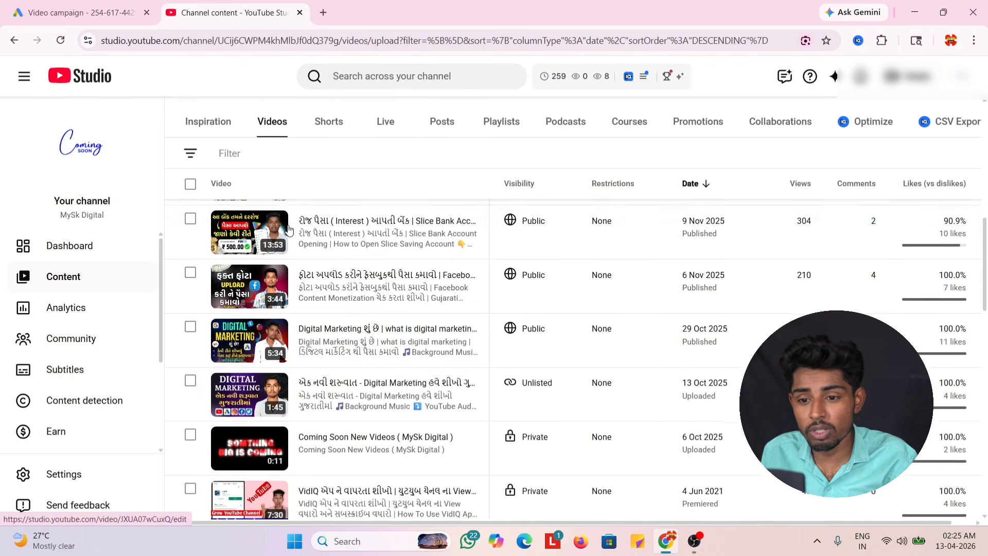
{"action": "scroll", "coordinate": [288, 229], "scroll_direction": "down", "scroll_amount": 3}
{"action": "scroll", "coordinate": [412, 250], "scroll_direction": "up", "scroll_amount": 2}
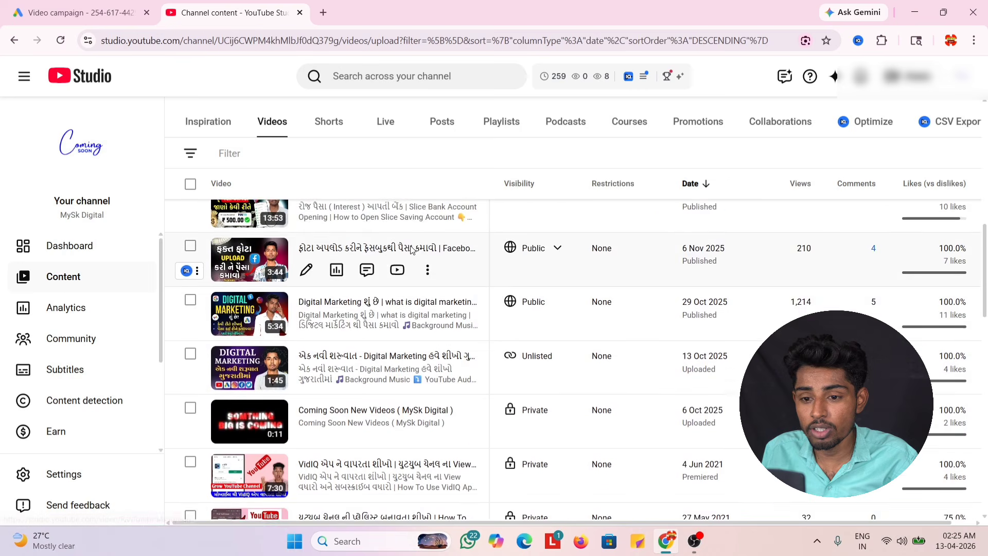
{"action": "scroll", "coordinate": [412, 250], "scroll_direction": "up", "scroll_amount": 3}
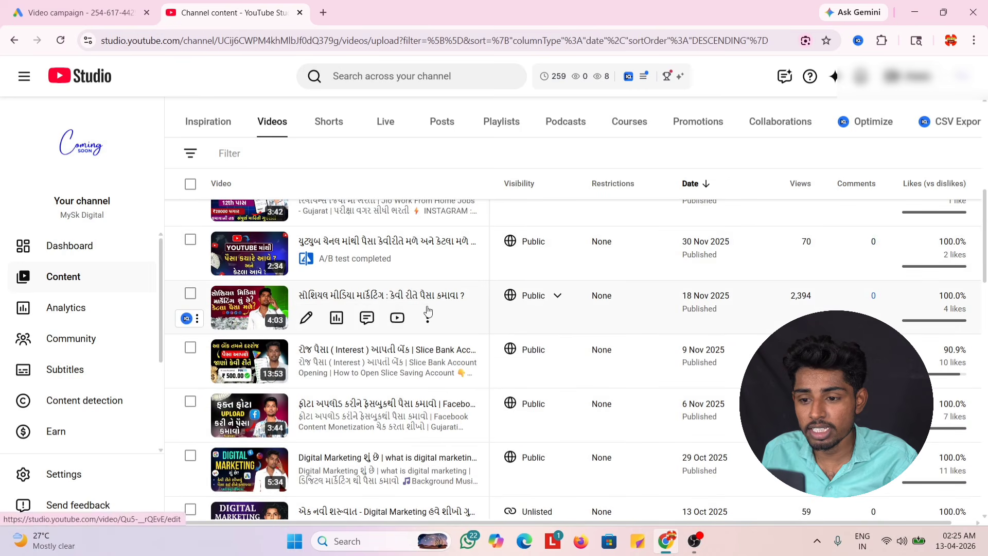
{"action": "left_click", "coordinate": [427, 315]}
{"action": "left_click", "coordinate": [355, 344]}
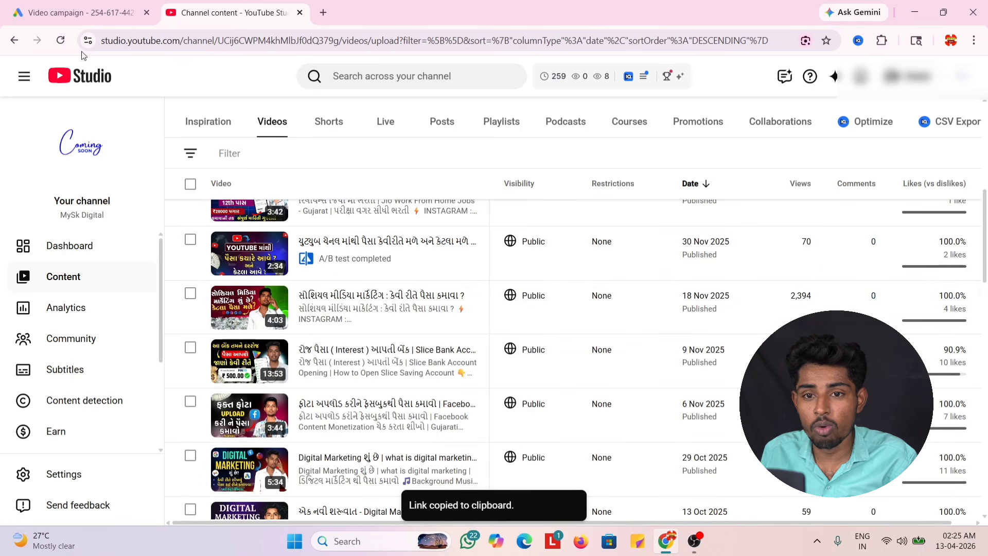
{"action": "left_click", "coordinate": [77, 12]}
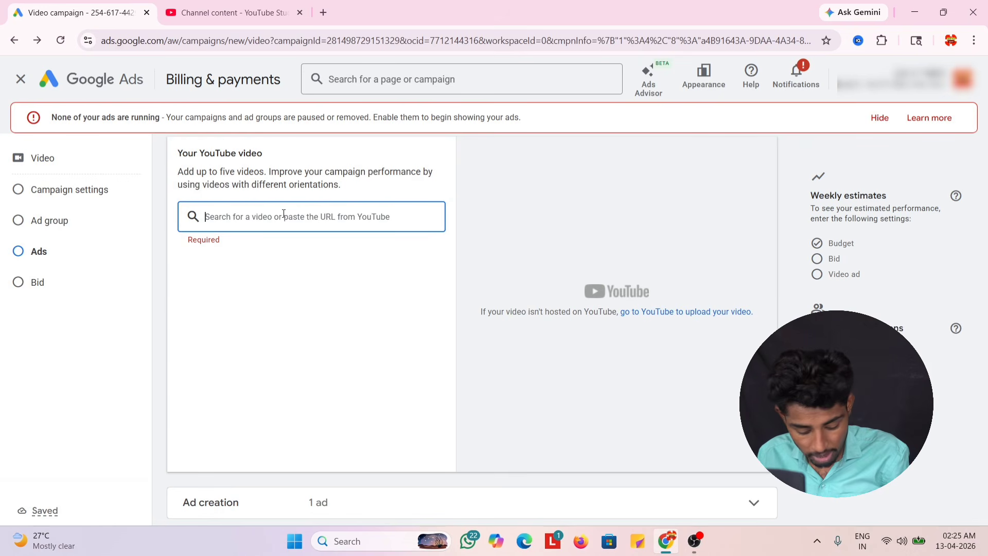
{"action": "key", "text": "ctrl+v"}
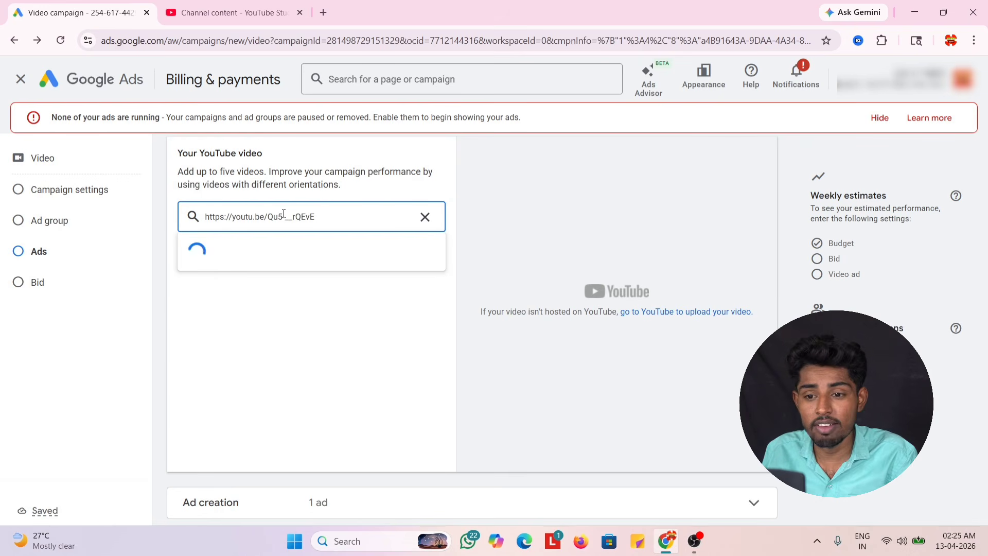
{"action": "left_click", "coordinate": [275, 252]}
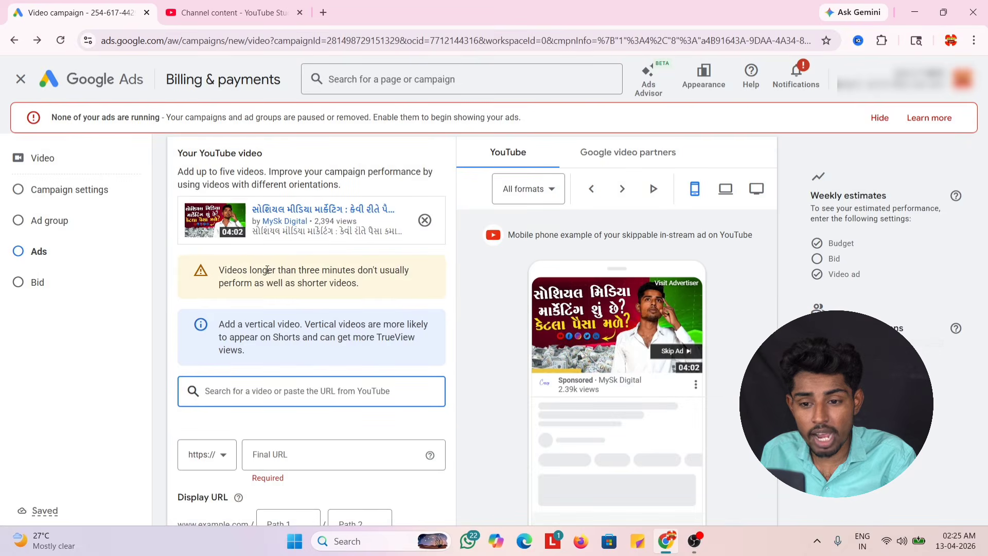
Set the video ad's final URL to youtu.be/Qu5-__rQEvE
{"action": "scroll", "coordinate": [267, 270], "scroll_direction": "down", "scroll_amount": 1}
{"action": "scroll", "coordinate": [252, 328], "scroll_direction": "down", "scroll_amount": 1}
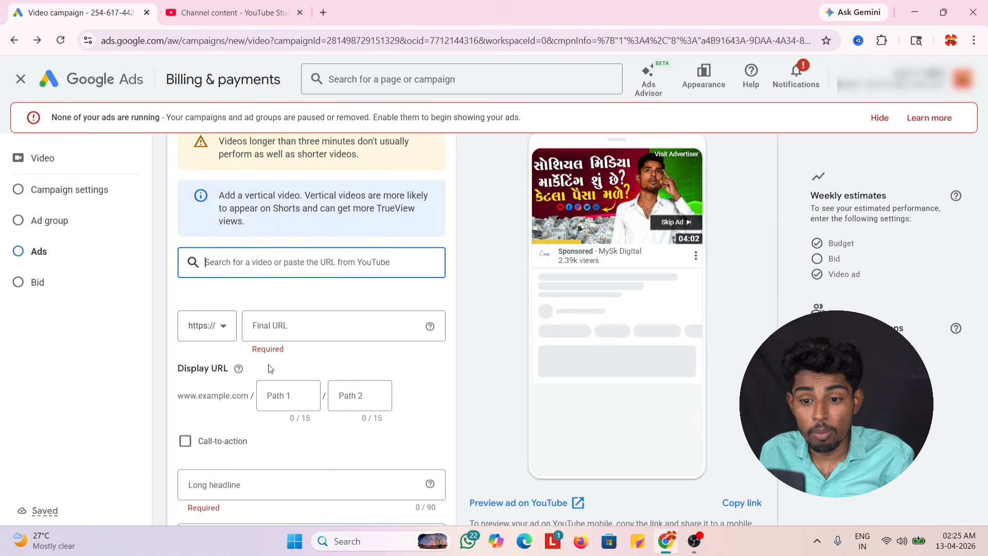
{"action": "left_click", "coordinate": [288, 331]}
{"action": "key", "text": "ctrl+v"}
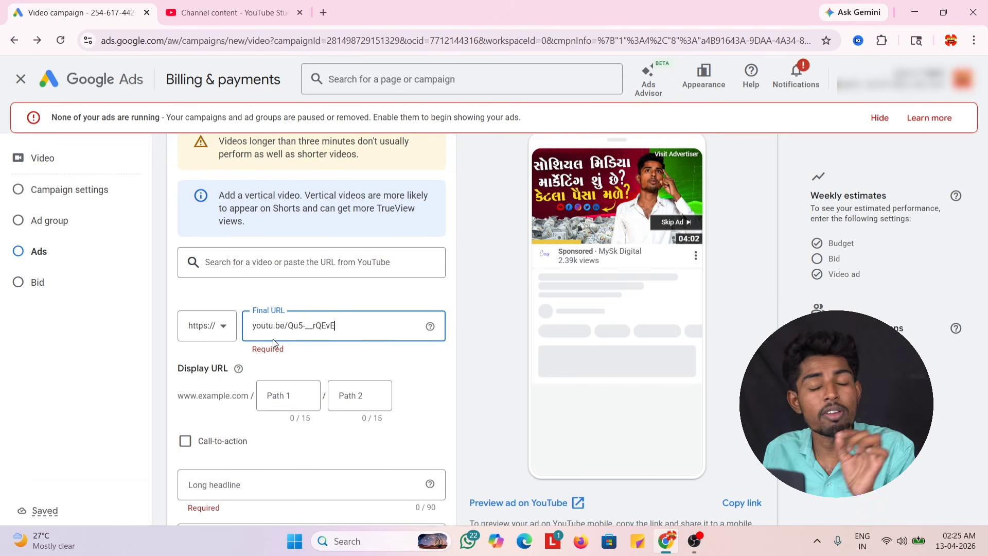
{"action": "scroll", "coordinate": [228, 366], "scroll_direction": "down", "scroll_amount": 1}
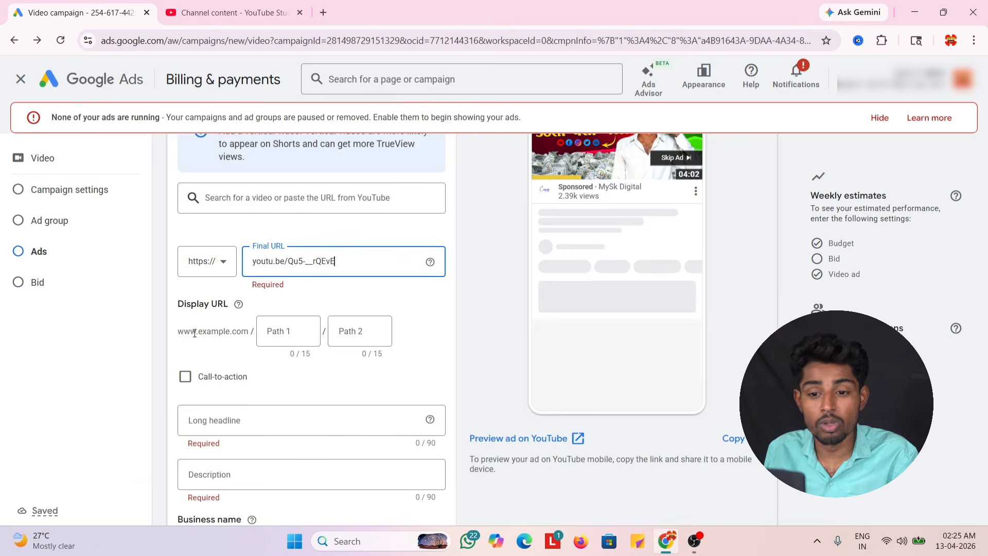
{"action": "left_click", "coordinate": [303, 344]}
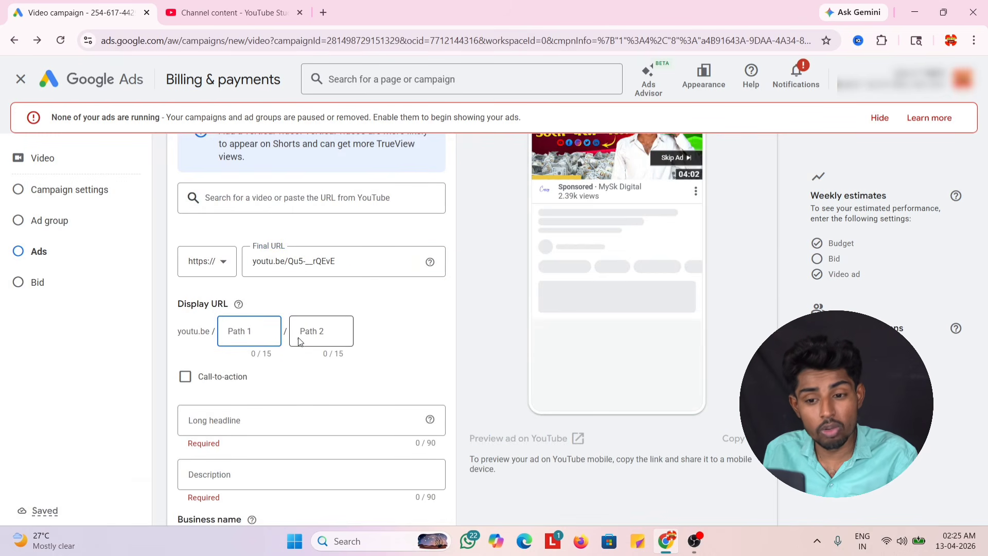
Switch to YouTube Studio and copy the title from the details of the social media marketing video published on 18 Nov 2025
{"action": "scroll", "coordinate": [289, 344], "scroll_direction": "down", "scroll_amount": 1}
{"action": "left_click", "coordinate": [222, 354]}
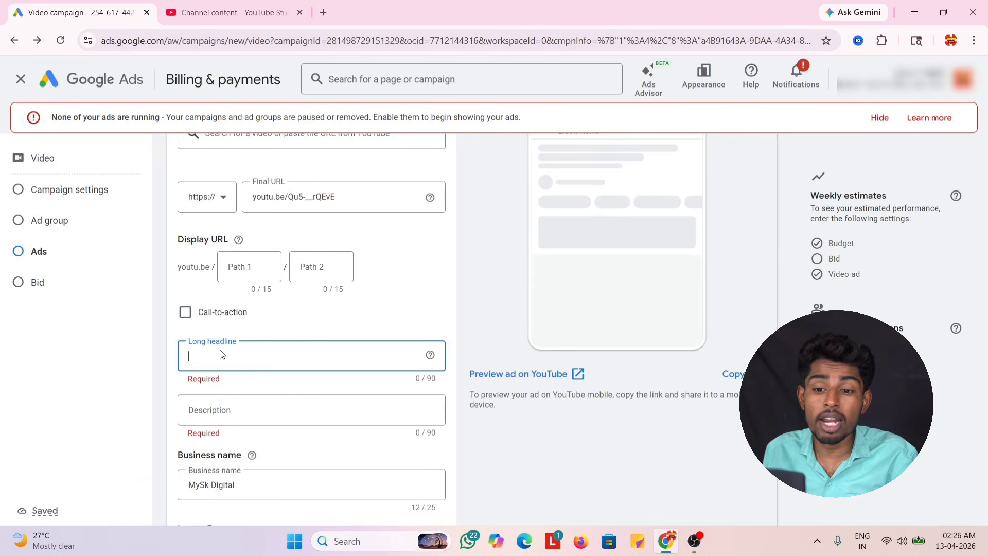
{"action": "scroll", "coordinate": [223, 352], "scroll_direction": "down", "scroll_amount": 1}
{"action": "left_click", "coordinate": [224, 349]}
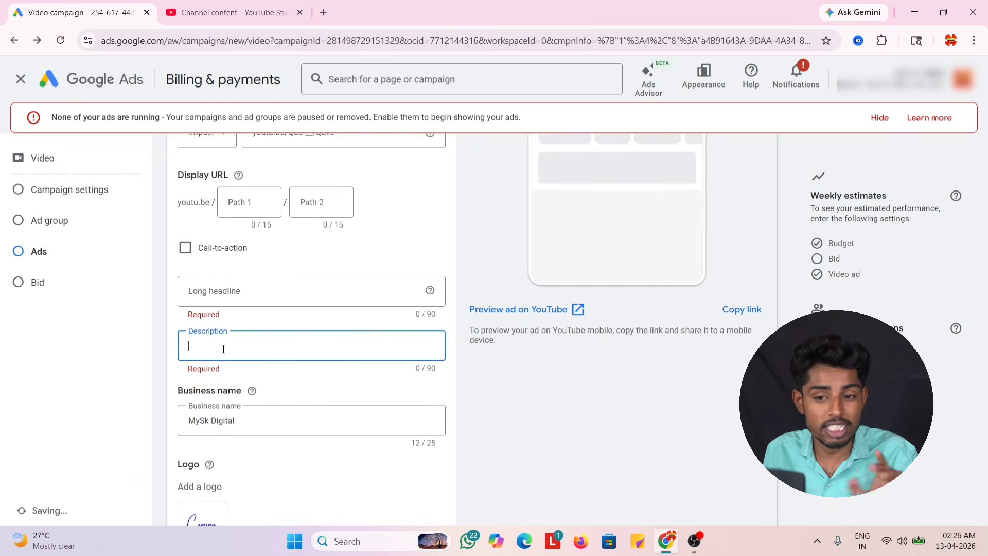
{"action": "left_click", "coordinate": [214, 11]}
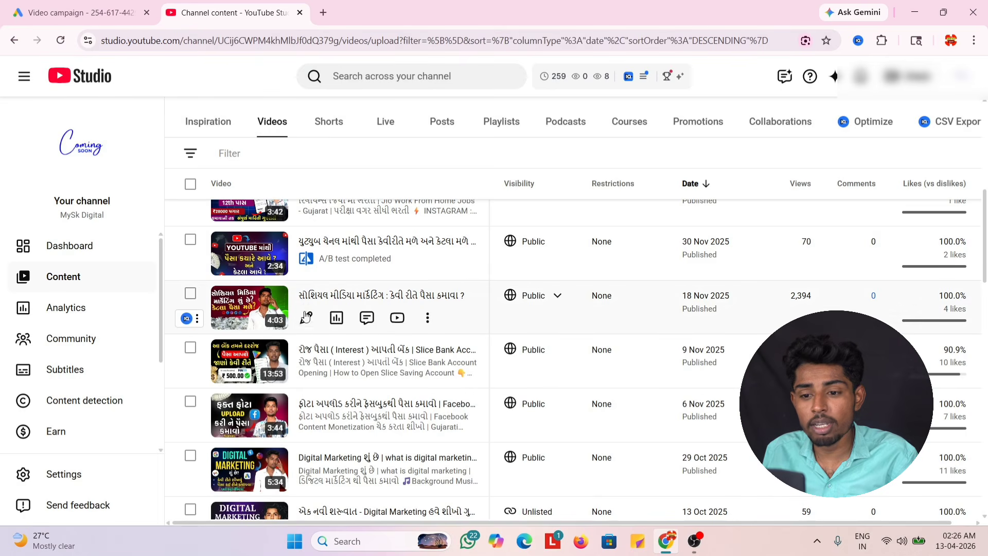
{"action": "left_click", "coordinate": [311, 315]}
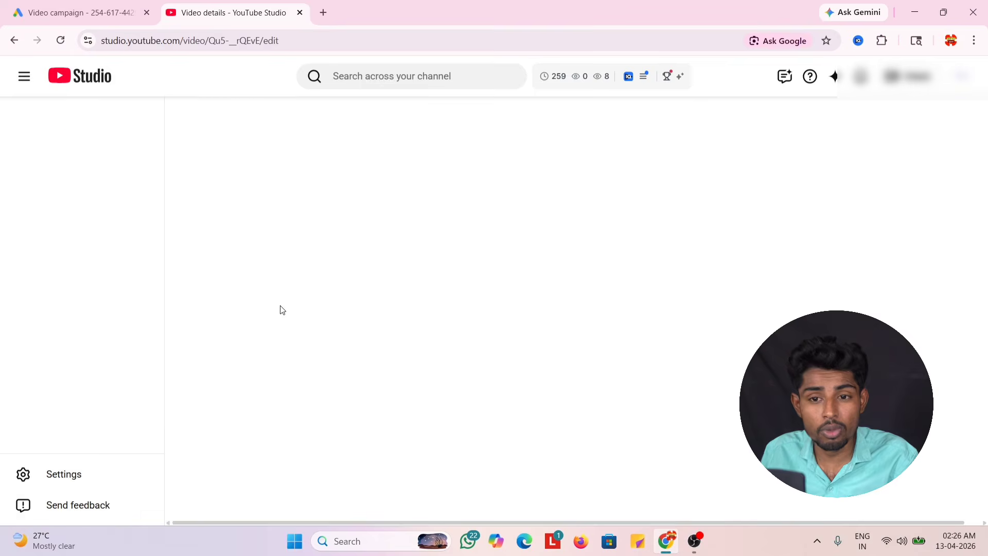
{"action": "left_click_drag", "start_coordinate": [192, 163], "coordinate": [406, 166]}
{"action": "key", "text": "ctrl+c"}
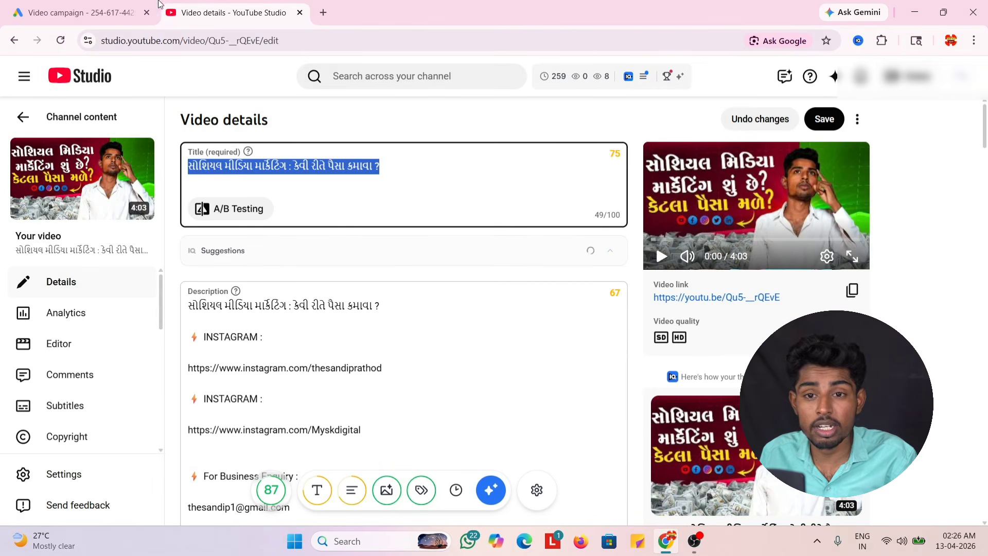
Return to Google Ads and set both the ad's long headline and description to "સોશિયલ મીડિયા માર્કેટિંગ : કેવી રીતે પૈસા કમાવા ?"
{"action": "left_click", "coordinate": [99, 13]}
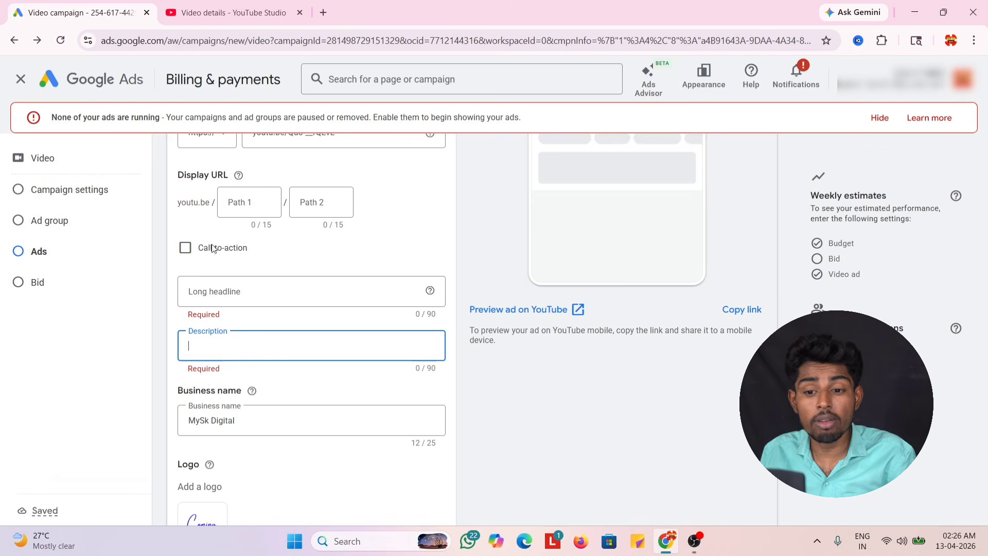
{"action": "left_click", "coordinate": [255, 292]}
{"action": "key", "text": "ctrl+v"}
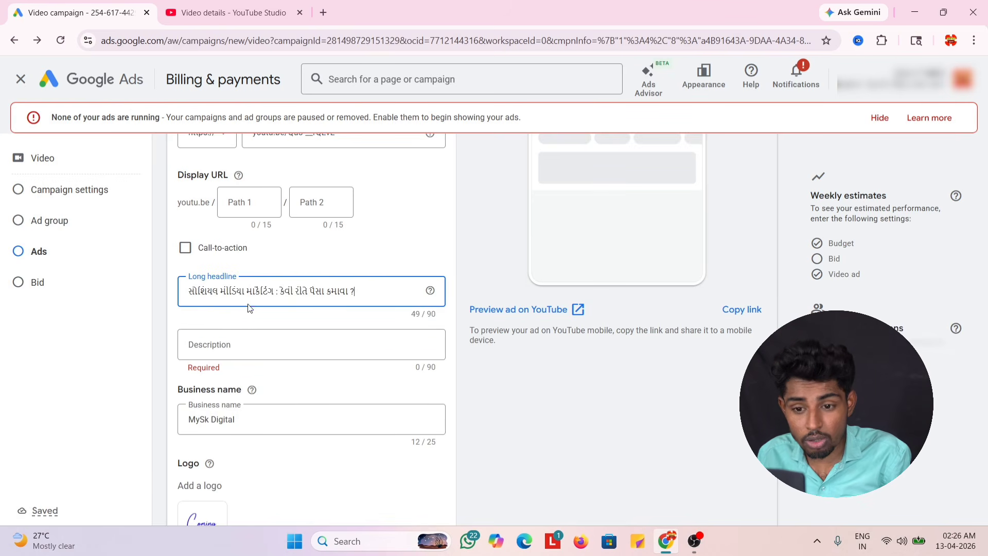
{"action": "left_click", "coordinate": [241, 342]}
{"action": "key", "text": "ctrl+v"}
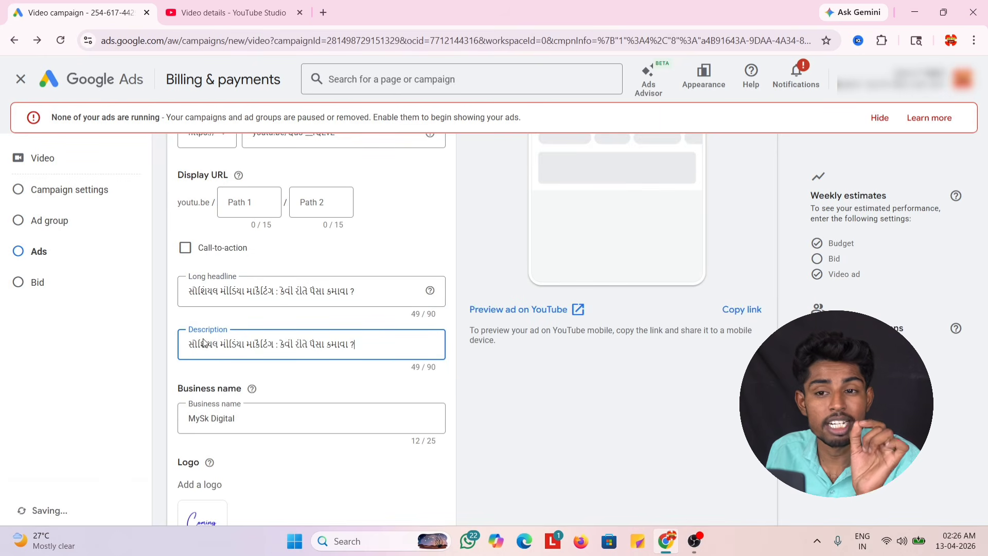
Check the video's title in YouTube Studio against the ad texts and return to Google Ads
{"action": "left_click", "coordinate": [231, 12]}
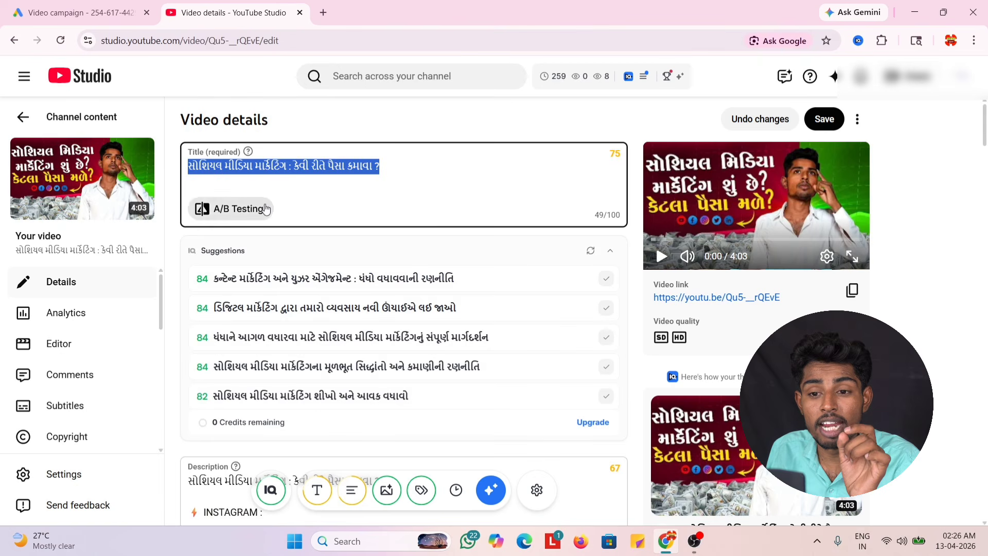
{"action": "left_click", "coordinate": [193, 167]}
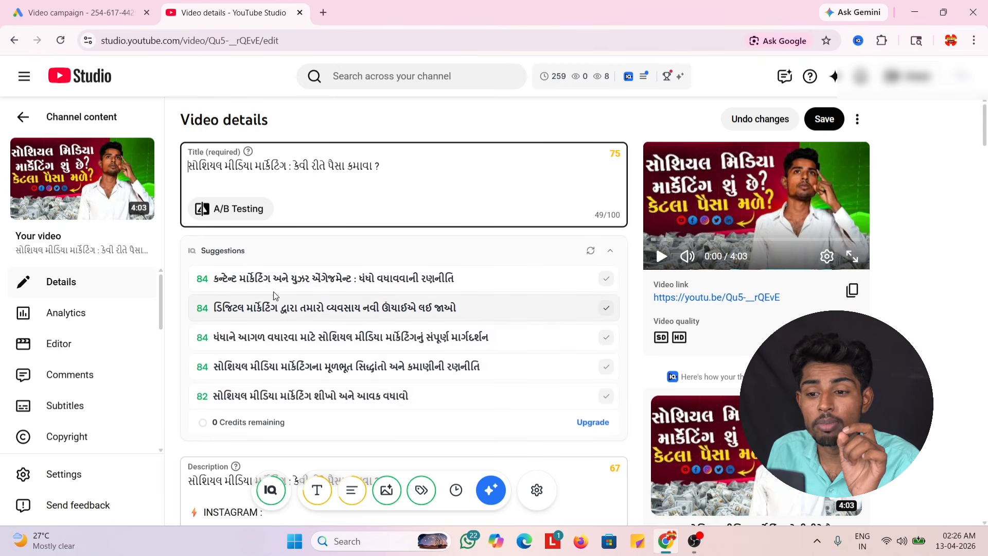
{"action": "left_click", "coordinate": [83, 11]}
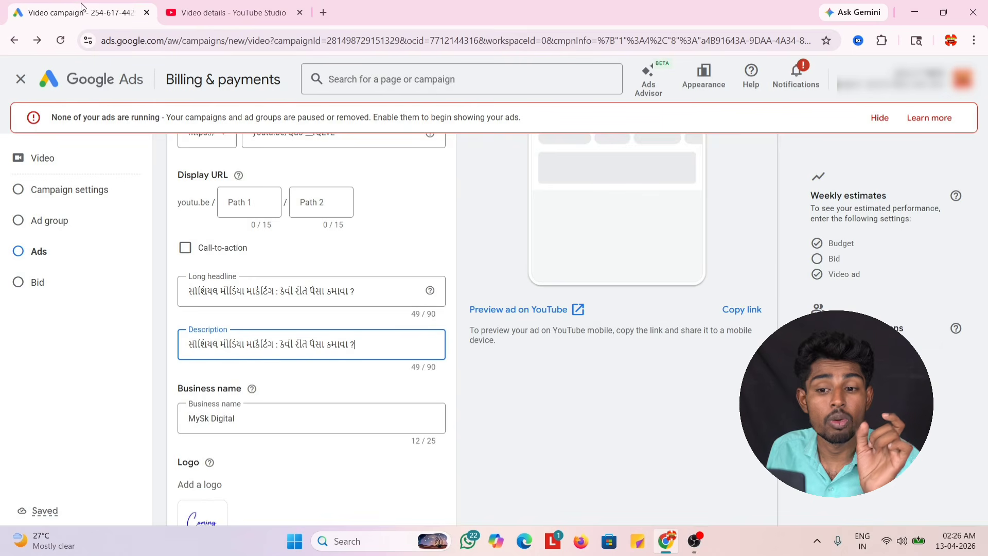
Review the ad's business name, logo and asset optimisation settings, and expand the ad creation section to check the listed video ad
{"action": "scroll", "coordinate": [259, 283], "scroll_direction": "down", "scroll_amount": 1}
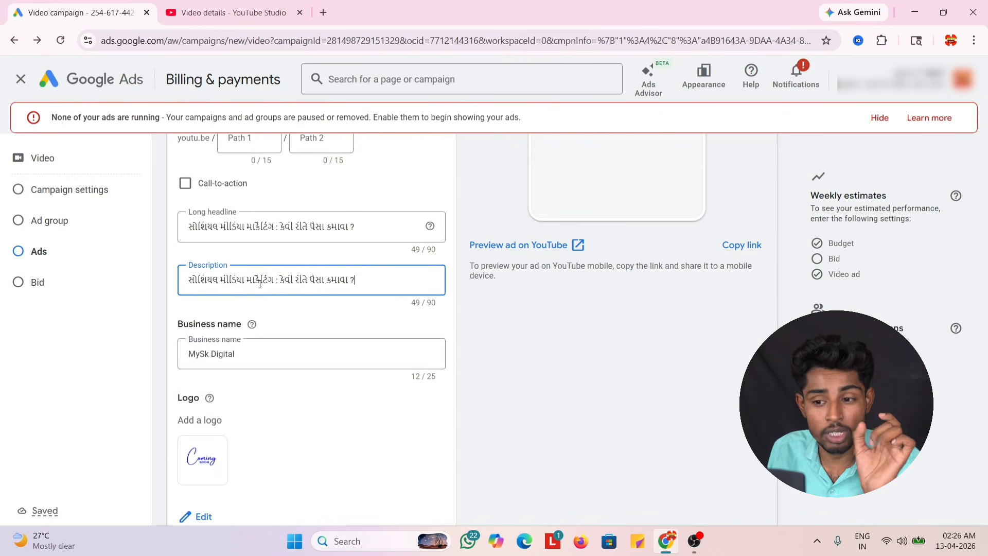
{"action": "scroll", "coordinate": [260, 283], "scroll_direction": "down", "scroll_amount": 1}
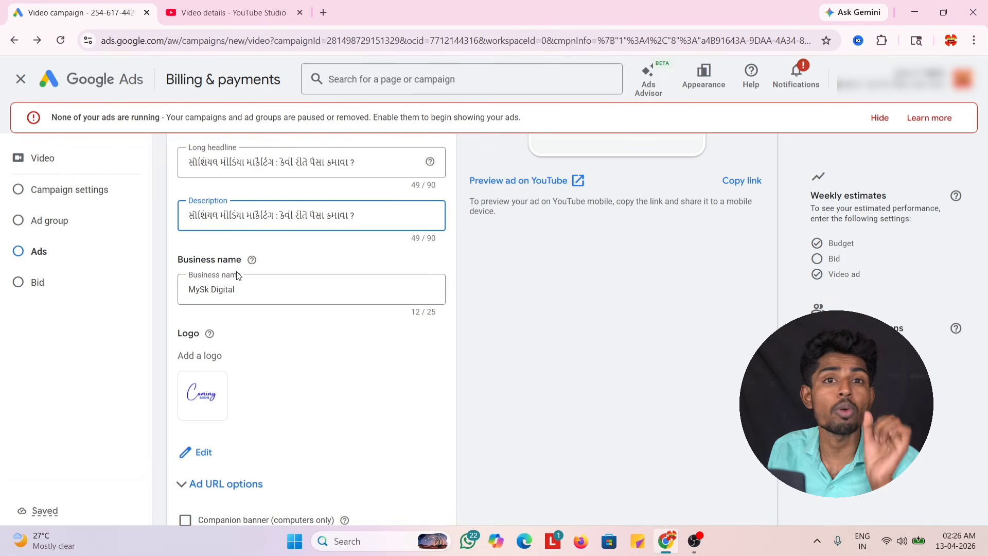
{"action": "left_click", "coordinate": [218, 290]}
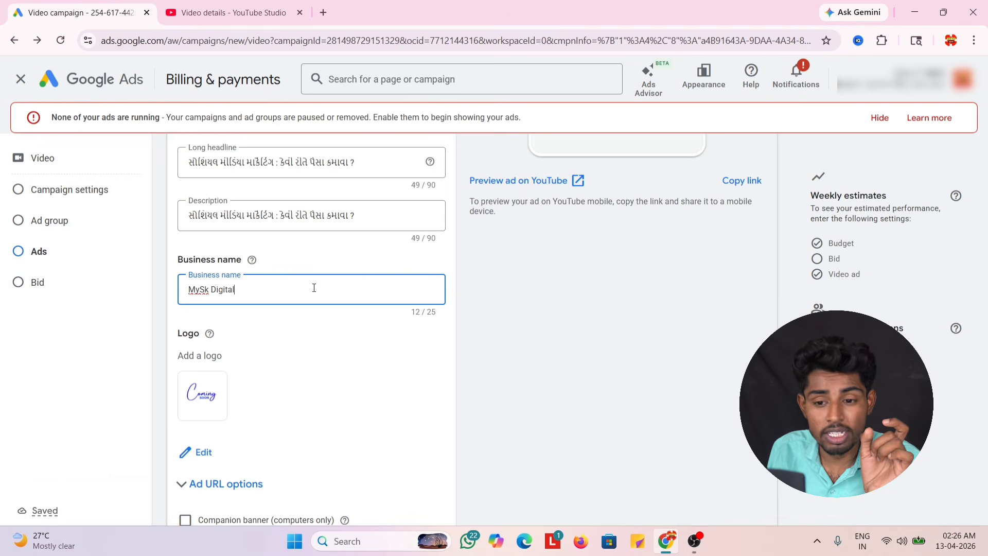
{"action": "scroll", "coordinate": [314, 288], "scroll_direction": "down", "scroll_amount": 2}
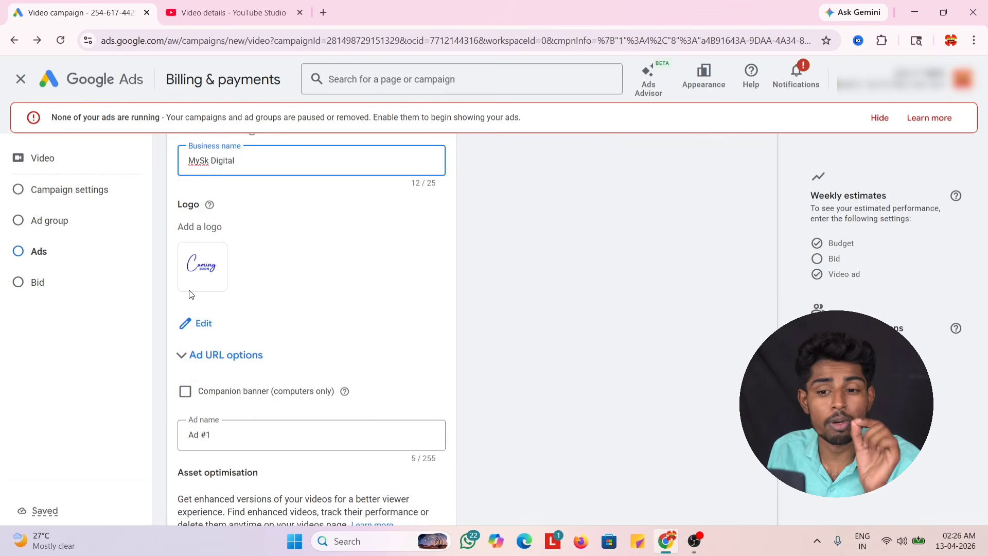
{"action": "scroll", "coordinate": [205, 292], "scroll_direction": "down", "scroll_amount": 6}
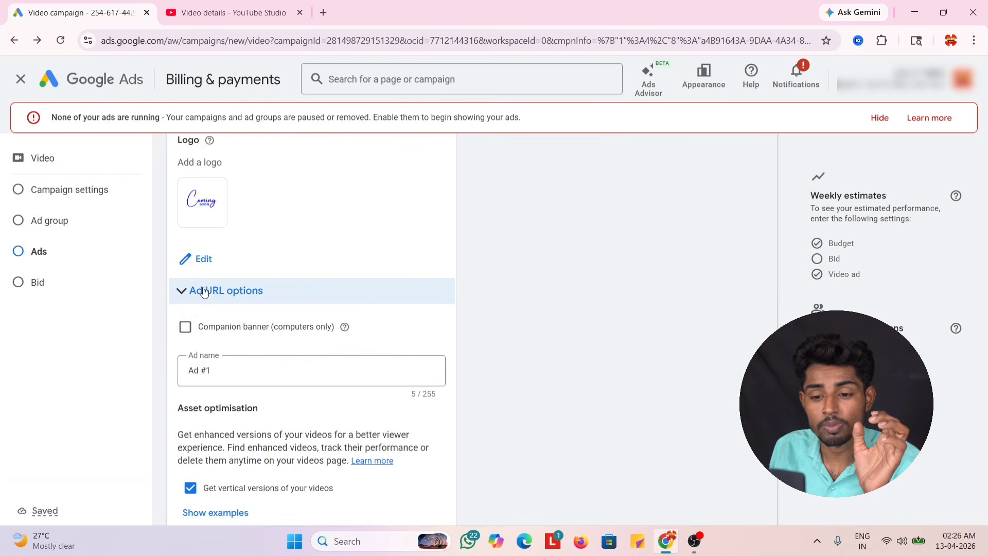
{"action": "left_click", "coordinate": [257, 308]}
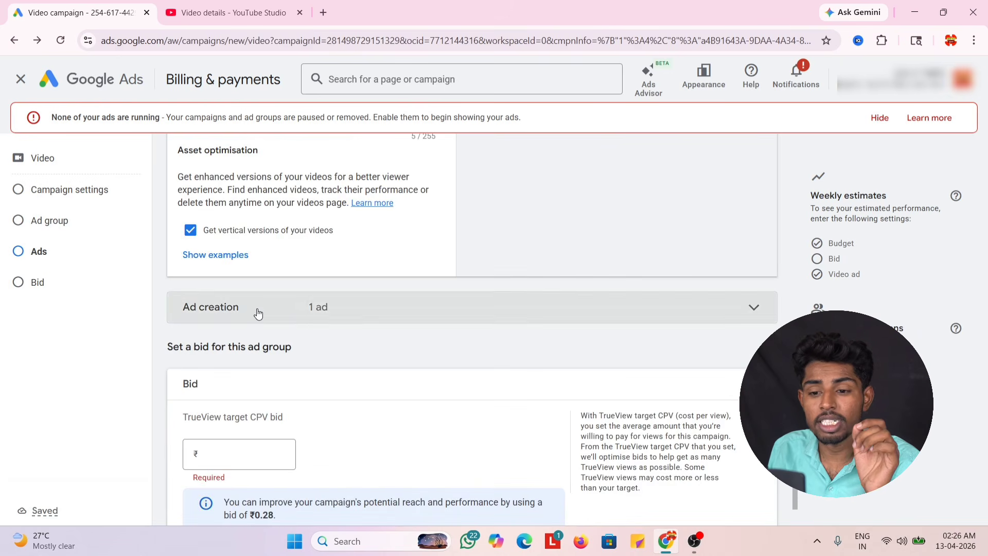
{"action": "scroll", "coordinate": [312, 278], "scroll_direction": "down", "scroll_amount": 1}
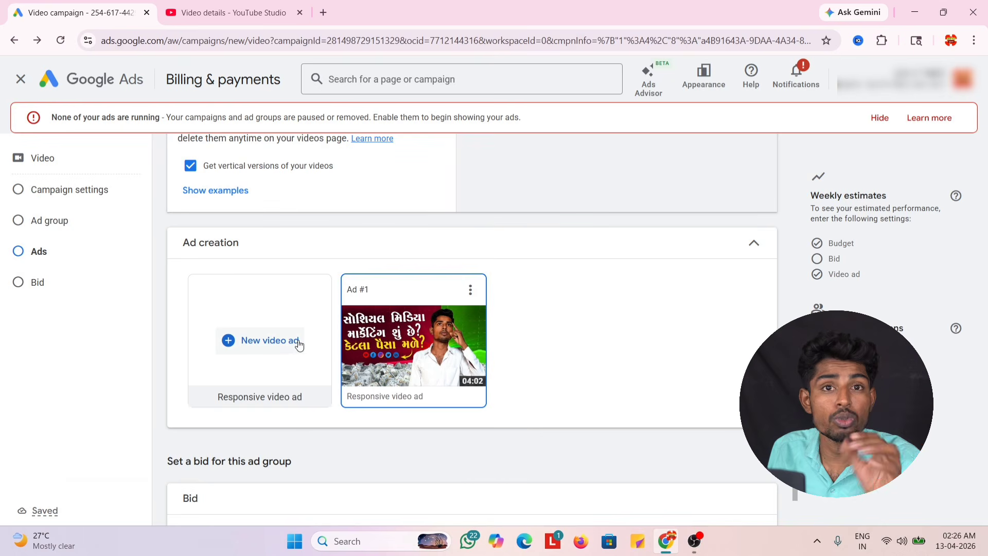
{"action": "scroll", "coordinate": [299, 345], "scroll_direction": "down", "scroll_amount": 4}
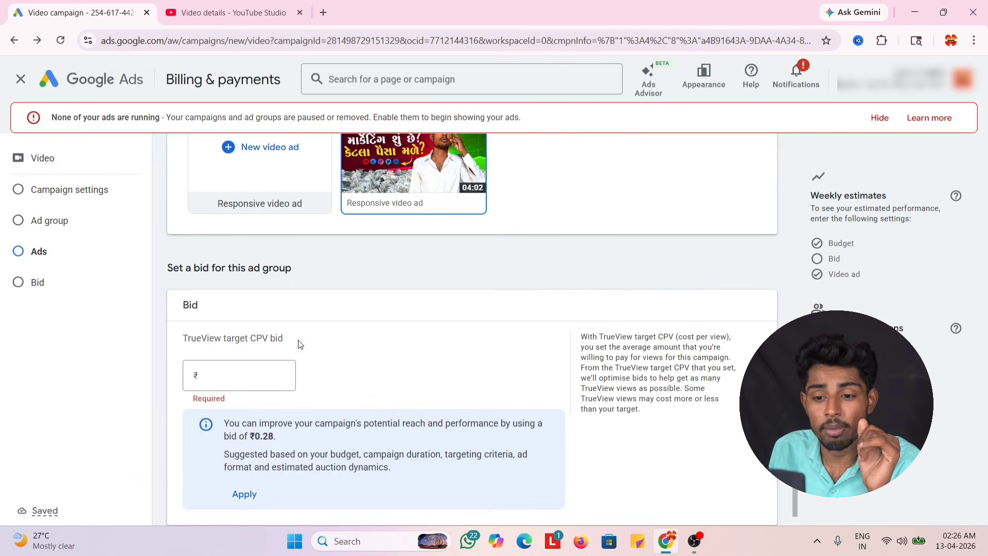
Apply the suggested TrueView target CPV bid of ₹0.28 to the ad group
{"action": "scroll", "coordinate": [282, 342], "scroll_direction": "down", "scroll_amount": 1}
{"action": "left_click", "coordinate": [252, 322]}
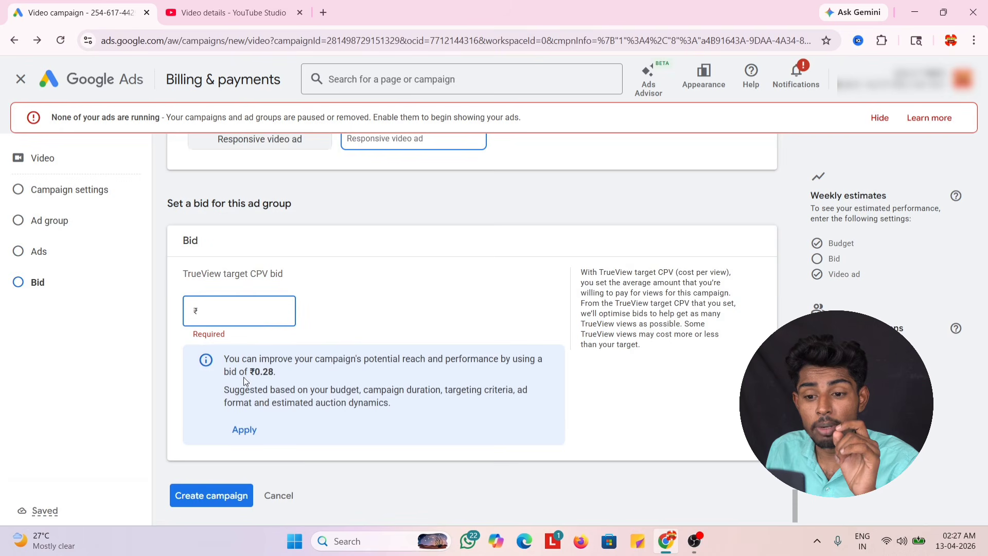
{"action": "left_click_drag", "start_coordinate": [247, 373], "coordinate": [291, 371]}
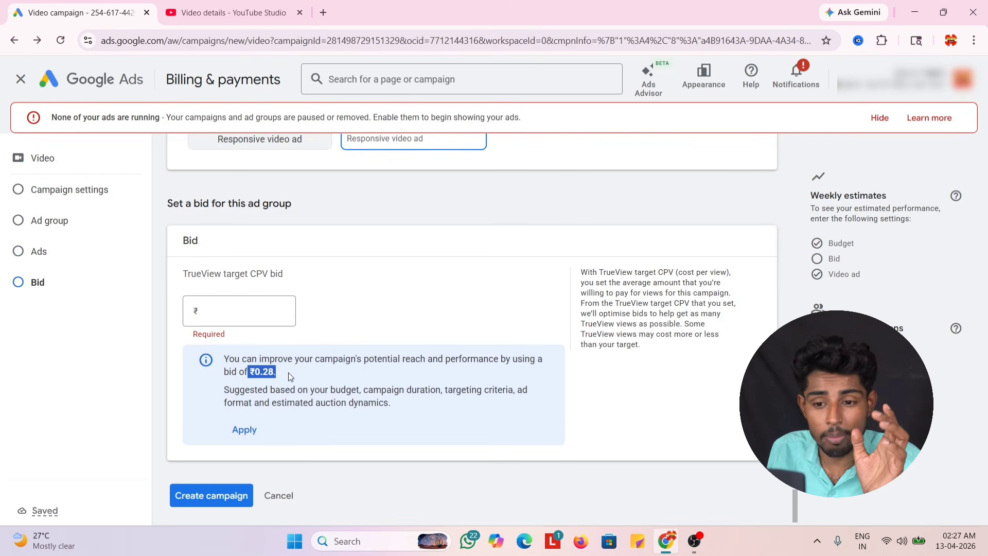
{"action": "left_click_drag", "start_coordinate": [288, 372], "coordinate": [194, 333]}
{"action": "left_click", "coordinate": [252, 432]}
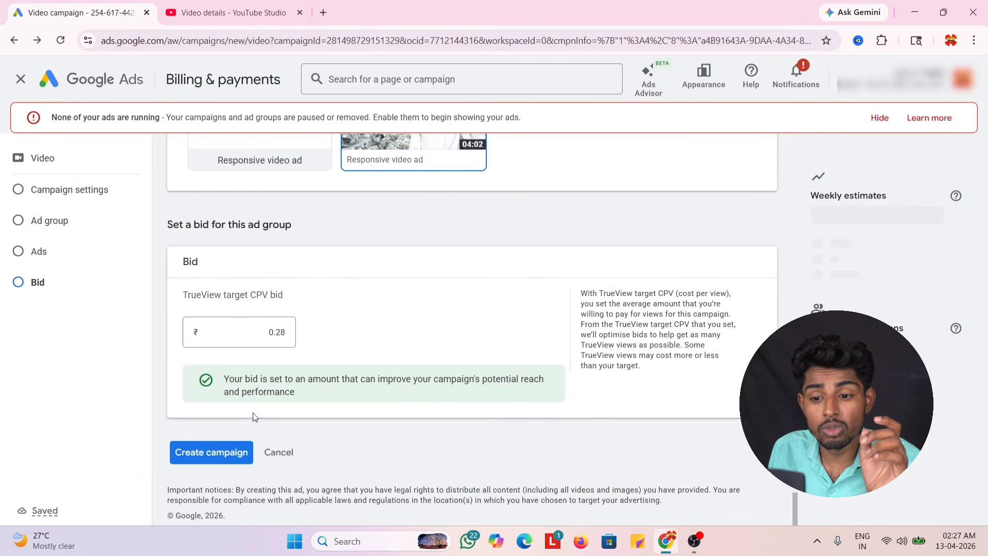
{"action": "left_click", "coordinate": [246, 343]}
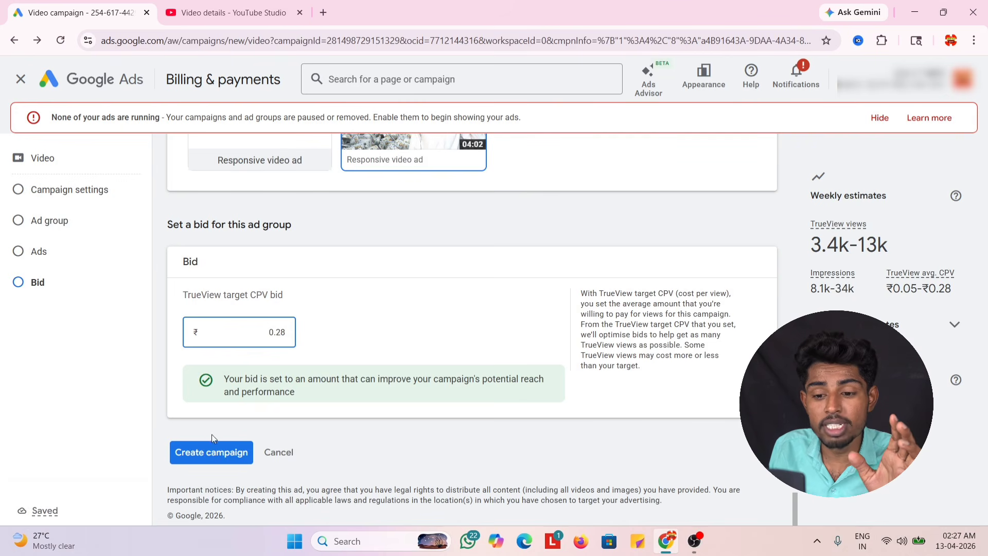
Create the campaign and continue to its overview
{"action": "left_click", "coordinate": [220, 453]}
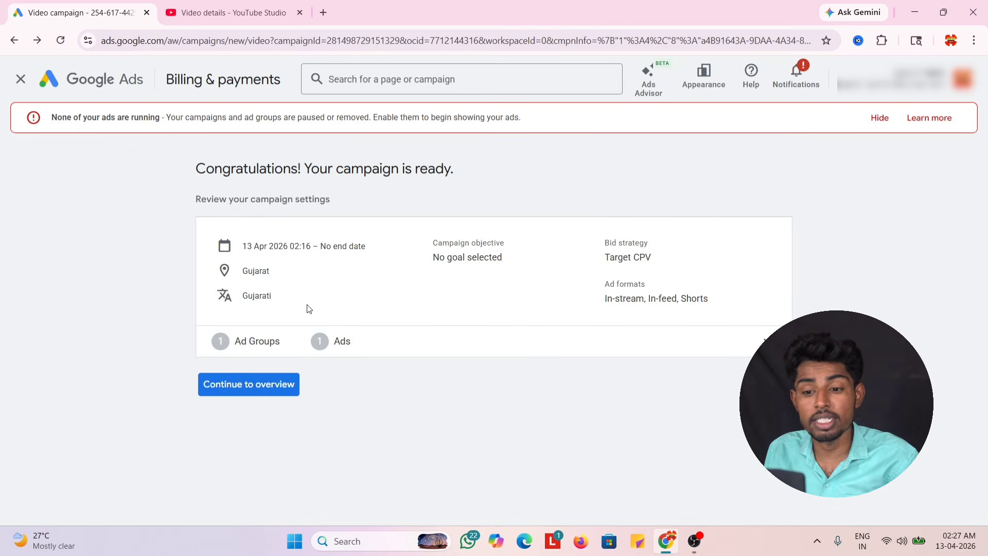
{"action": "left_click", "coordinate": [274, 388]}
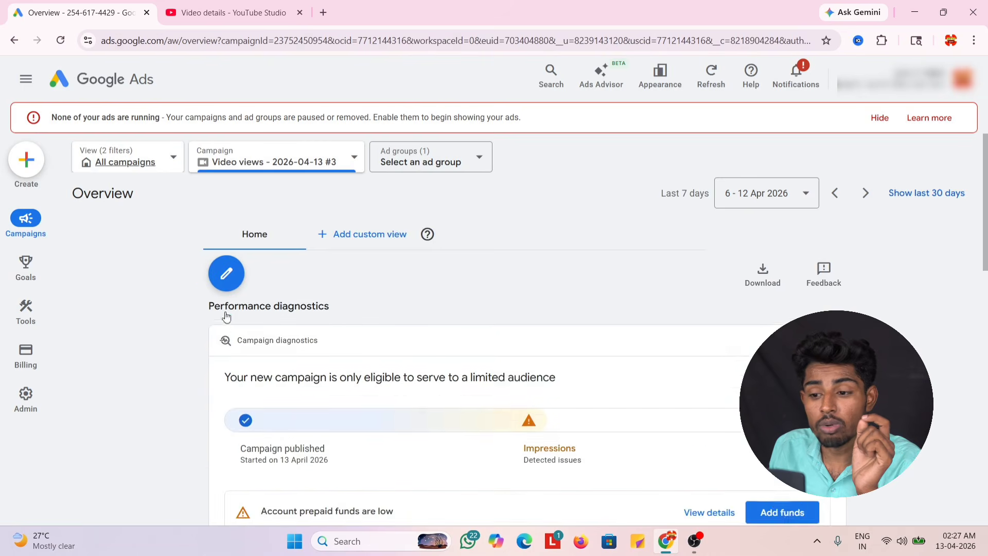
Examine the new campaign's diagnostics and the account's available funds on the billing summary, and return to the campaign overview
{"action": "scroll", "coordinate": [298, 309], "scroll_direction": "down", "scroll_amount": 5}
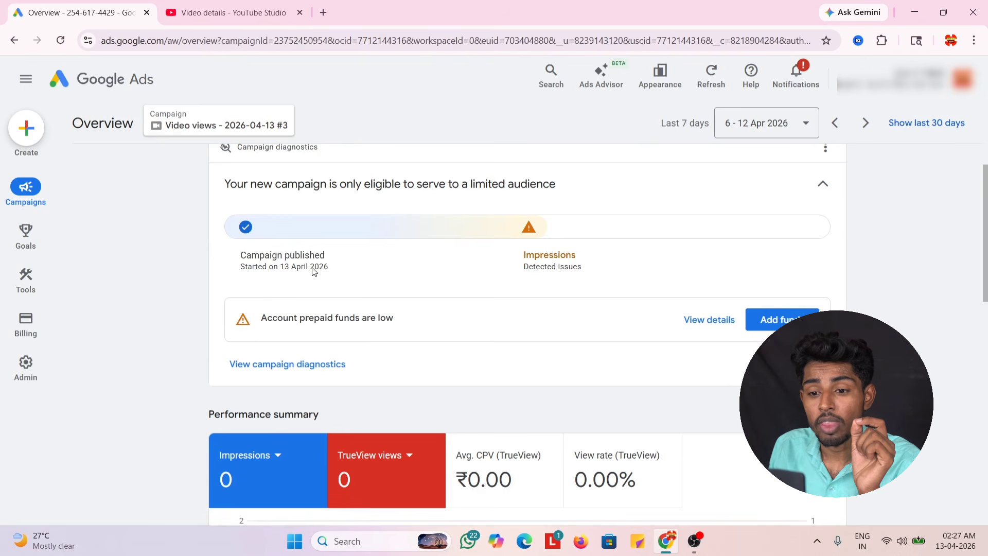
{"action": "left_click_drag", "start_coordinate": [232, 255], "coordinate": [517, 266]}
{"action": "left_click", "coordinate": [510, 269]}
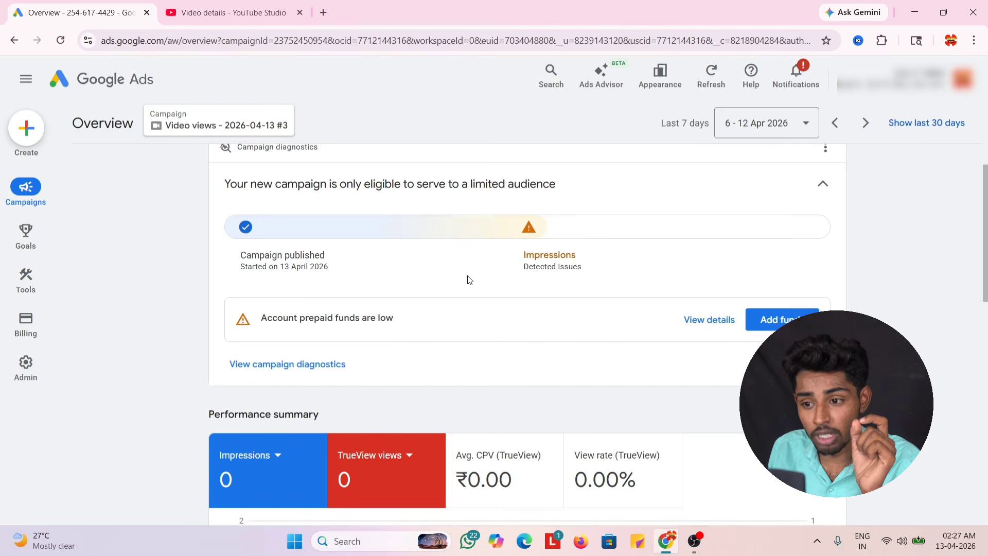
{"action": "scroll", "coordinate": [470, 280], "scroll_direction": "up", "scroll_amount": 1}
{"action": "scroll", "coordinate": [469, 278], "scroll_direction": "down", "scroll_amount": 1}
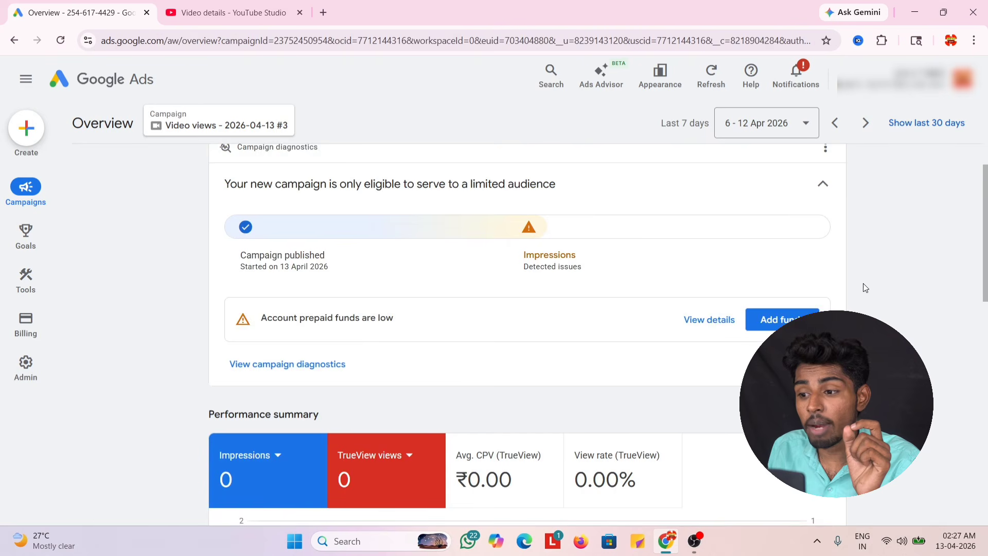
{"action": "left_click", "coordinate": [817, 315]}
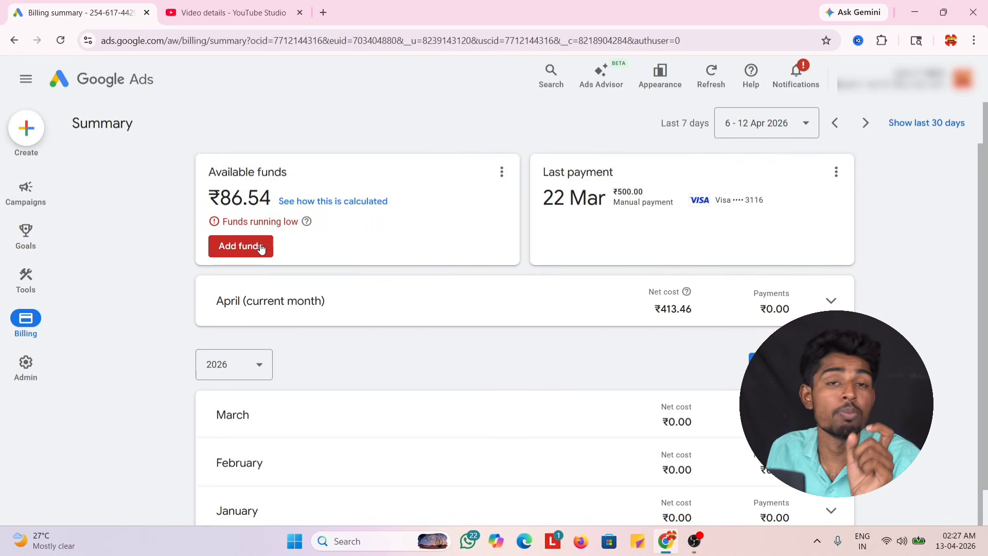
{"action": "left_click", "coordinate": [20, 192]}
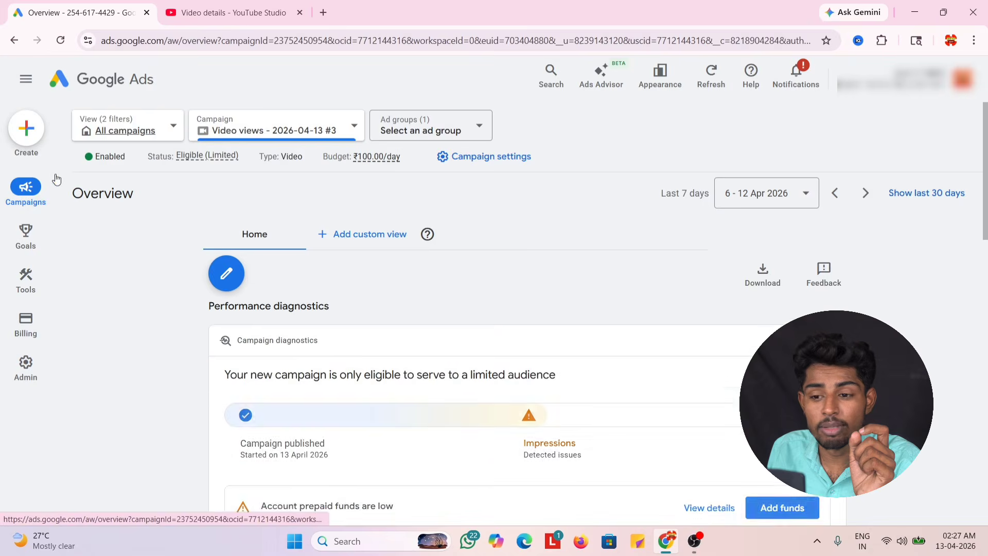
Review the new campaign's overview, from its diagnostics and performance summary down to the video ad's status and targeted locations
{"action": "scroll", "coordinate": [319, 249], "scroll_direction": "down", "scroll_amount": 6}
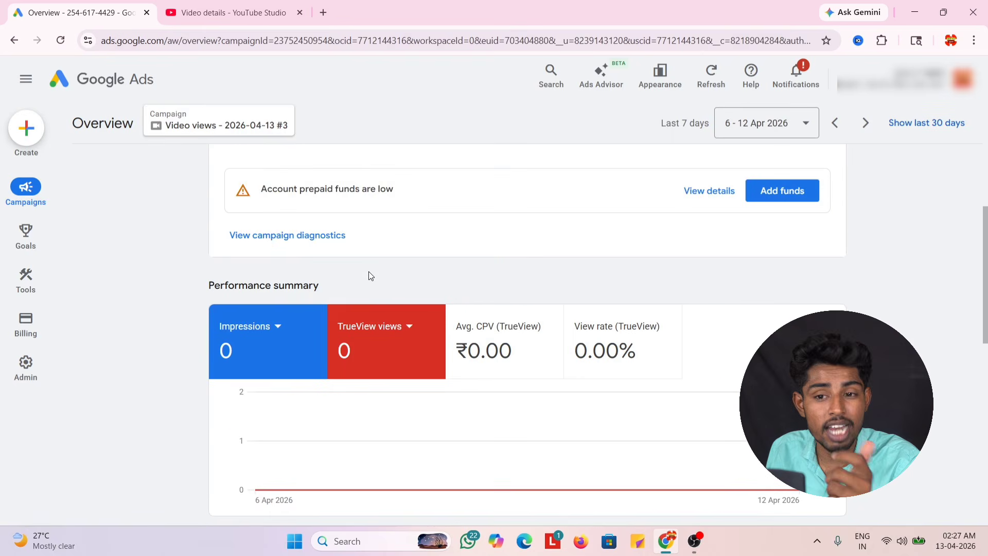
{"action": "scroll", "coordinate": [110, 165], "scroll_direction": "up", "scroll_amount": 6}
{"action": "mouse_move", "coordinate": [32, 192]}
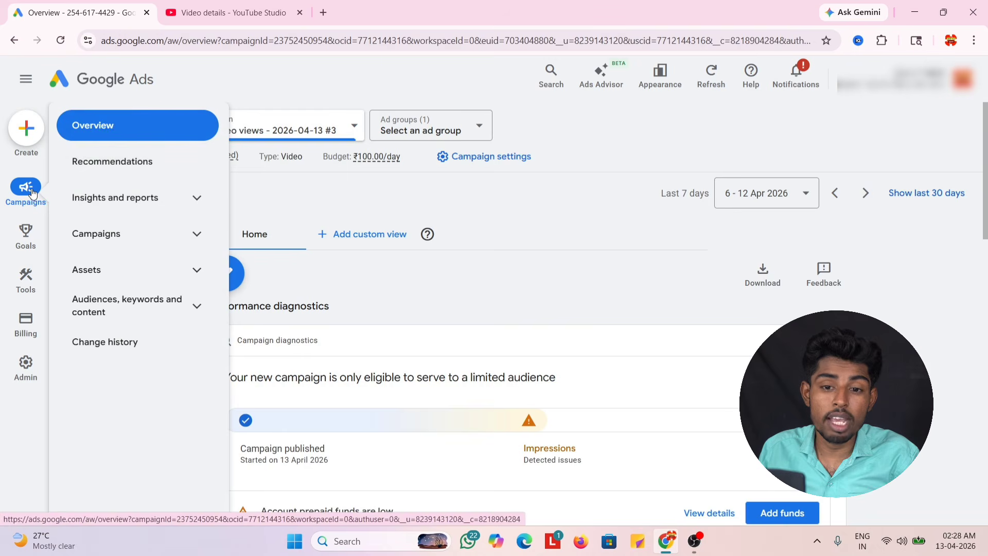
{"action": "left_click", "coordinate": [110, 135]}
{"action": "scroll", "coordinate": [381, 286], "scroll_direction": "down", "scroll_amount": 10}
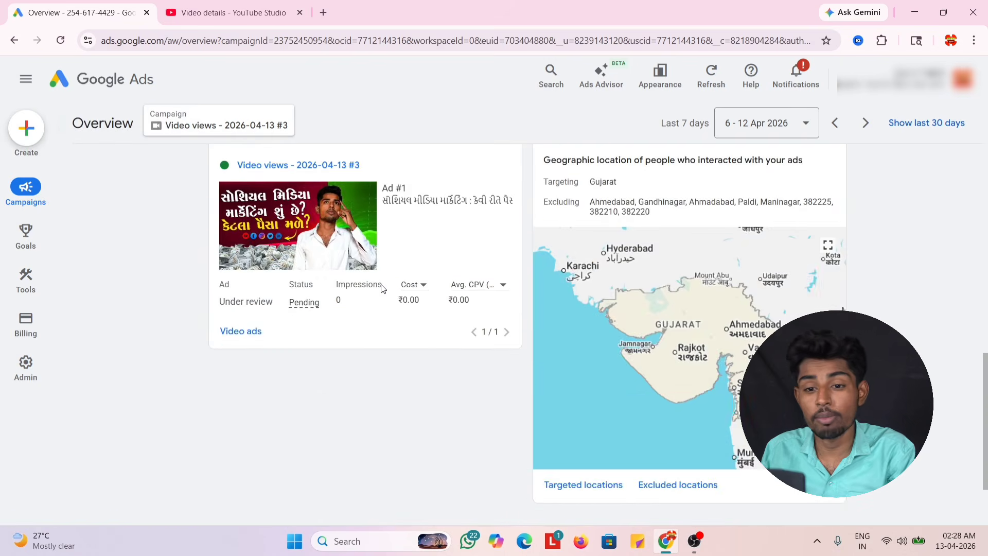
{"action": "scroll", "coordinate": [382, 288], "scroll_direction": "up", "scroll_amount": 10}
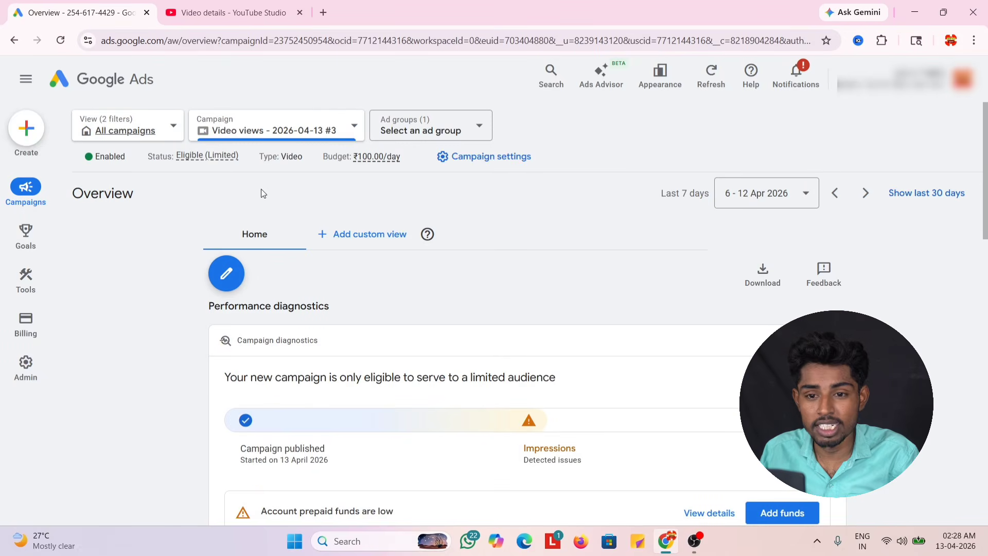
Switch the overview to the campaign "Video views - 2026-04-05 #4" and examine its impressions, TrueView views, average CPV and view rate
{"action": "left_click", "coordinate": [153, 125]}
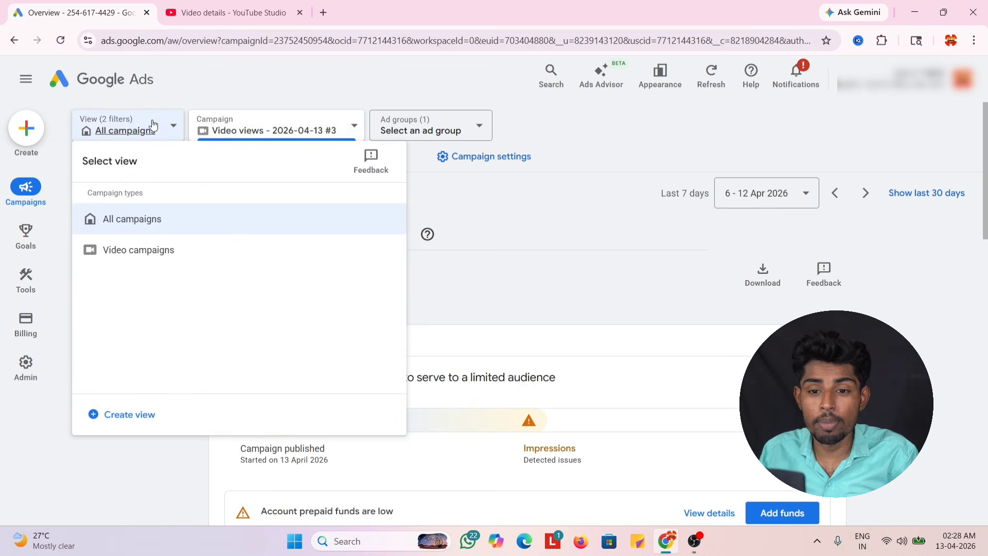
{"action": "left_click", "coordinate": [205, 129]}
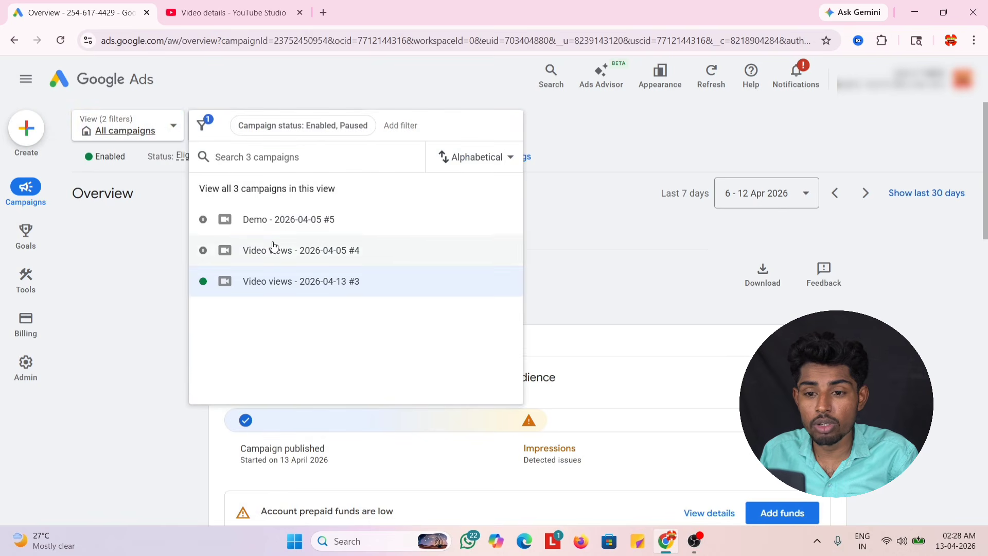
{"action": "left_click", "coordinate": [284, 249]}
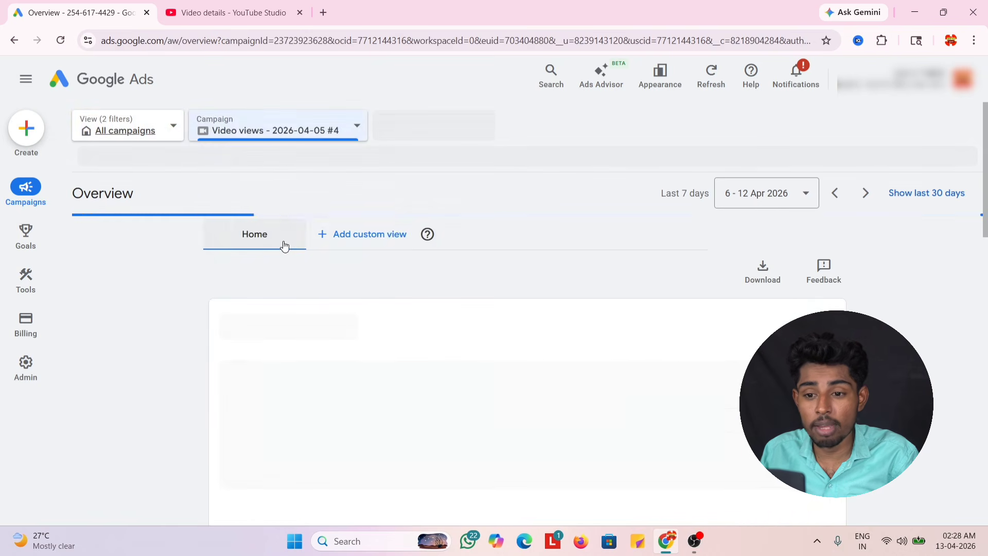
{"action": "scroll", "coordinate": [285, 249], "scroll_direction": "down", "scroll_amount": 3}
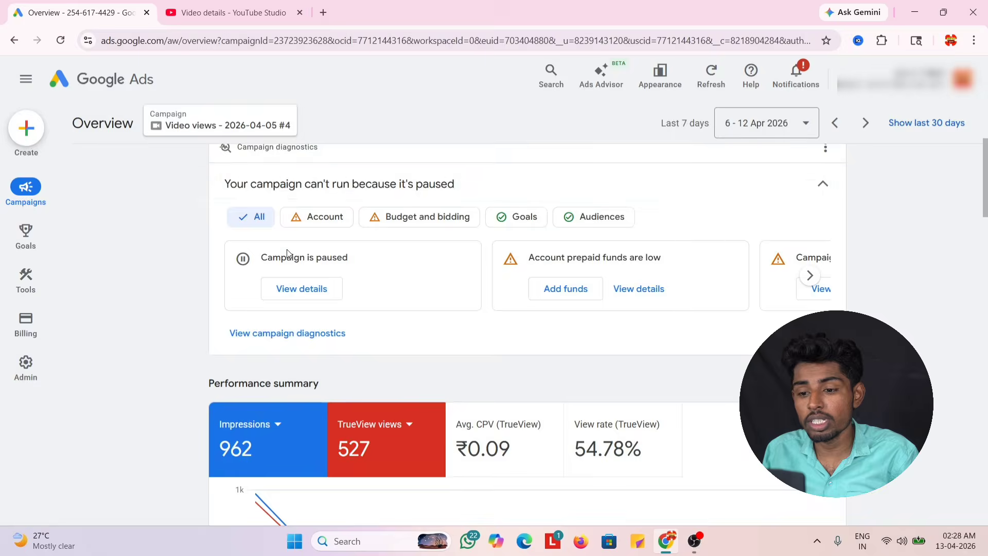
{"action": "scroll", "coordinate": [287, 252], "scroll_direction": "down", "scroll_amount": 4}
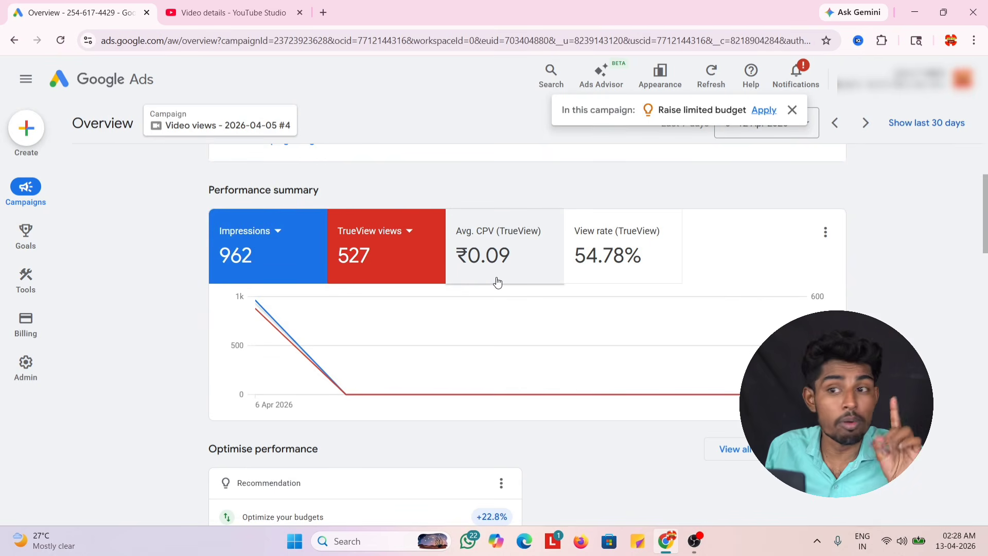
{"action": "scroll", "coordinate": [499, 281], "scroll_direction": "down", "scroll_amount": 2}
{"action": "scroll", "coordinate": [511, 280], "scroll_direction": "up", "scroll_amount": 3}
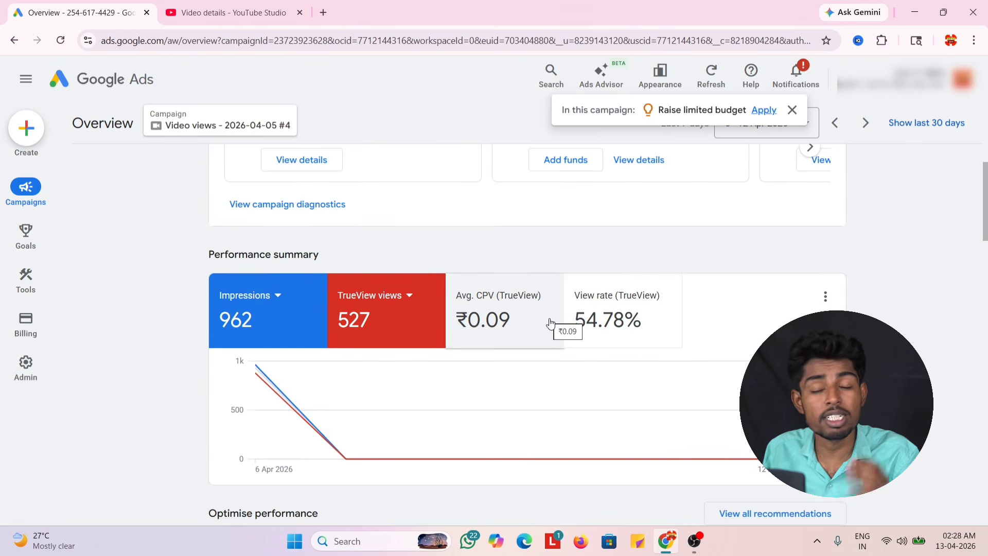
{"action": "scroll", "coordinate": [550, 323], "scroll_direction": "down", "scroll_amount": 2}
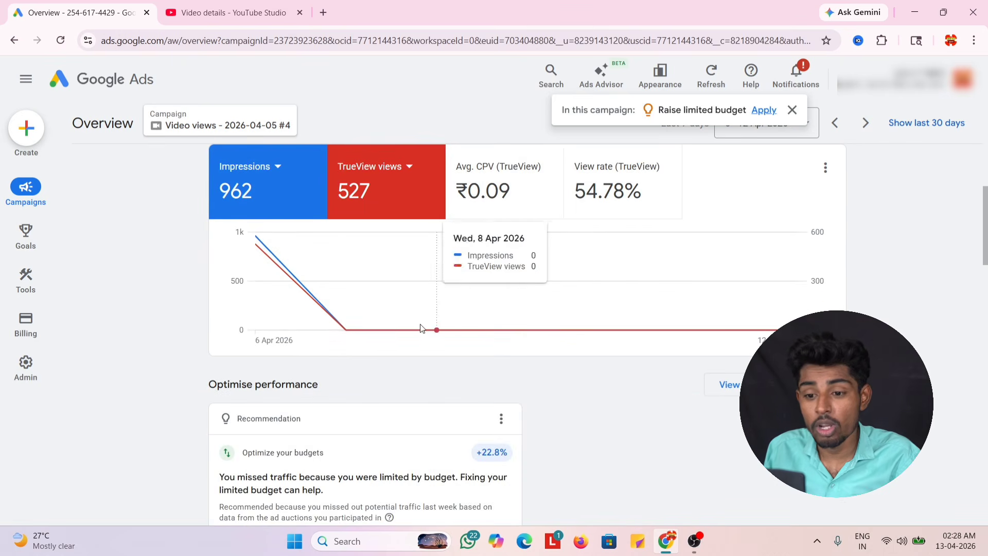
Examine the earlier campaign's device breakdown, video ad cost, keyword results, audience retention and gender and age demographics
{"action": "scroll", "coordinate": [421, 327], "scroll_direction": "down", "scroll_amount": 8}
{"action": "scroll", "coordinate": [421, 327], "scroll_direction": "down", "scroll_amount": 6}
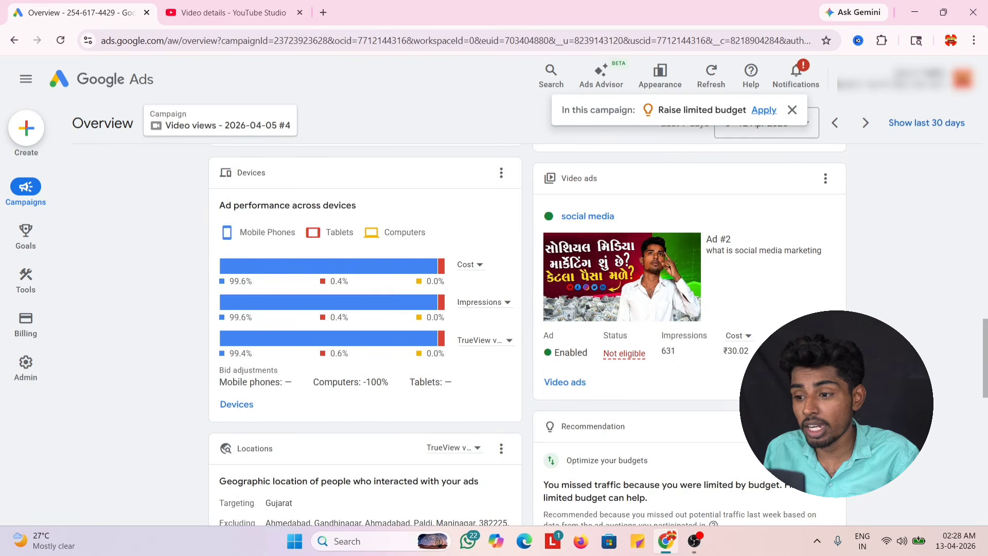
{"action": "left_click_drag", "start_coordinate": [723, 351], "coordinate": [743, 351]}
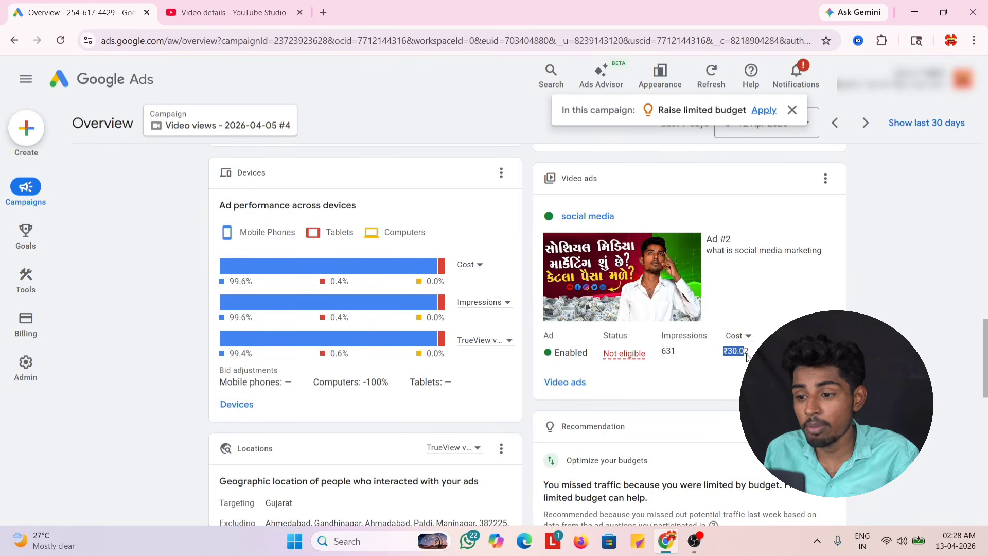
{"action": "scroll", "coordinate": [647, 375], "scroll_direction": "down", "scroll_amount": 3}
{"action": "scroll", "coordinate": [647, 375], "scroll_direction": "down", "scroll_amount": 8}
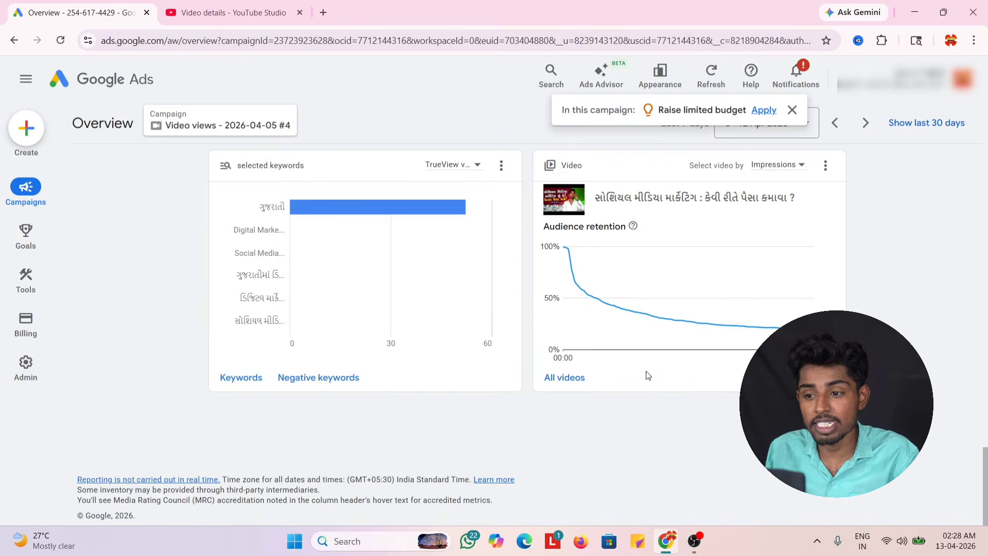
{"action": "scroll", "coordinate": [633, 373], "scroll_direction": "up", "scroll_amount": 1}
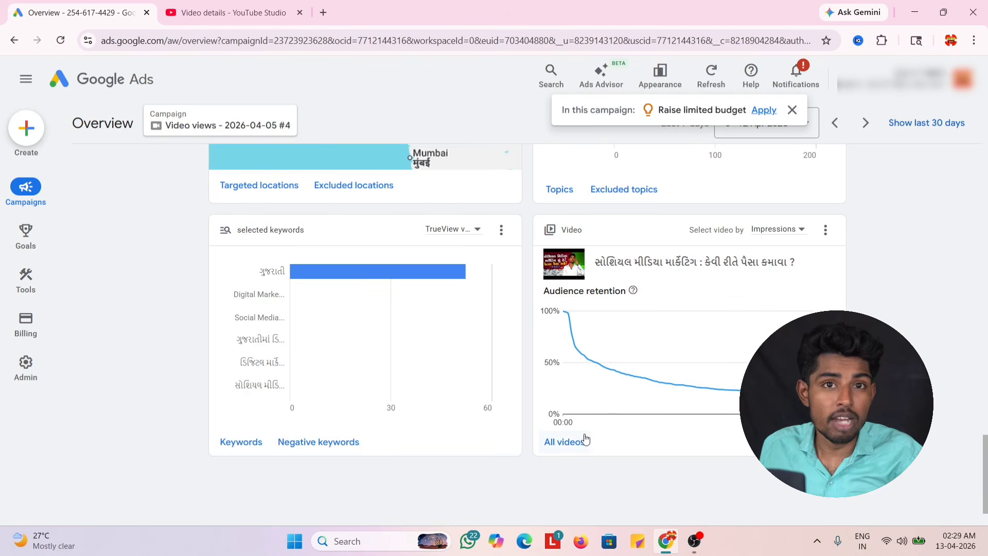
{"action": "scroll", "coordinate": [523, 476], "scroll_direction": "up", "scroll_amount": 4}
{"action": "scroll", "coordinate": [521, 468], "scroll_direction": "up", "scroll_amount": 8}
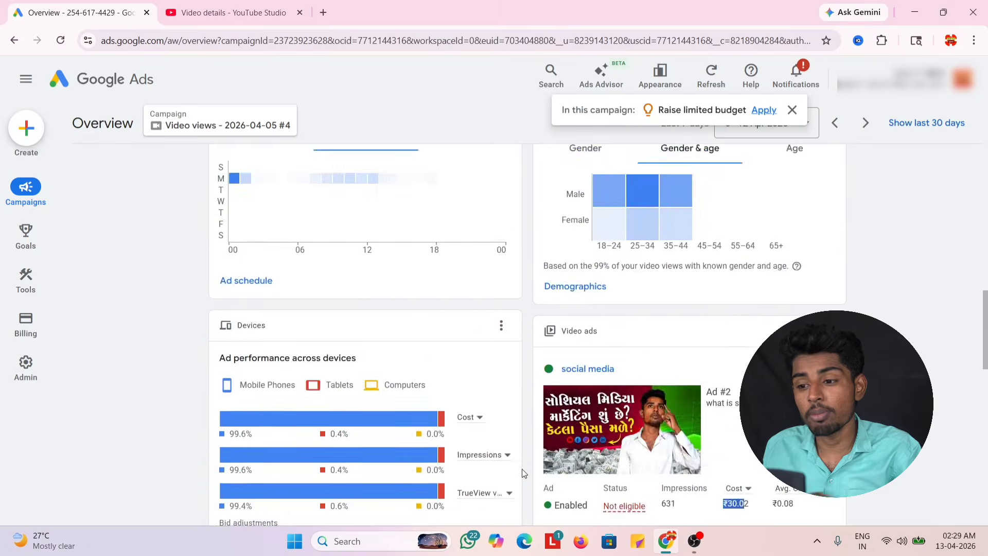
{"action": "scroll", "coordinate": [521, 467], "scroll_direction": "down", "scroll_amount": 9}
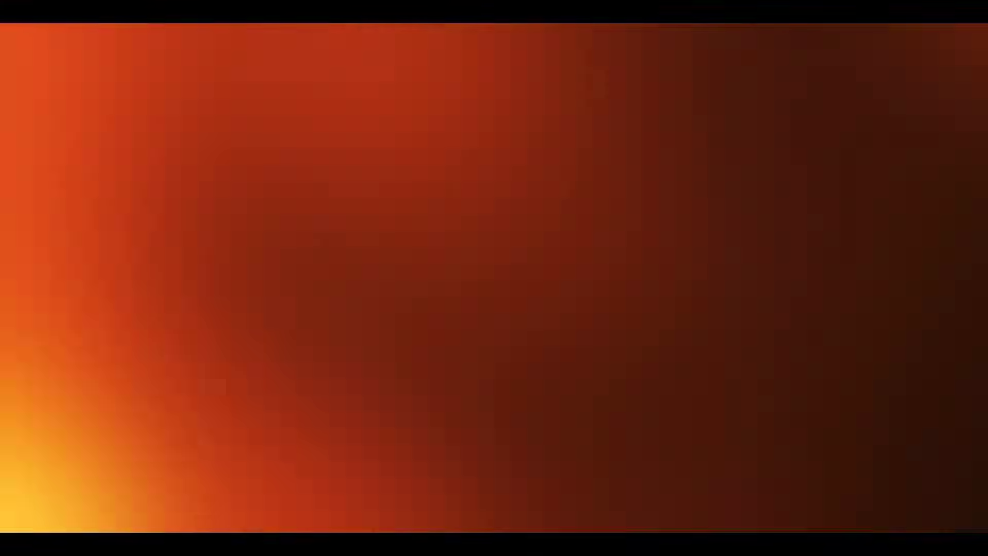